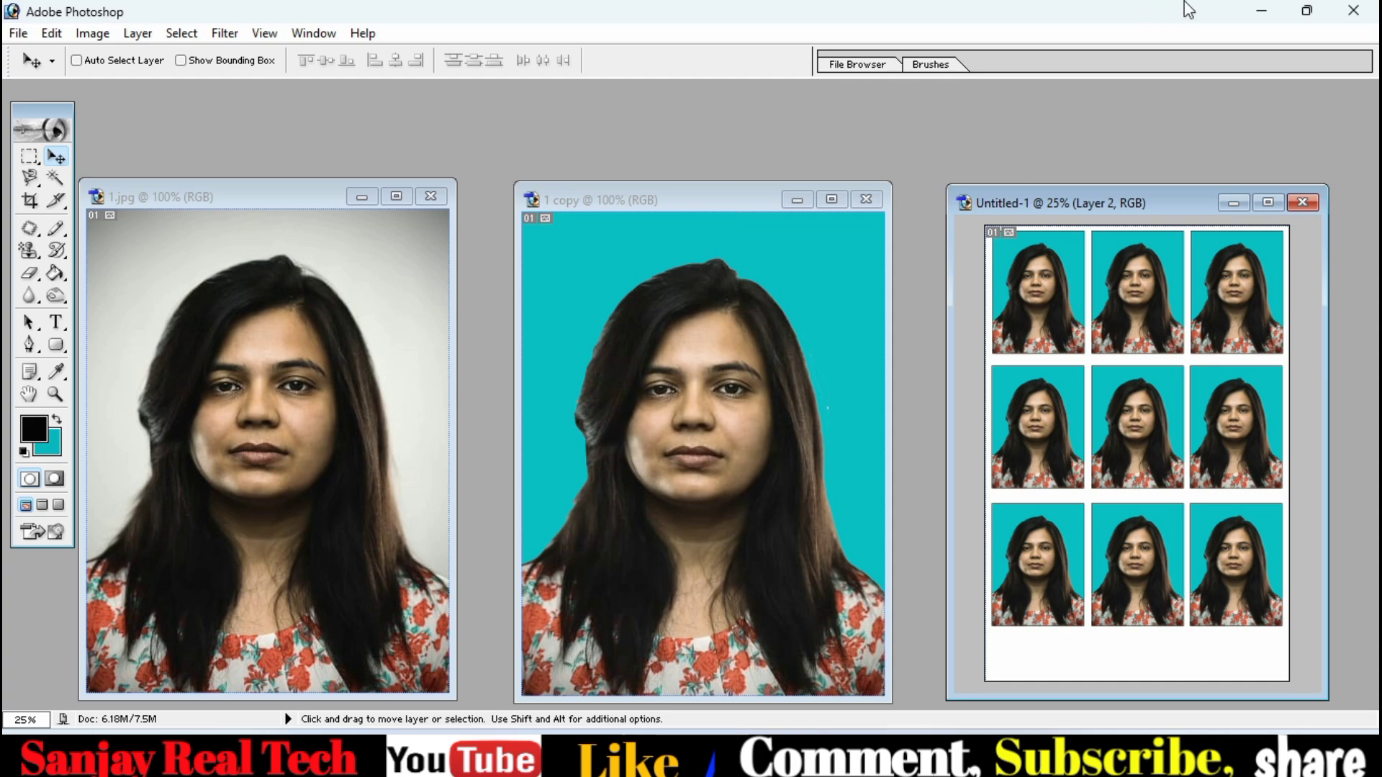
# Step: Quit the application, discarding the unsaved changes to Untitled-1 and the other open document
pyautogui.click(1358, 10)
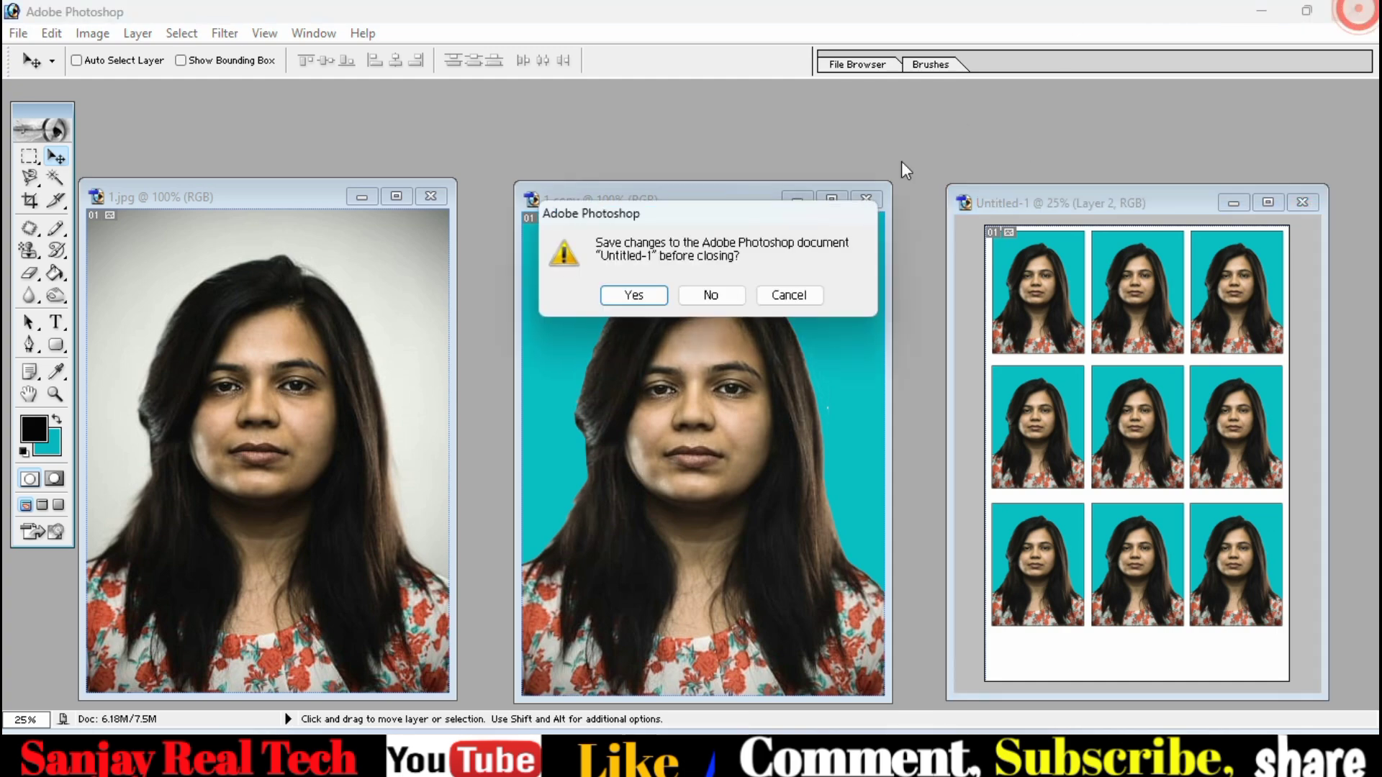
pyautogui.click(712, 295)
pyautogui.click(728, 296)
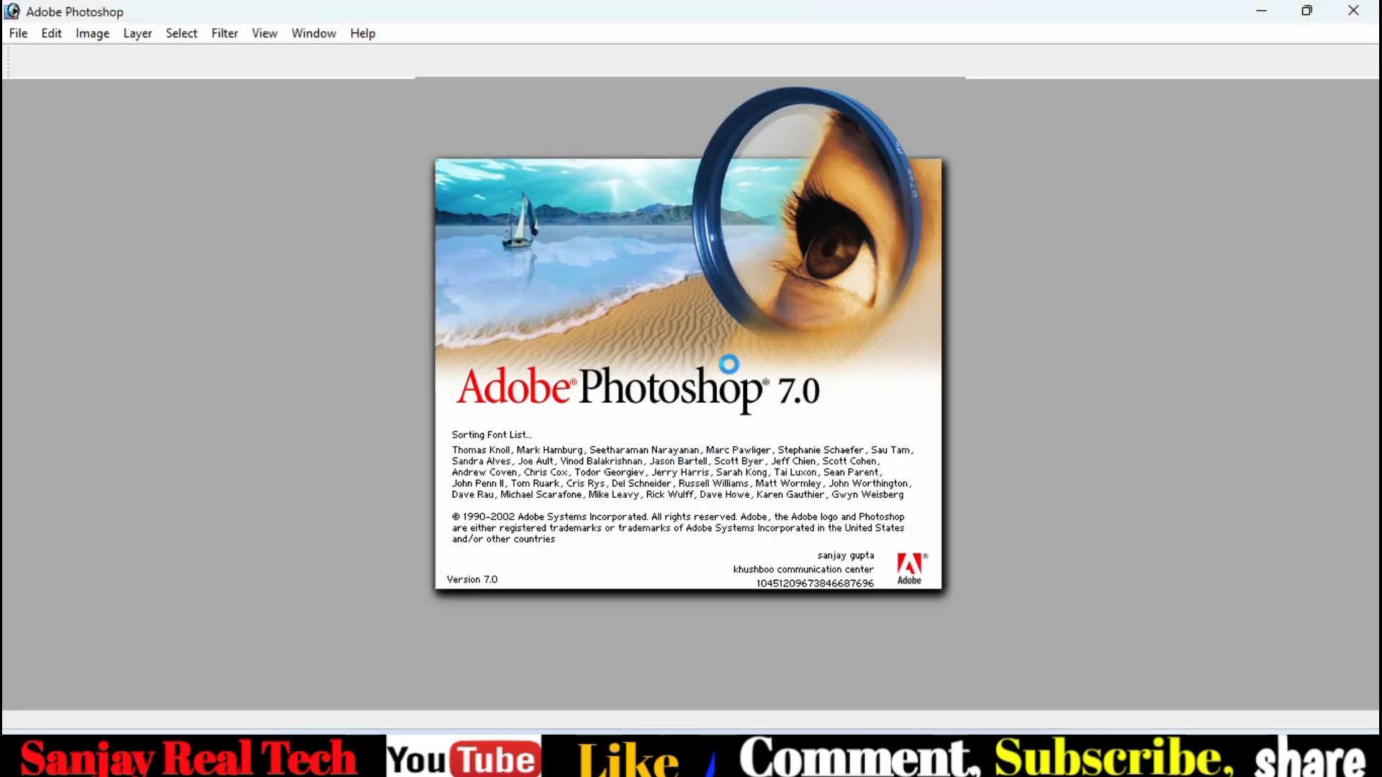
# Step: Open photo 1 from the Desktop and duplicate it as "1 copy", placed beside the original
pyautogui.doubleClick(205, 170)
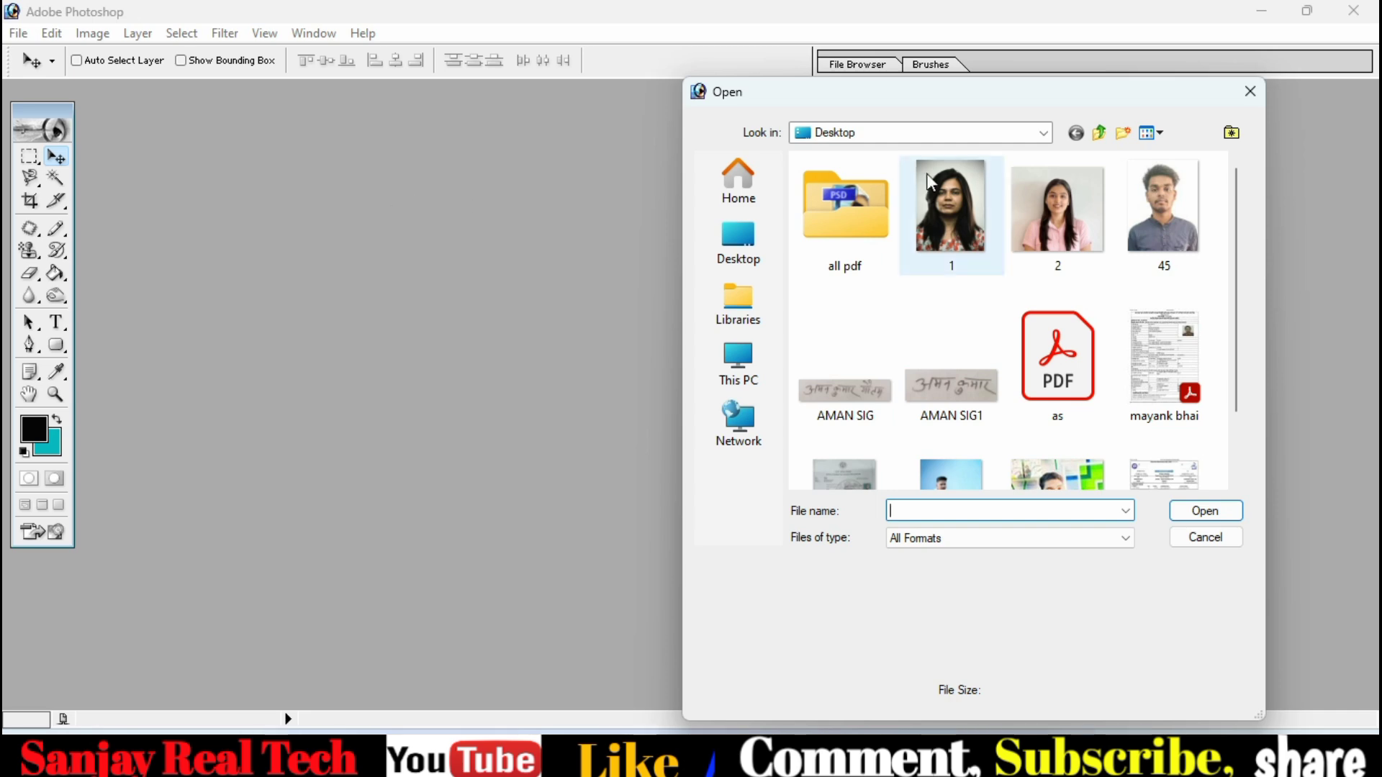
pyautogui.doubleClick(952, 204)
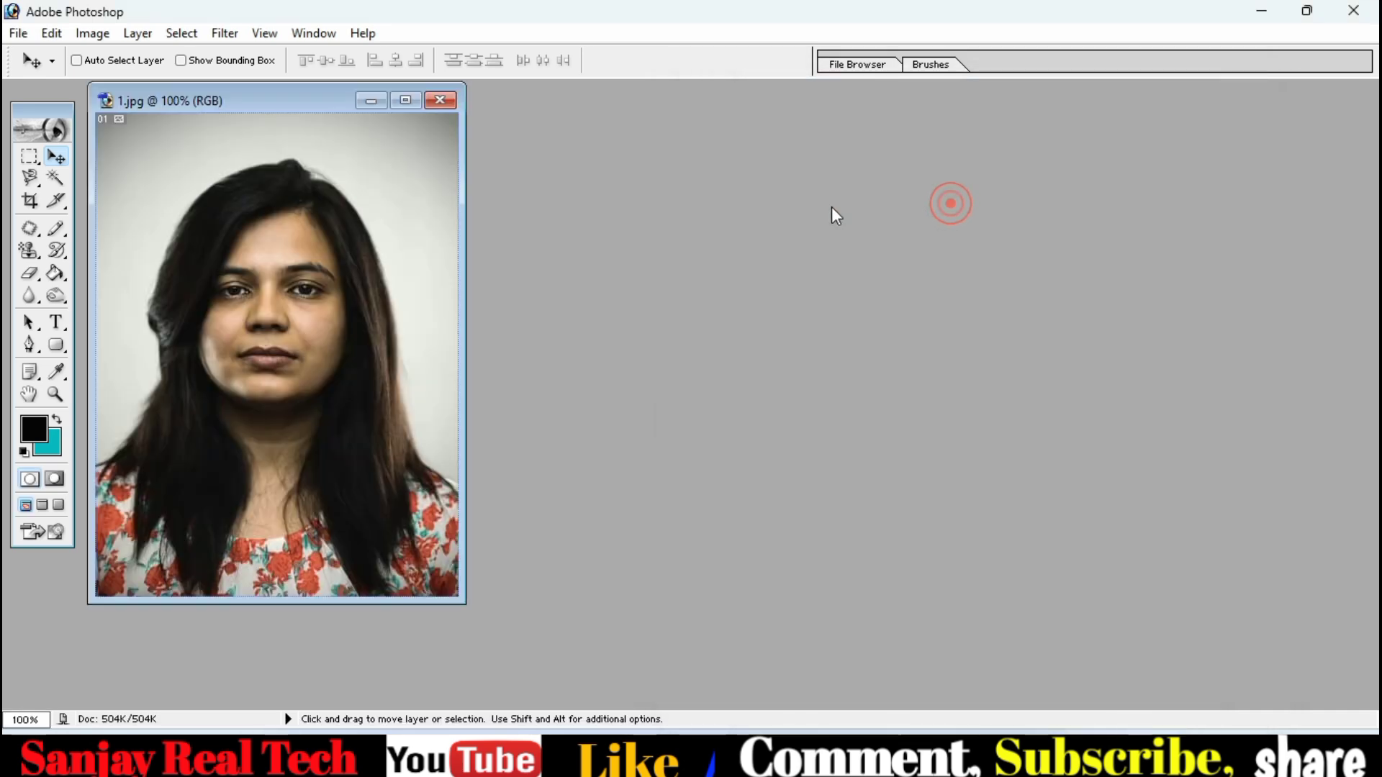
pyautogui.rightClick(274, 102)
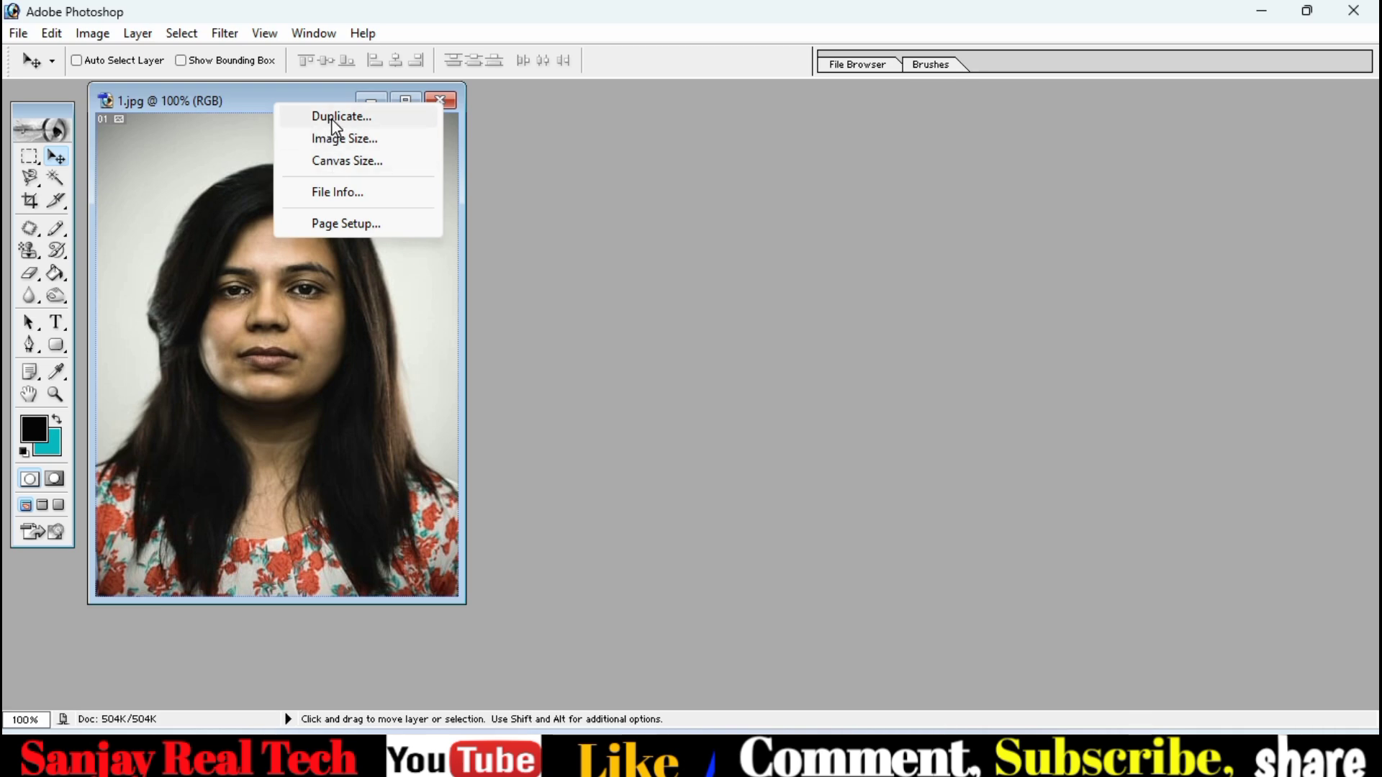
pyautogui.click(330, 118)
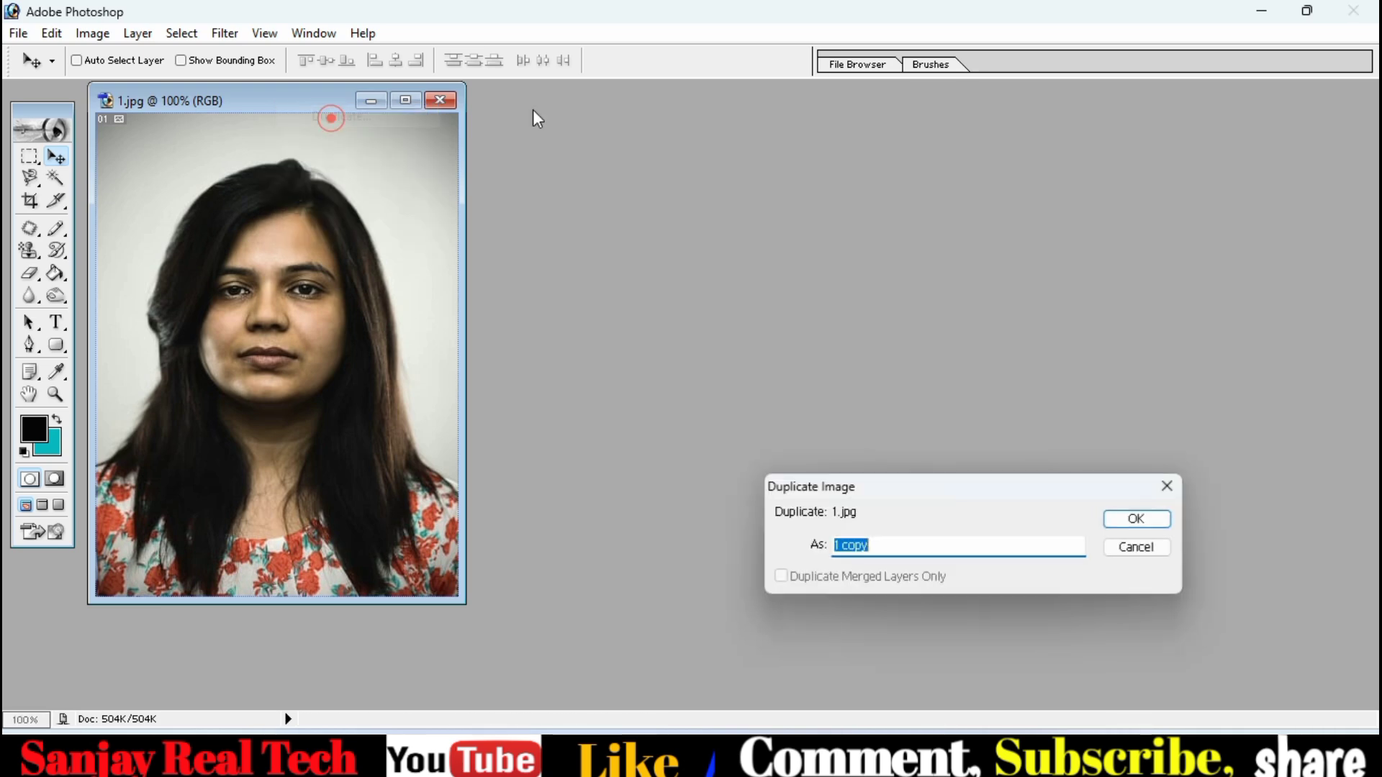
pyautogui.click(1139, 519)
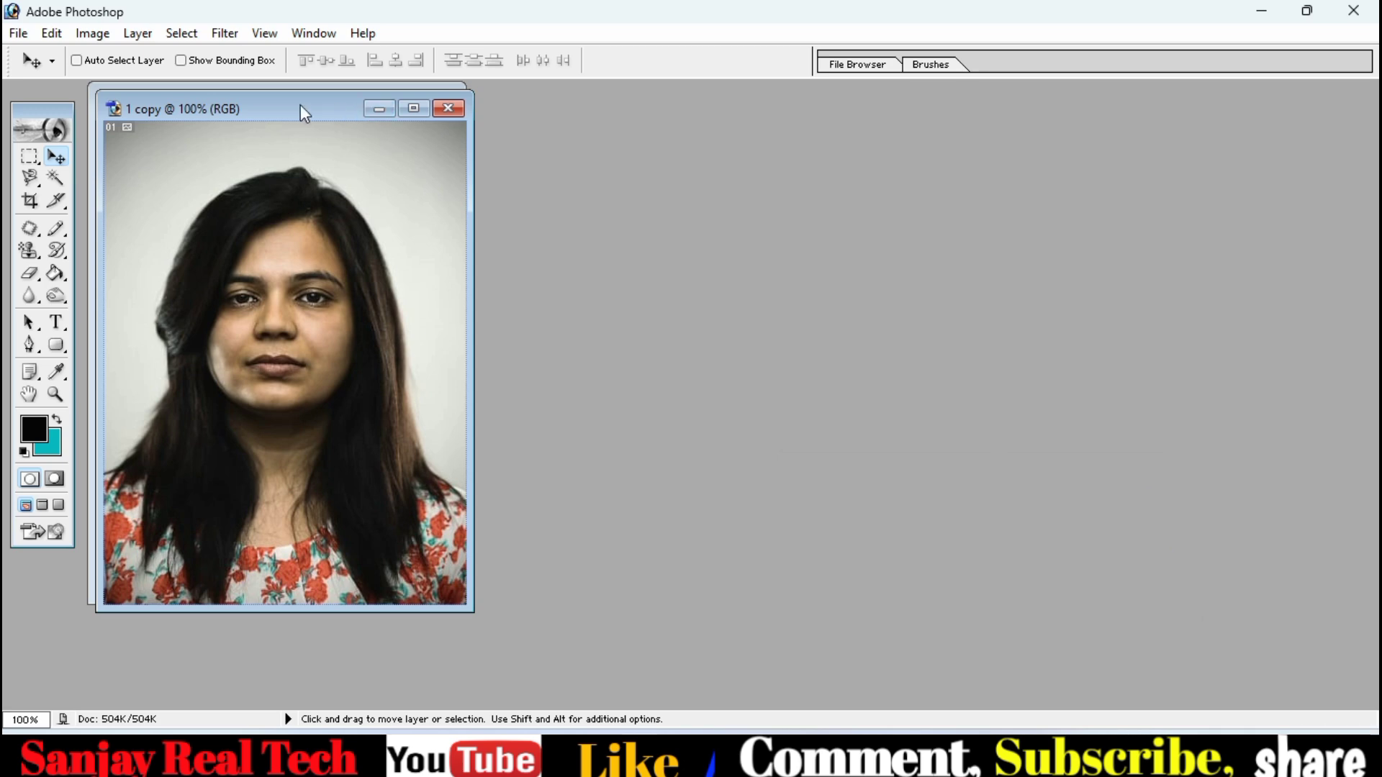
pyautogui.moveTo(301, 107); pyautogui.dragTo(715, 97)
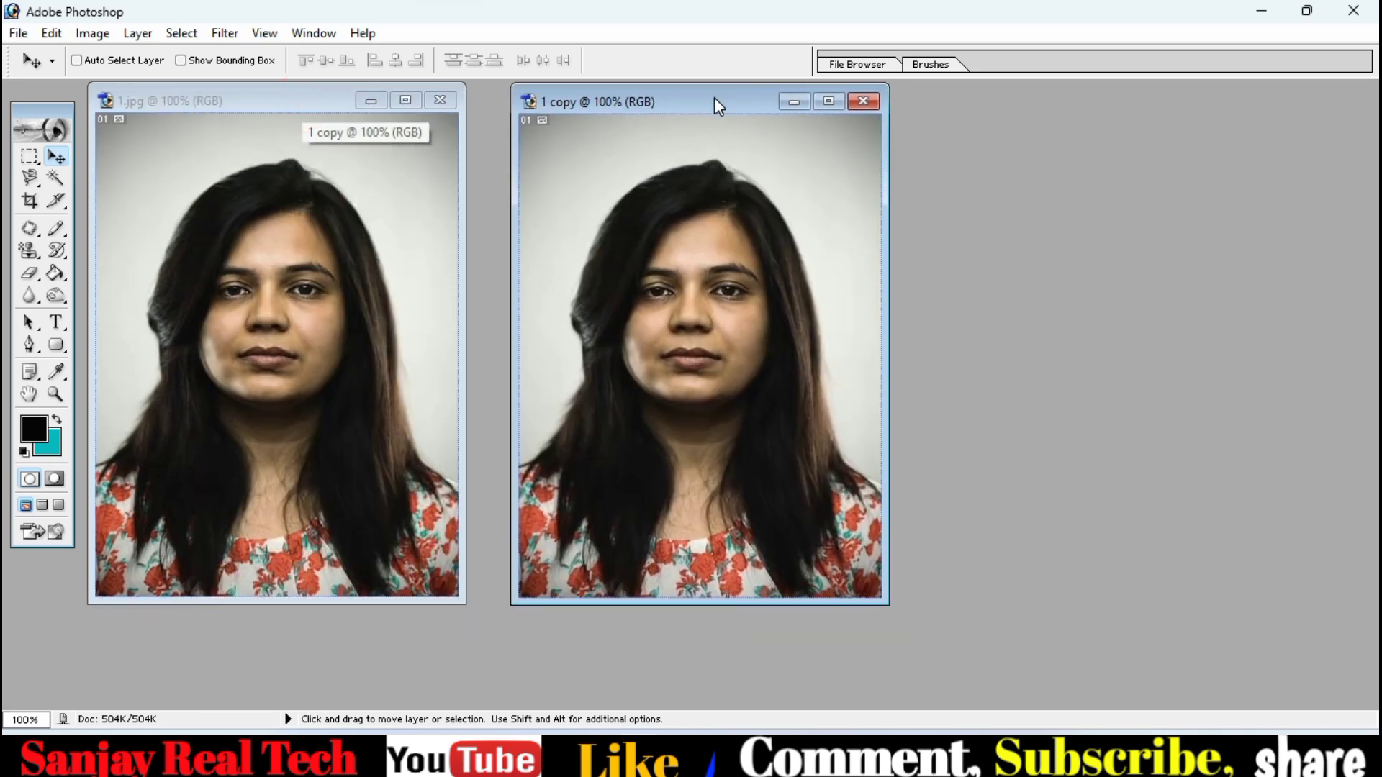
# Step: Set up the Crop tool for 3.5 cm width, 4.5 cm height and a resolution of 300 pixels/cm
pyautogui.click(33, 199)
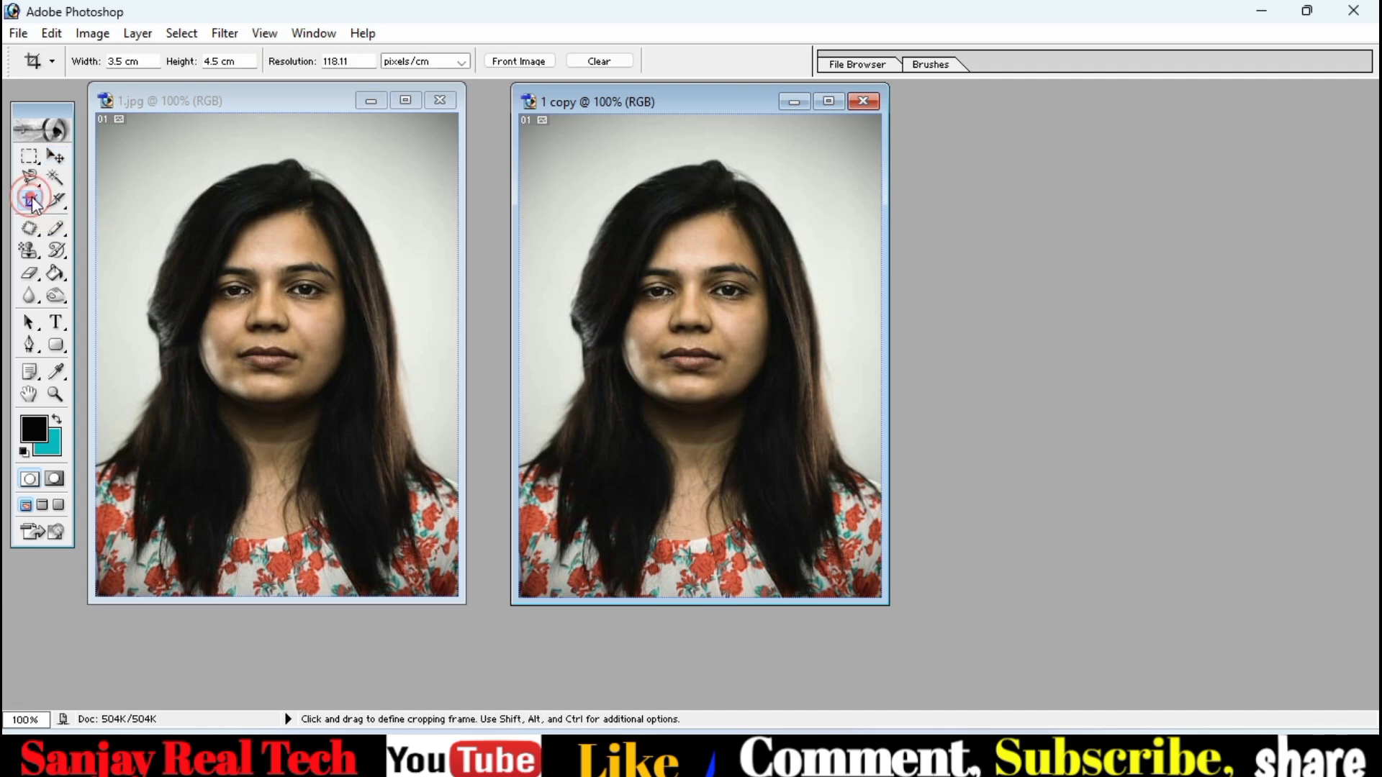
pyautogui.click(583, 147)
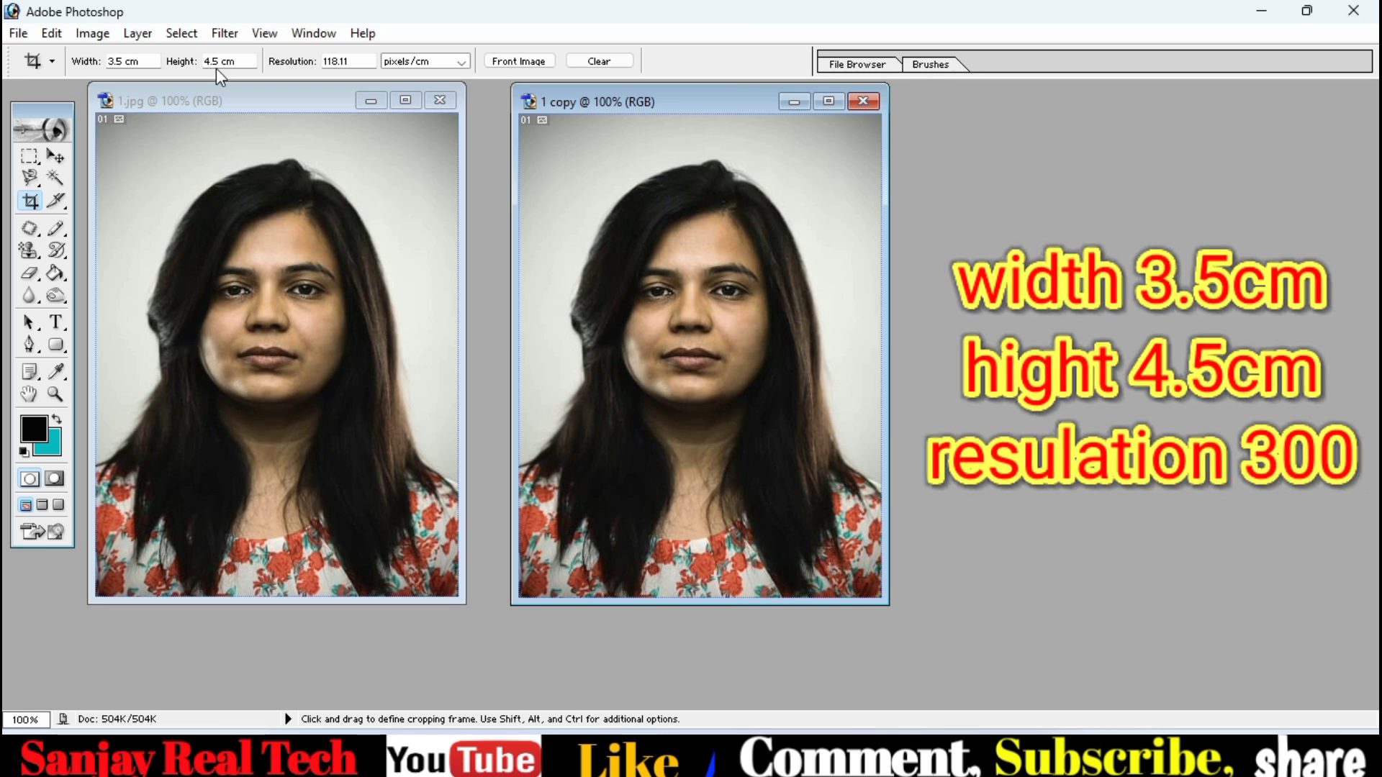
pyautogui.click(362, 60)
pyautogui.write('300')
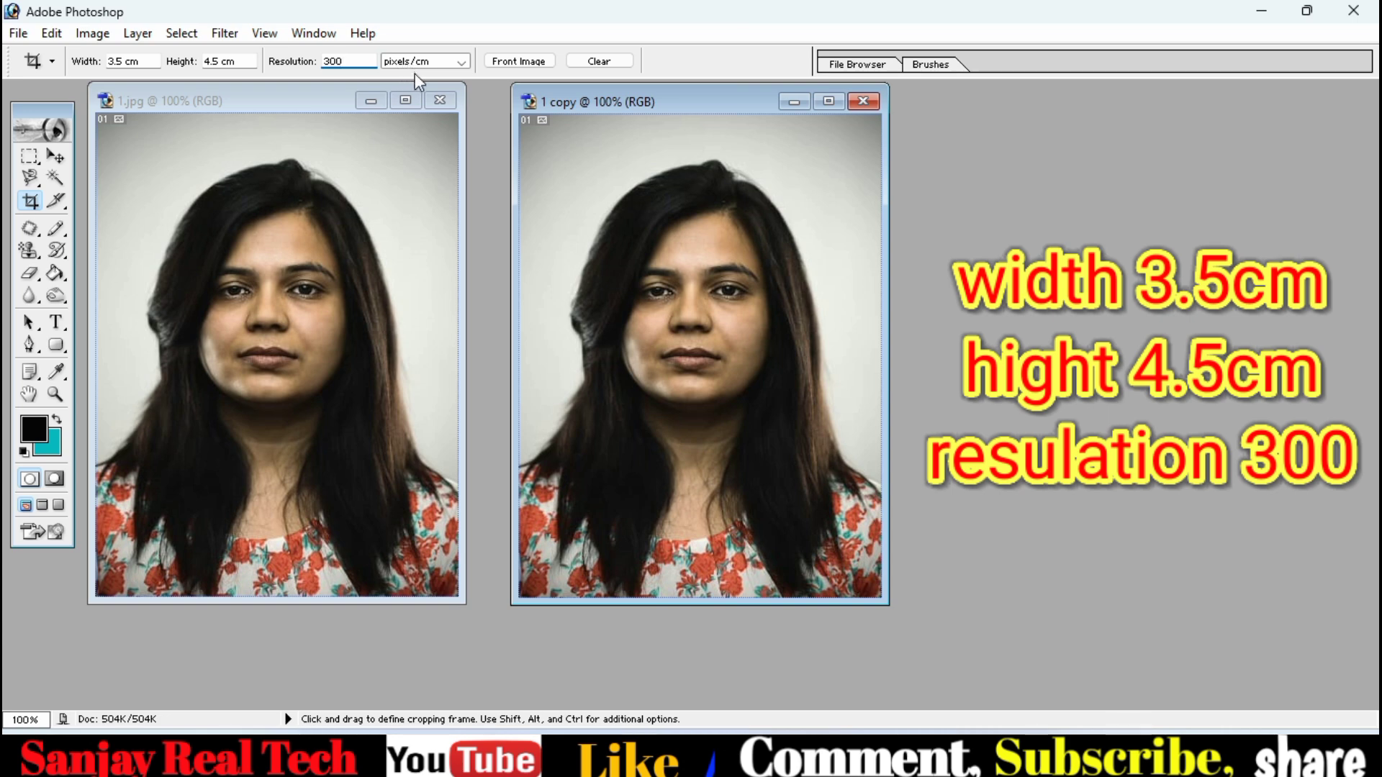
pyautogui.click(421, 62)
pyautogui.click(413, 89)
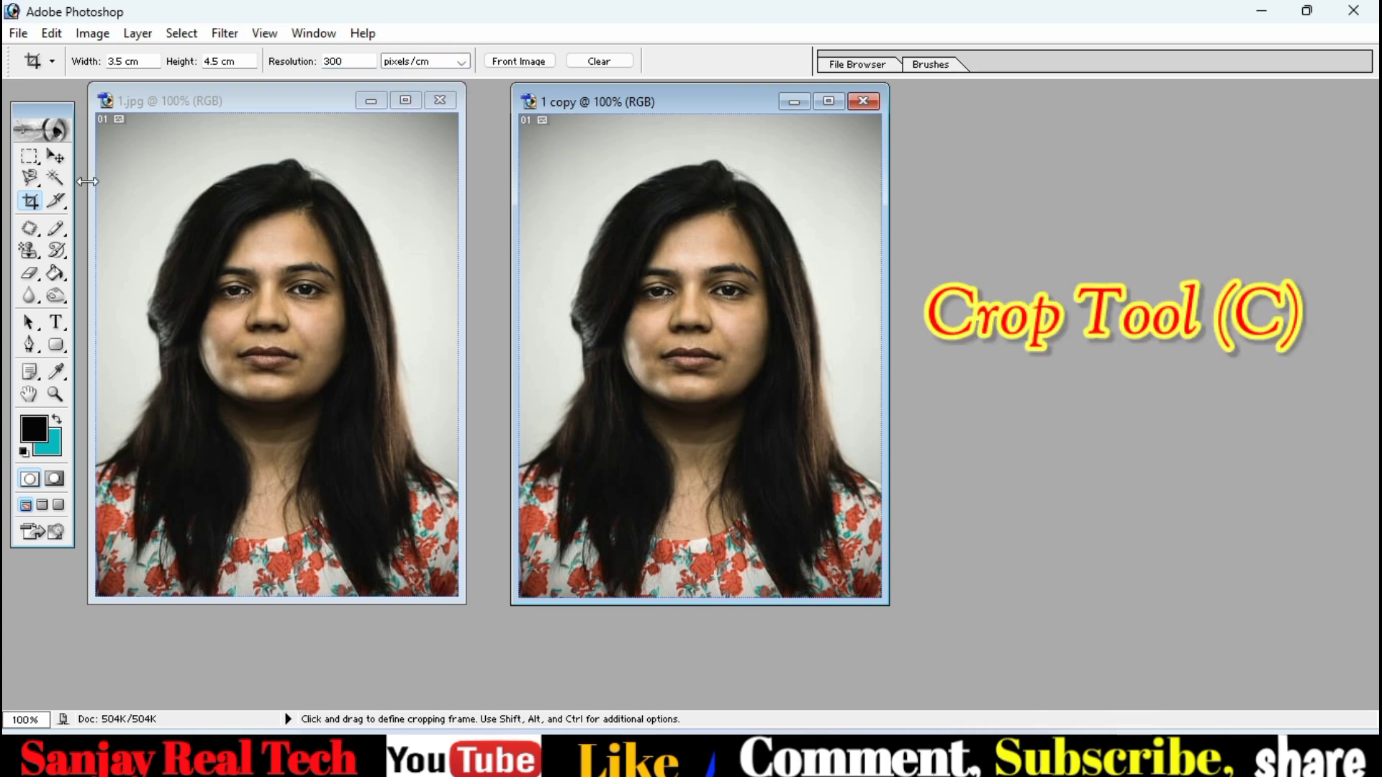
# Step: Draw a crop frame over the portrait in 1 copy and nudge it left and down to centre the woman
pyautogui.moveTo(545, 120); pyautogui.dragTo(908, 726)
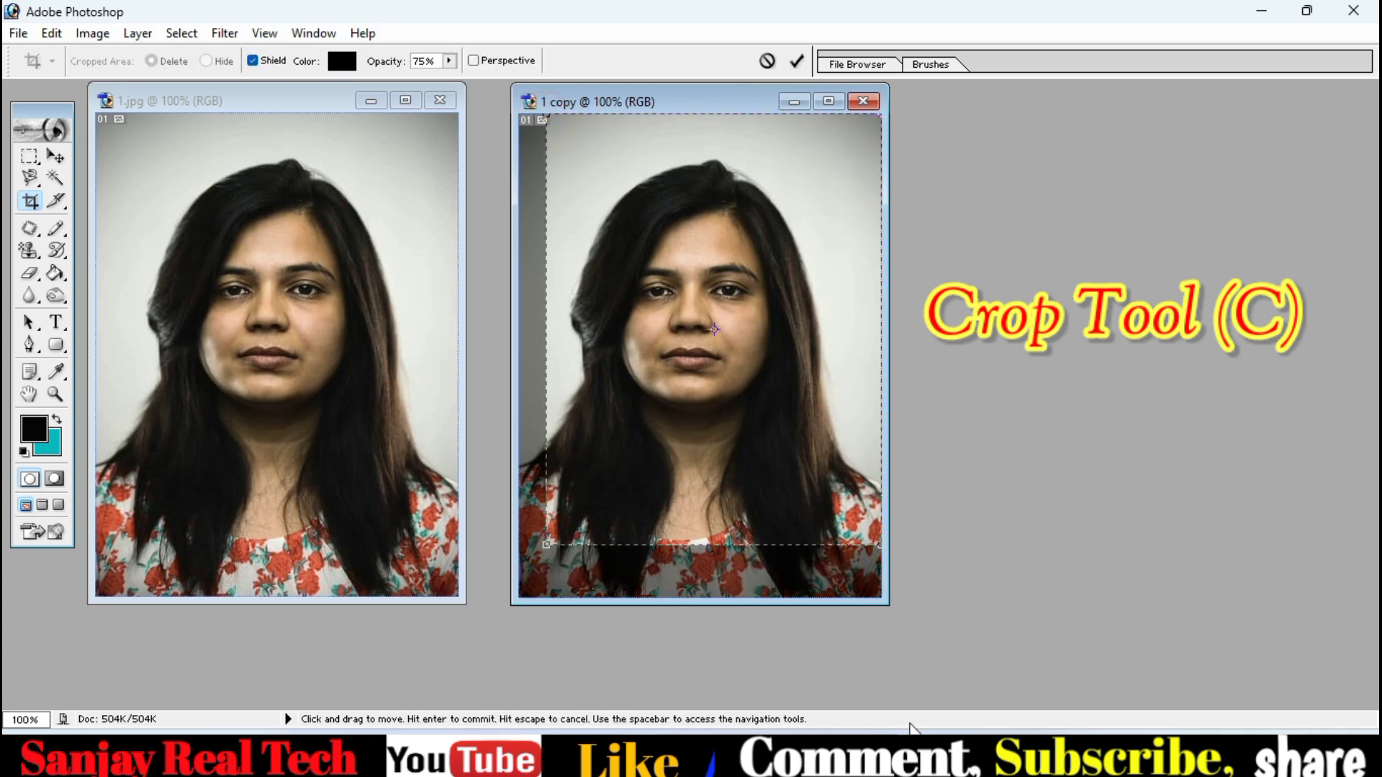
pyautogui.press('Left')
pyautogui.press('Left')
pyautogui.press('Left')
pyautogui.press('Left')
pyautogui.press('Left')
pyautogui.press('Left')
pyautogui.press('Left')
pyautogui.press('Left')
pyautogui.press('Left')
pyautogui.press('Left')
pyautogui.press('Left')
pyautogui.press('Down')
pyautogui.press('Down')
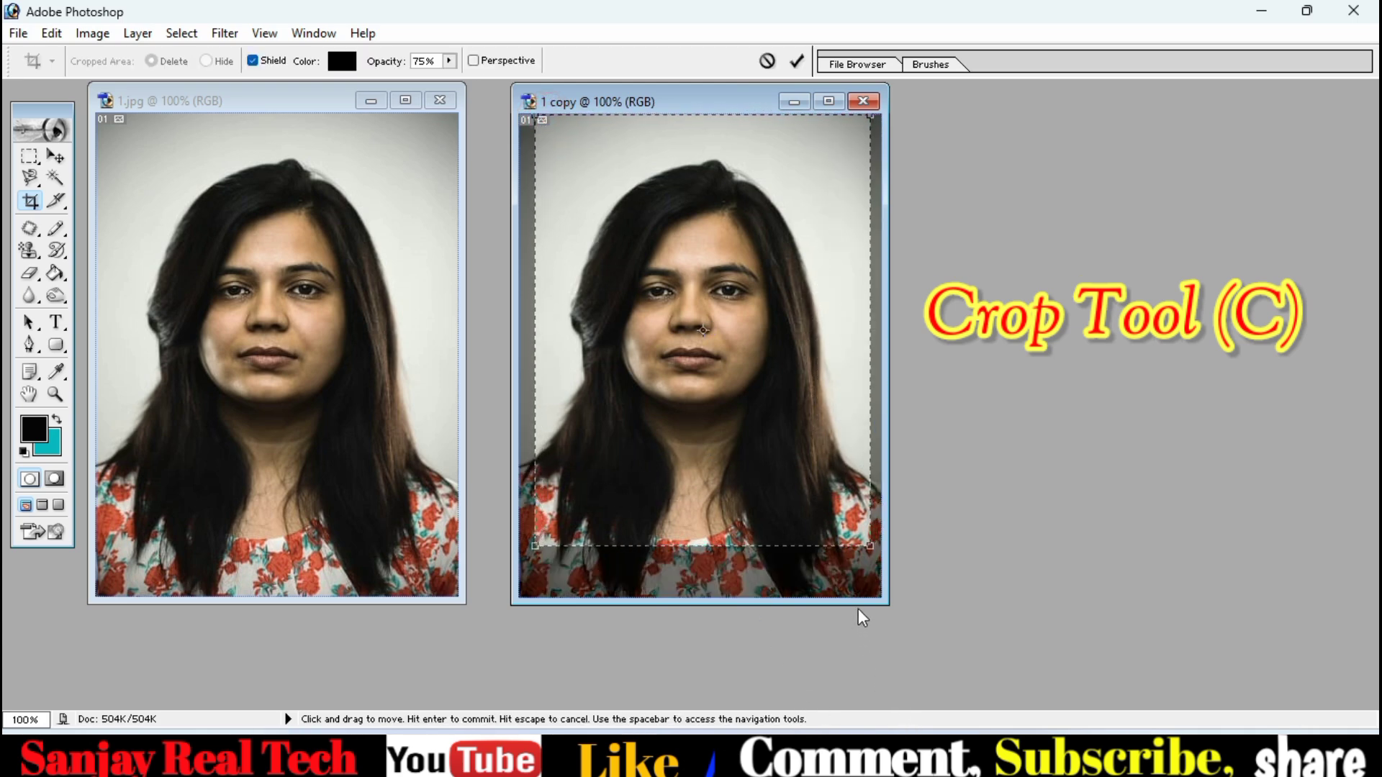
pyautogui.press('Down')
pyautogui.press('Down')
pyautogui.press('Down')
pyautogui.press('Down')
pyautogui.press('Down')
pyautogui.press('Down')
pyautogui.press('Down')
pyautogui.press('Down')
pyautogui.press('Down')
pyautogui.press('Down')
pyautogui.press('Down')
pyautogui.press('Down')
pyautogui.press('Down')
pyautogui.press('Down')
pyautogui.press('Down')
pyautogui.press('Down')
pyautogui.press('Down')
pyautogui.press('Down')
pyautogui.press('Down')
pyautogui.press('Down')
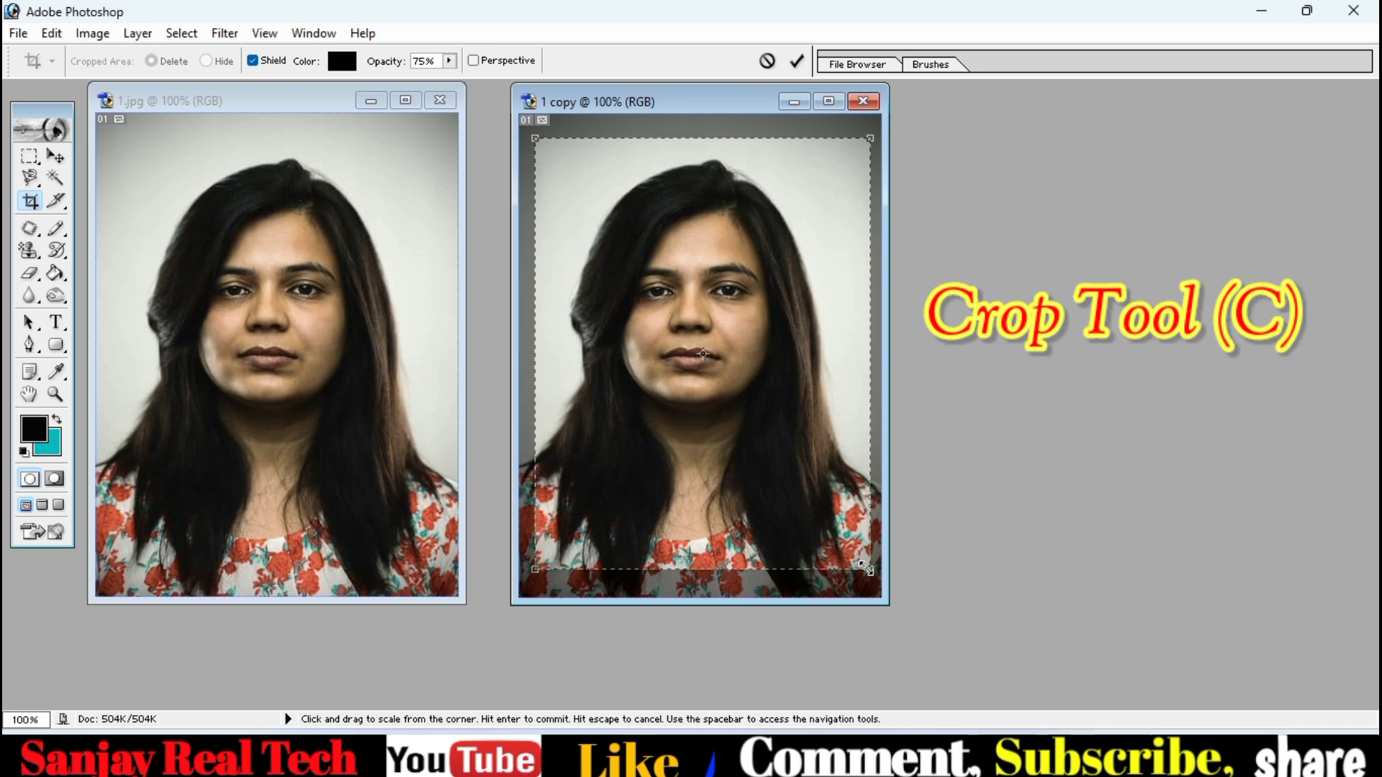
# Step: Enlarge the crop frame from its lower-left corner to the image edge, nudge it slightly right and apply the crop
pyautogui.moveTo(535, 570); pyautogui.dragTo(516, 604)
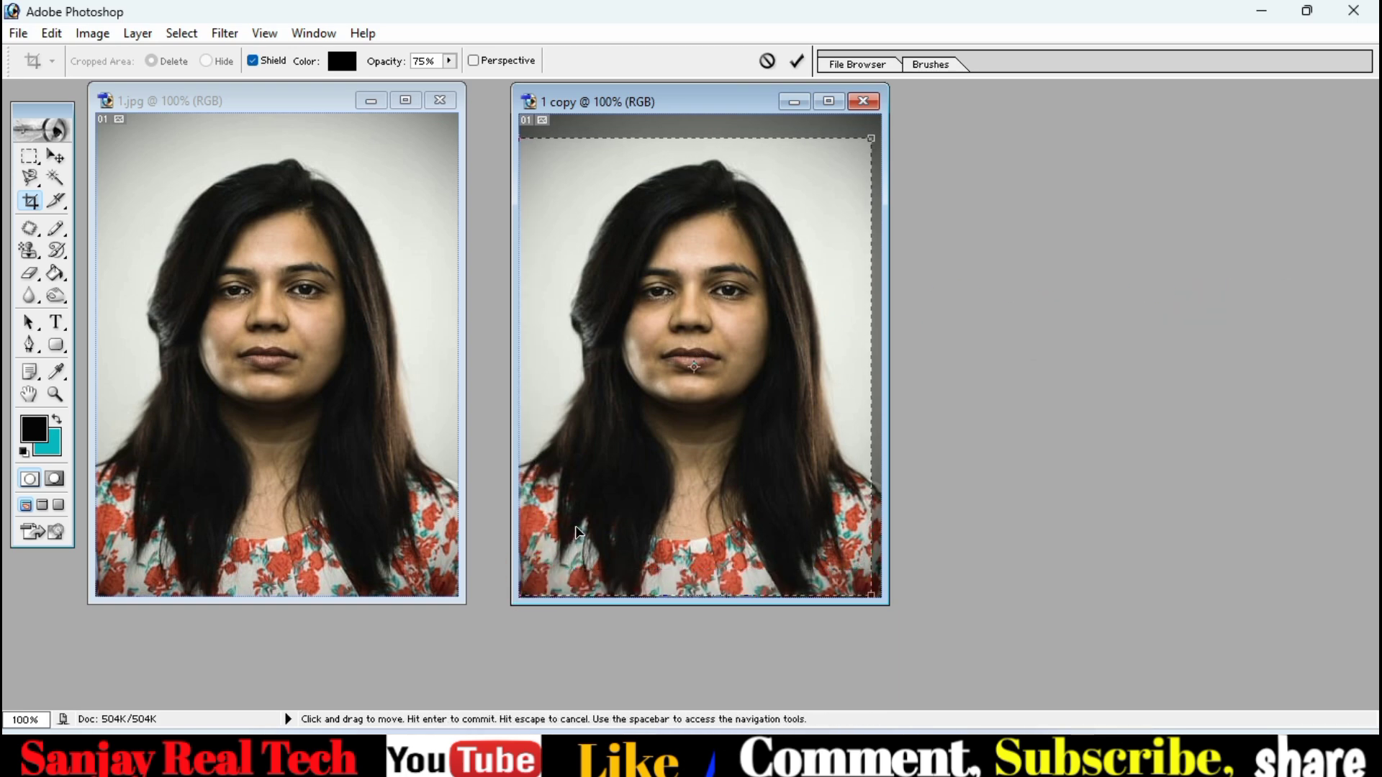
pyautogui.press('Right')
pyautogui.press('Right')
pyautogui.press('Right')
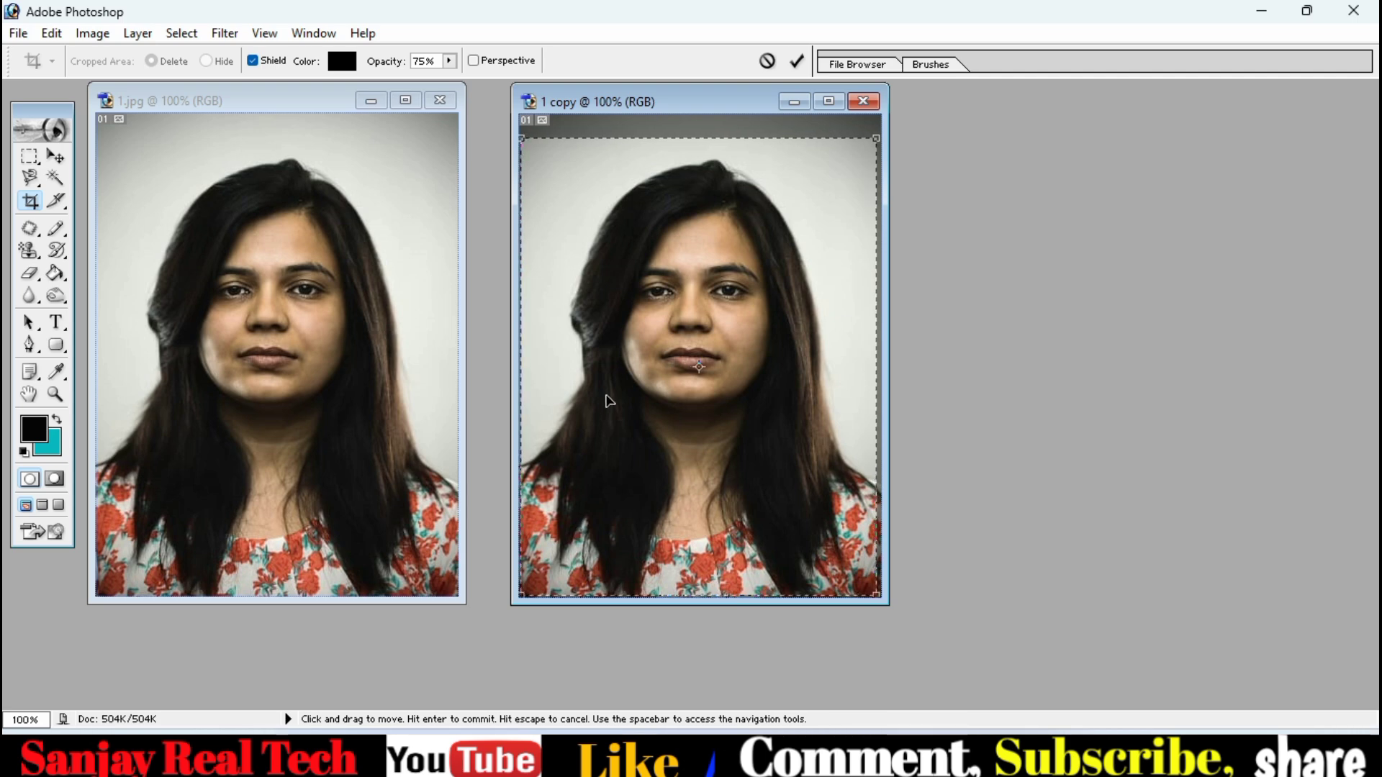
pyautogui.press('Return')
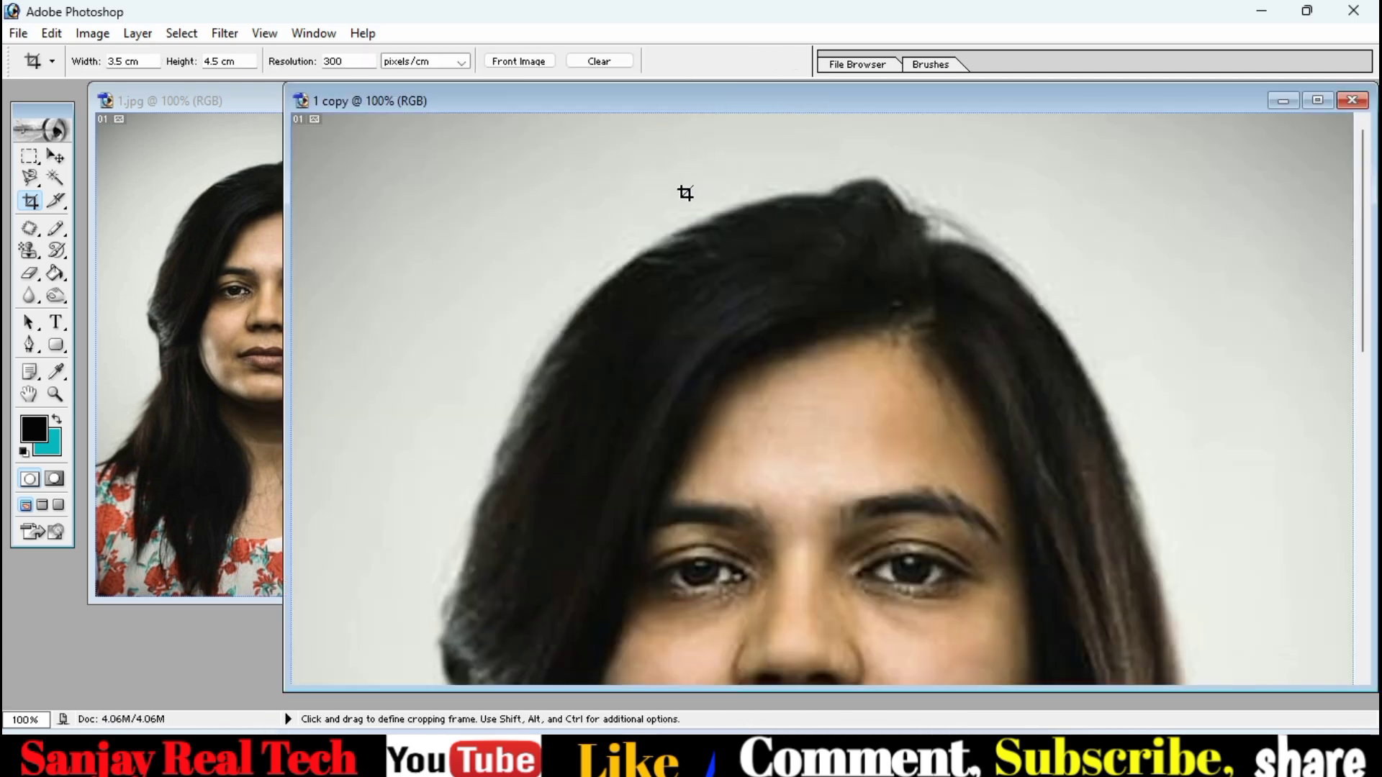
# Step: Zoom 1 copy out to 25% and shrink its window so it sits beside the original photo
pyautogui.click(57, 158)
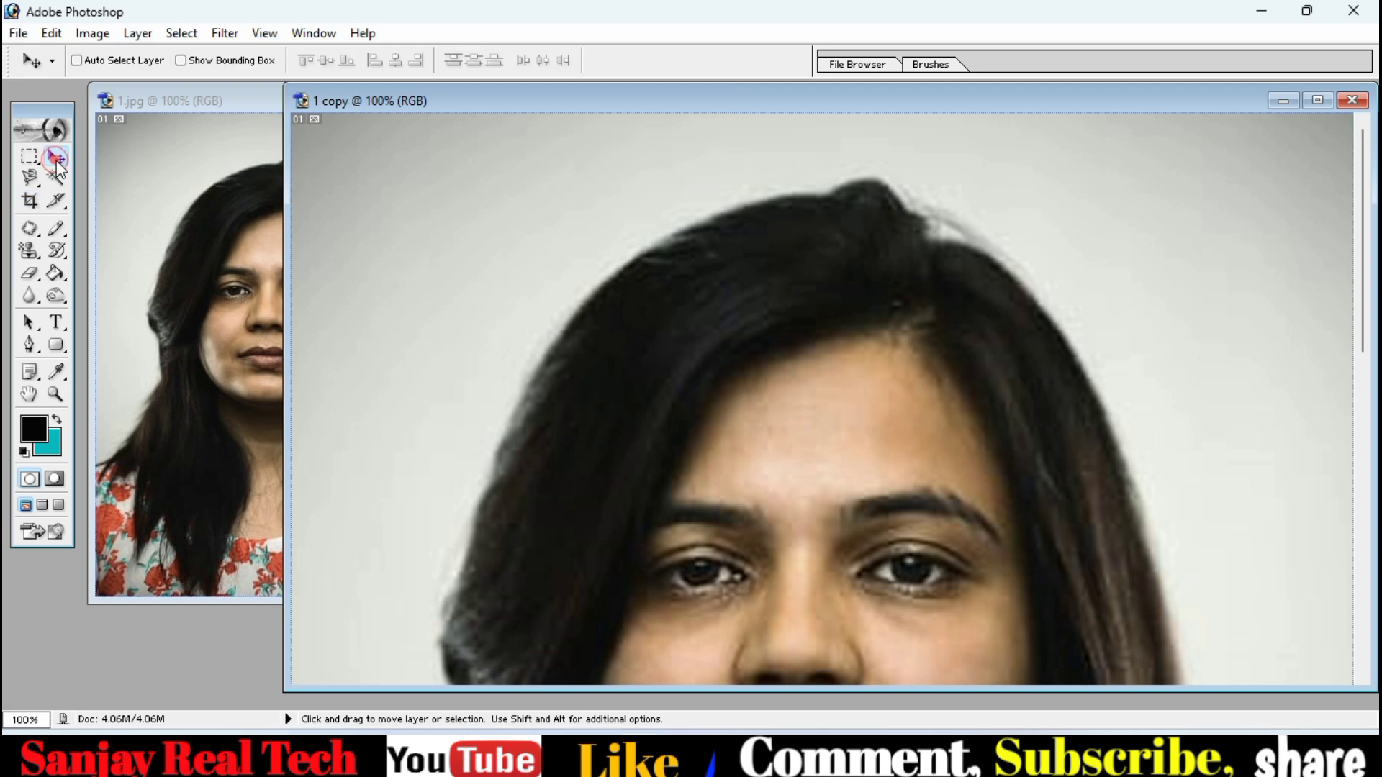
pyautogui.click(622, 229)
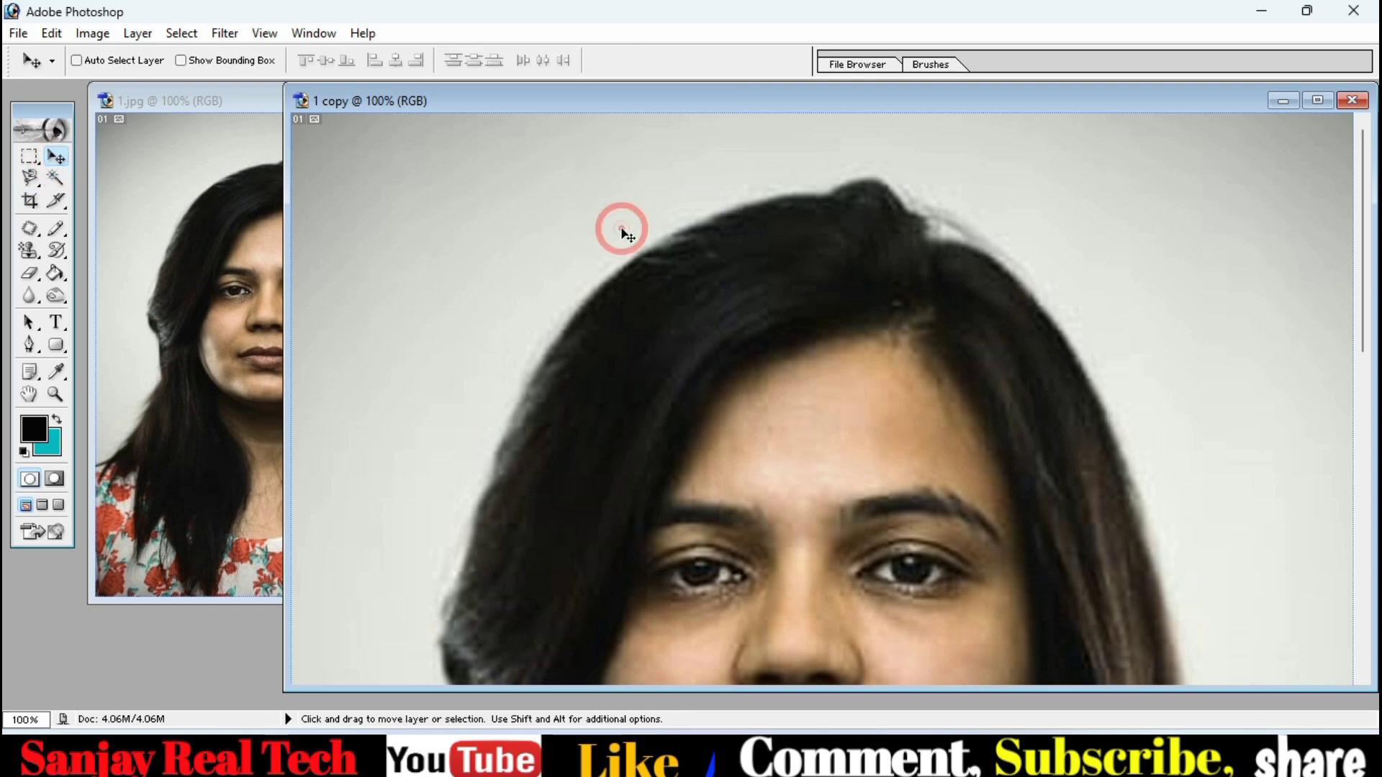
pyautogui.hotkey('ctrl', '-')
pyautogui.hotkey('ctrl', '-')
pyautogui.hotkey('ctrl', '-')
pyautogui.hotkey('ctrl', '-')
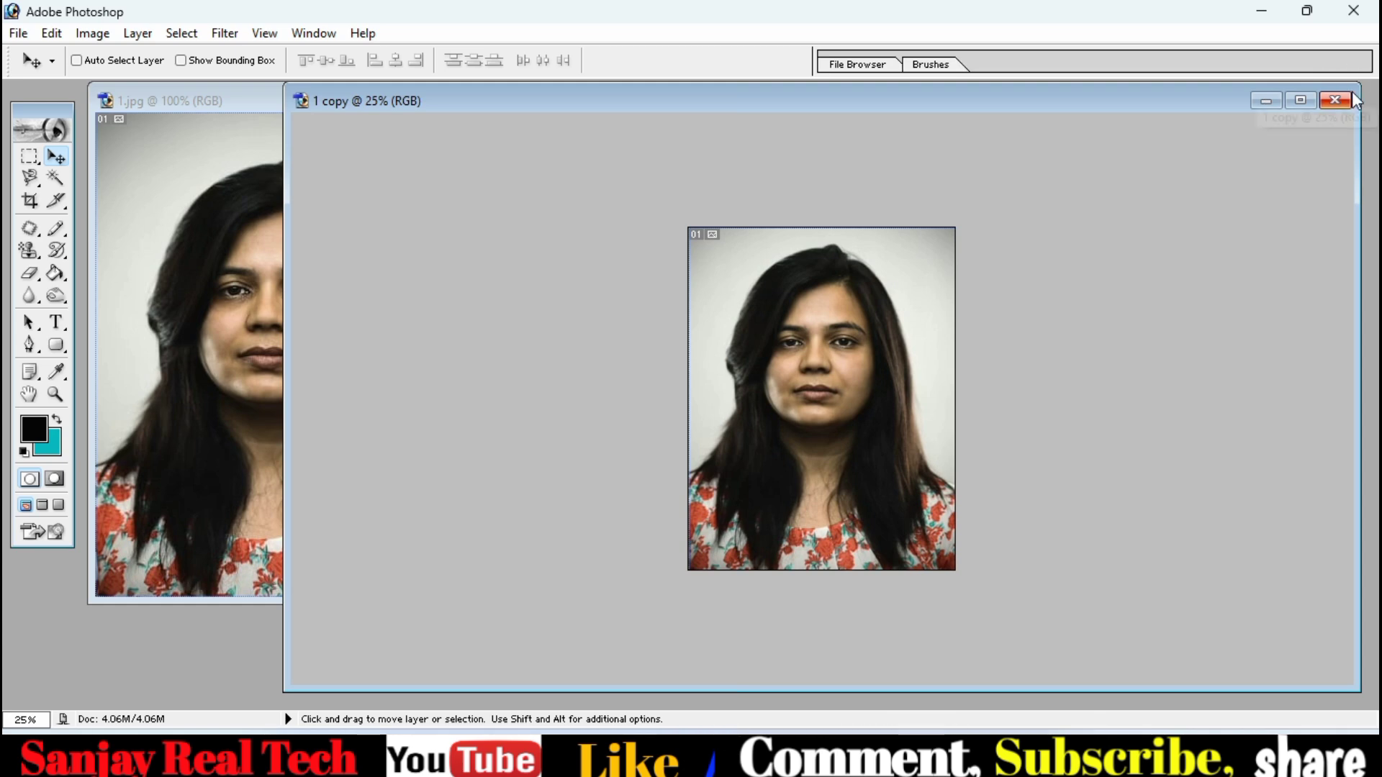
pyautogui.moveTo(1359, 87); pyautogui.dragTo(608, 198)
pyautogui.moveTo(479, 209); pyautogui.dragTo(643, 119)
pyautogui.click(689, 217)
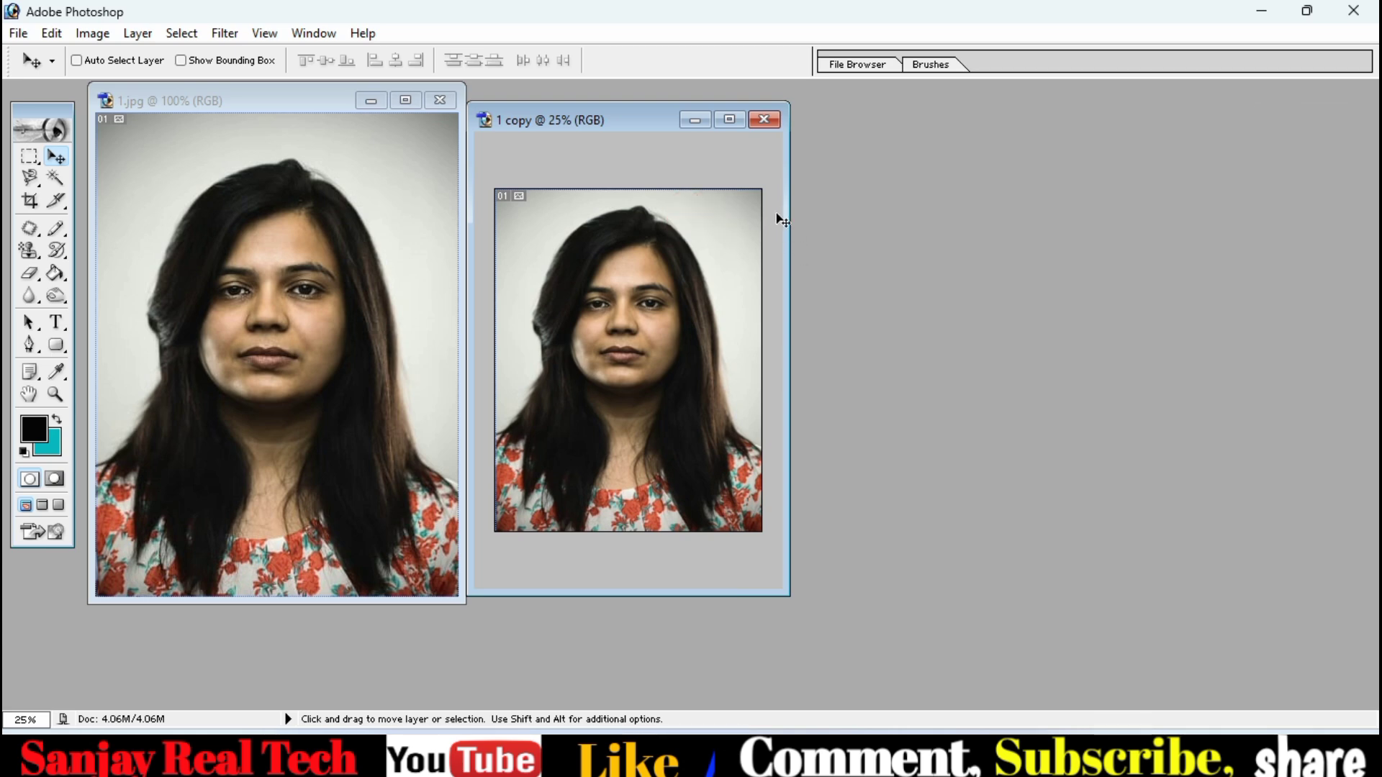
# Step: Apply Replace Color to 1 copy, adding the facial skin tone to the sample and setting Lightness to -1
pyautogui.click(90, 34)
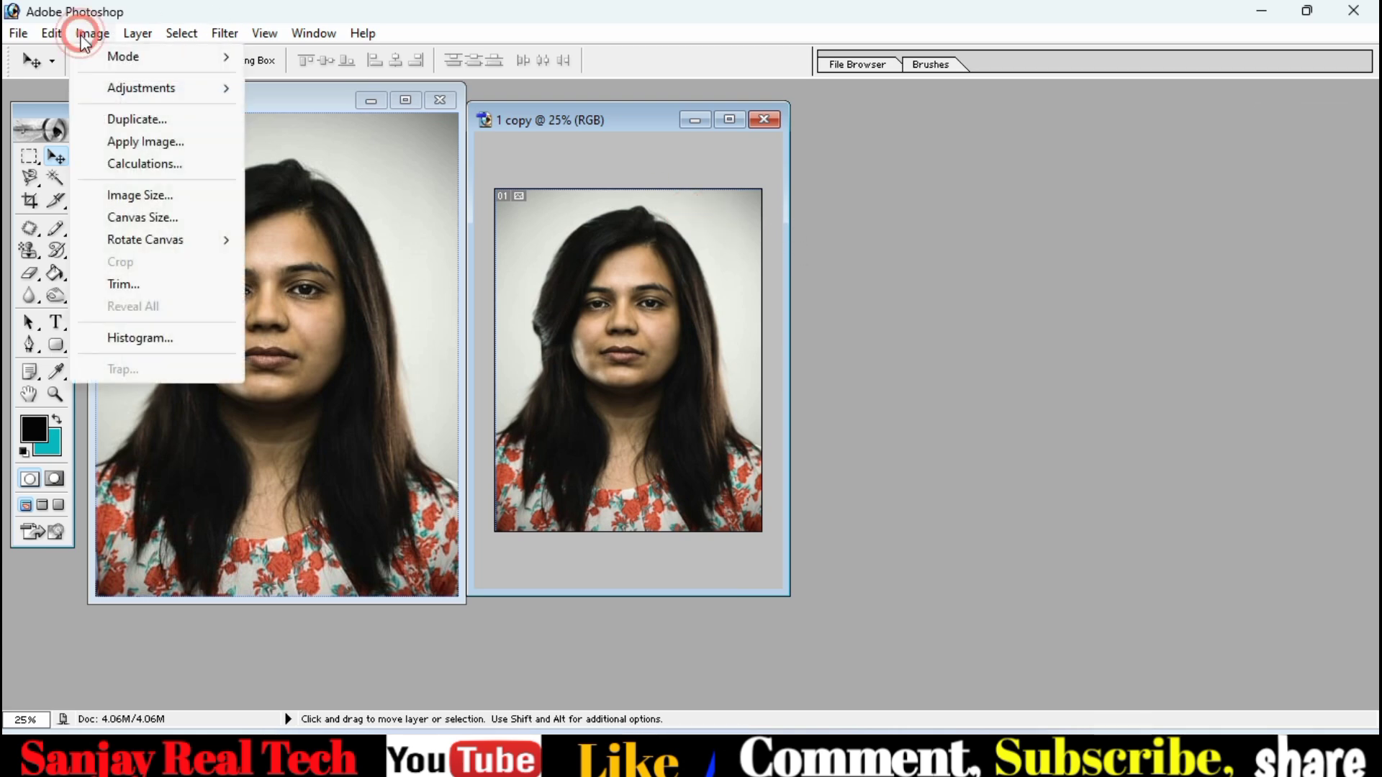
pyautogui.click(141, 88)
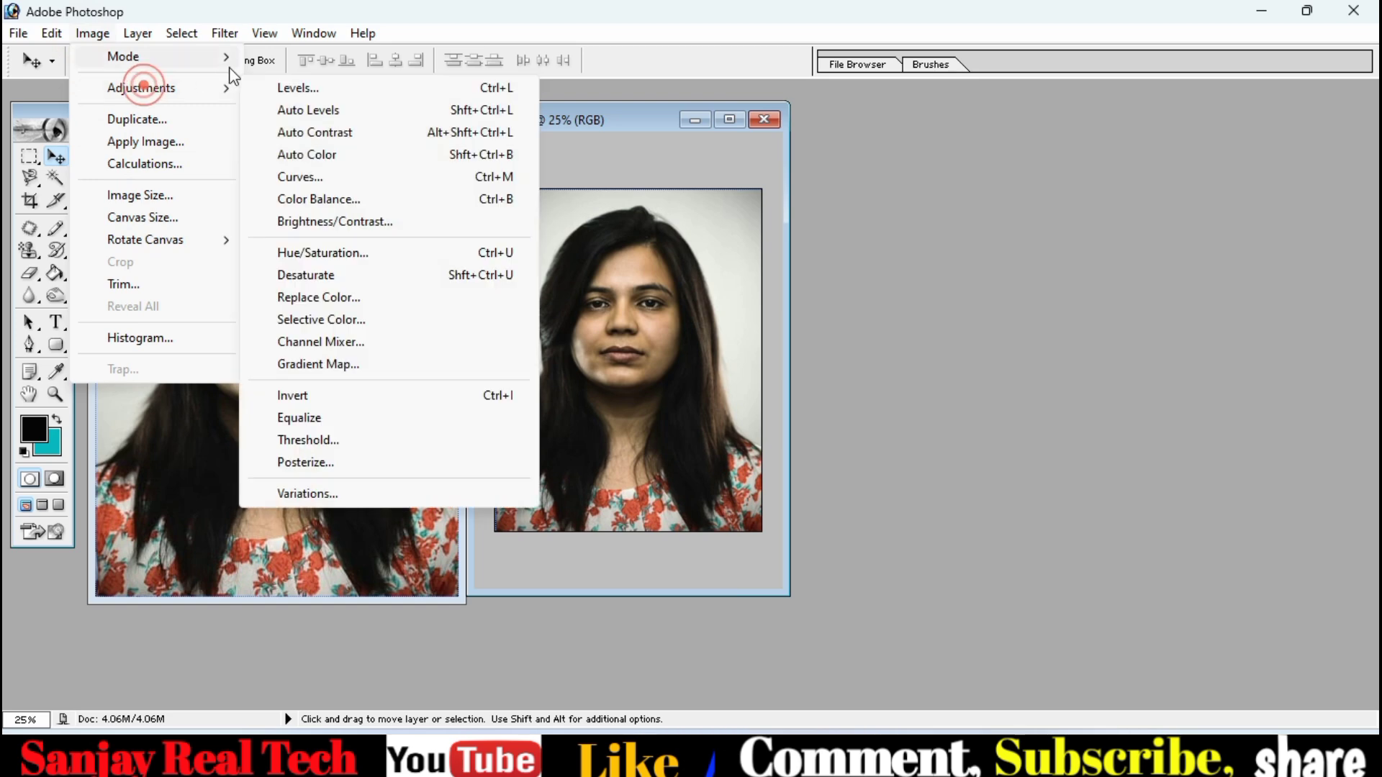
pyautogui.click(372, 300)
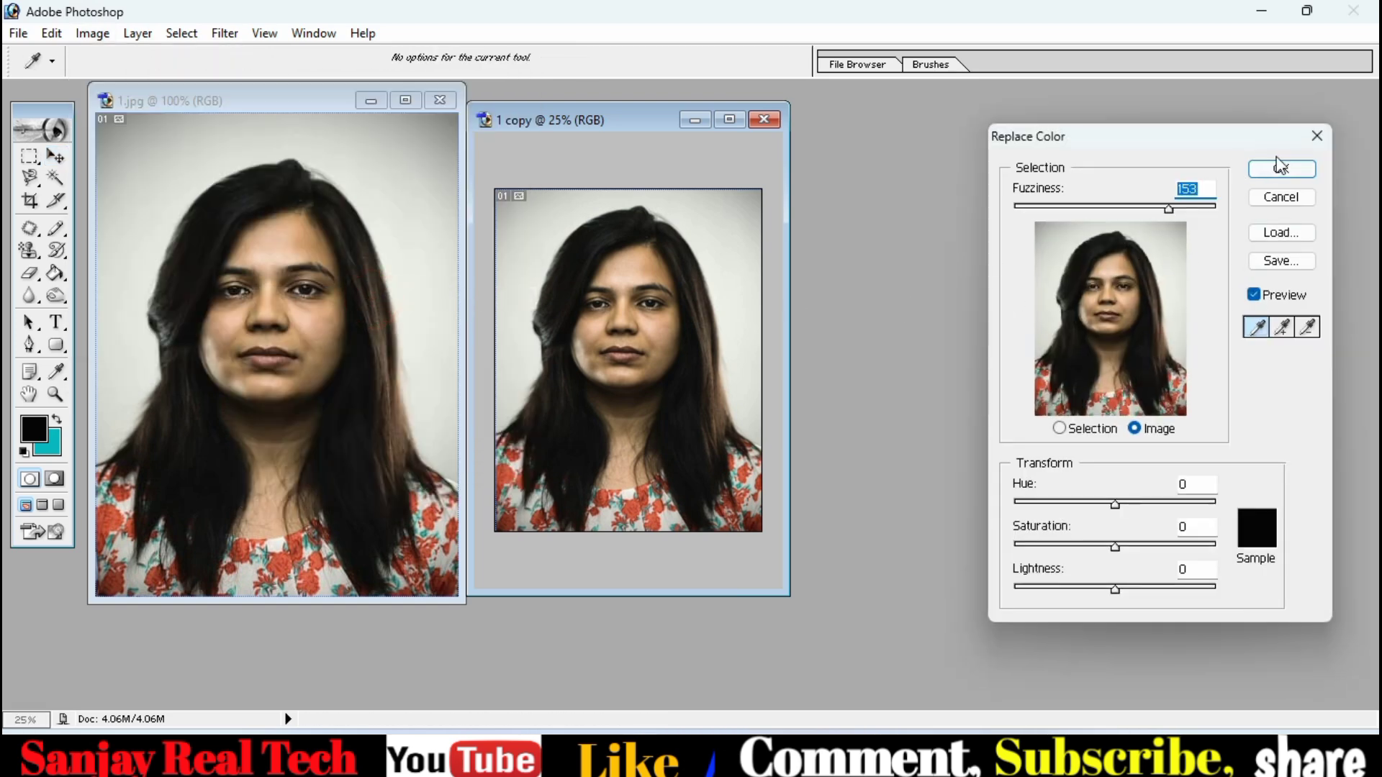
pyautogui.click(1282, 327)
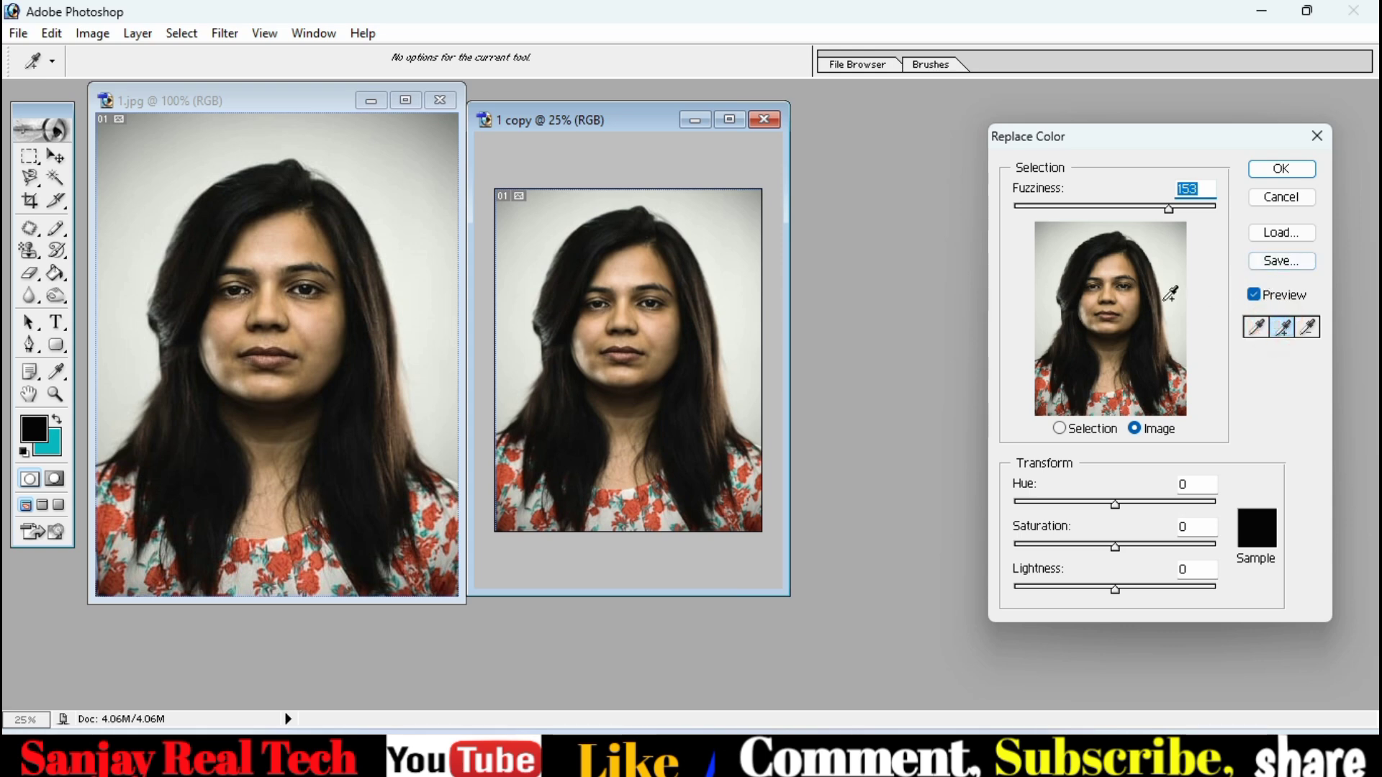
pyautogui.click(659, 344)
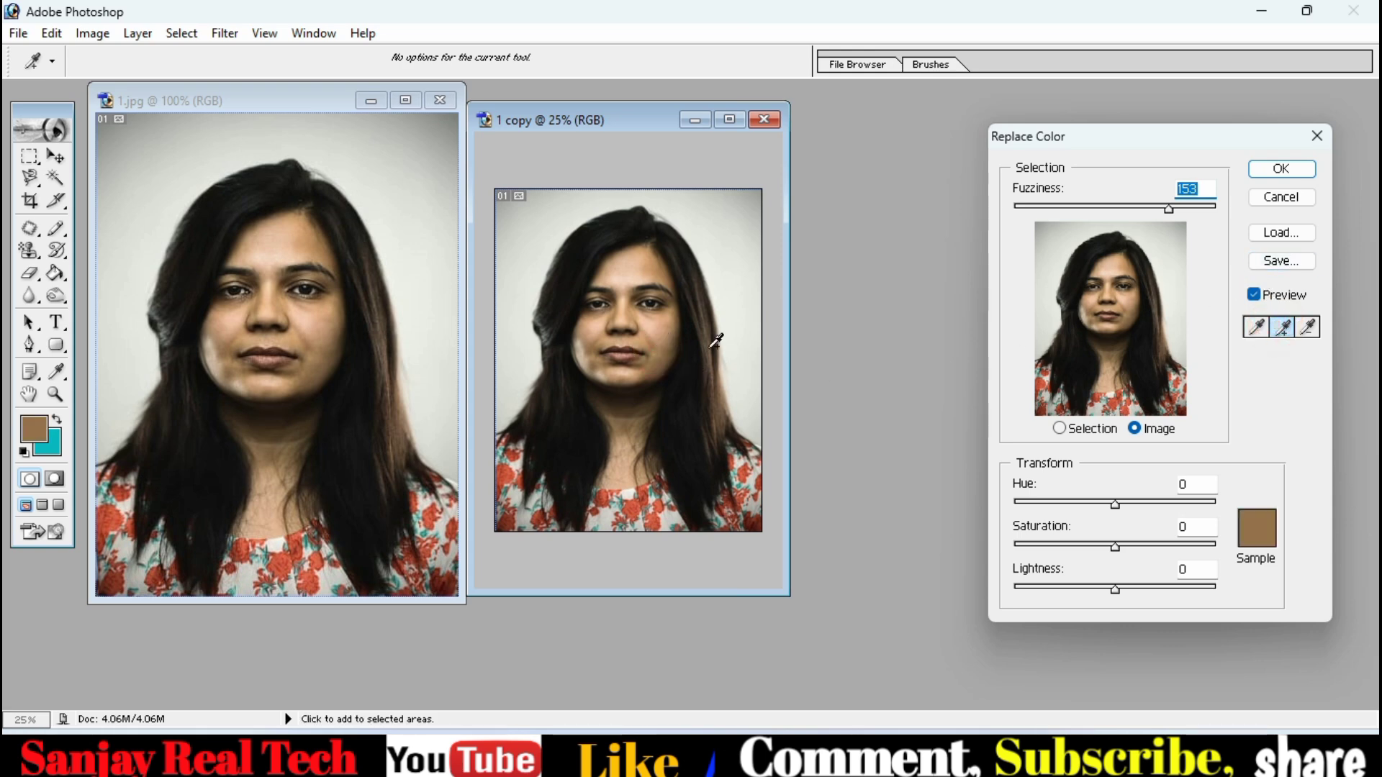
pyautogui.moveTo(1115, 590); pyautogui.dragTo(1115, 588)
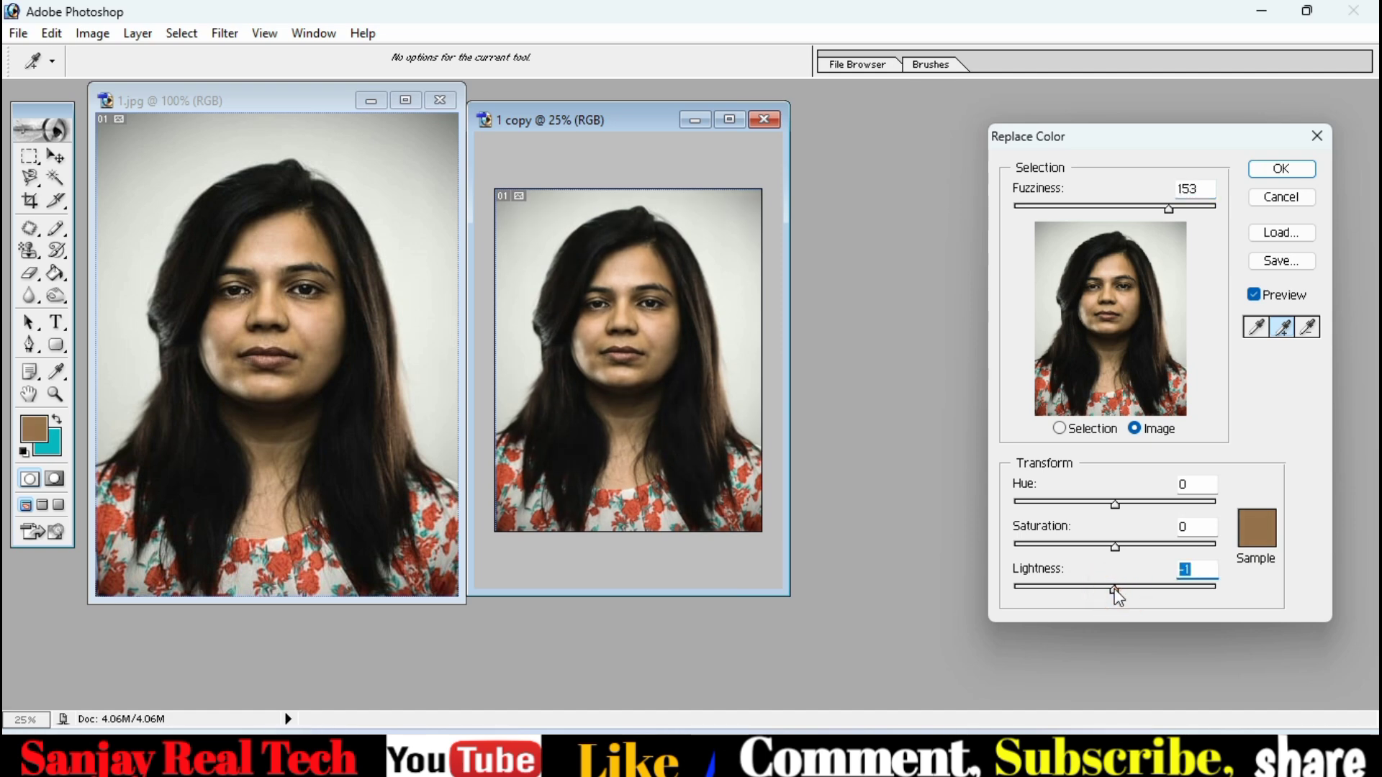
pyautogui.click(1265, 166)
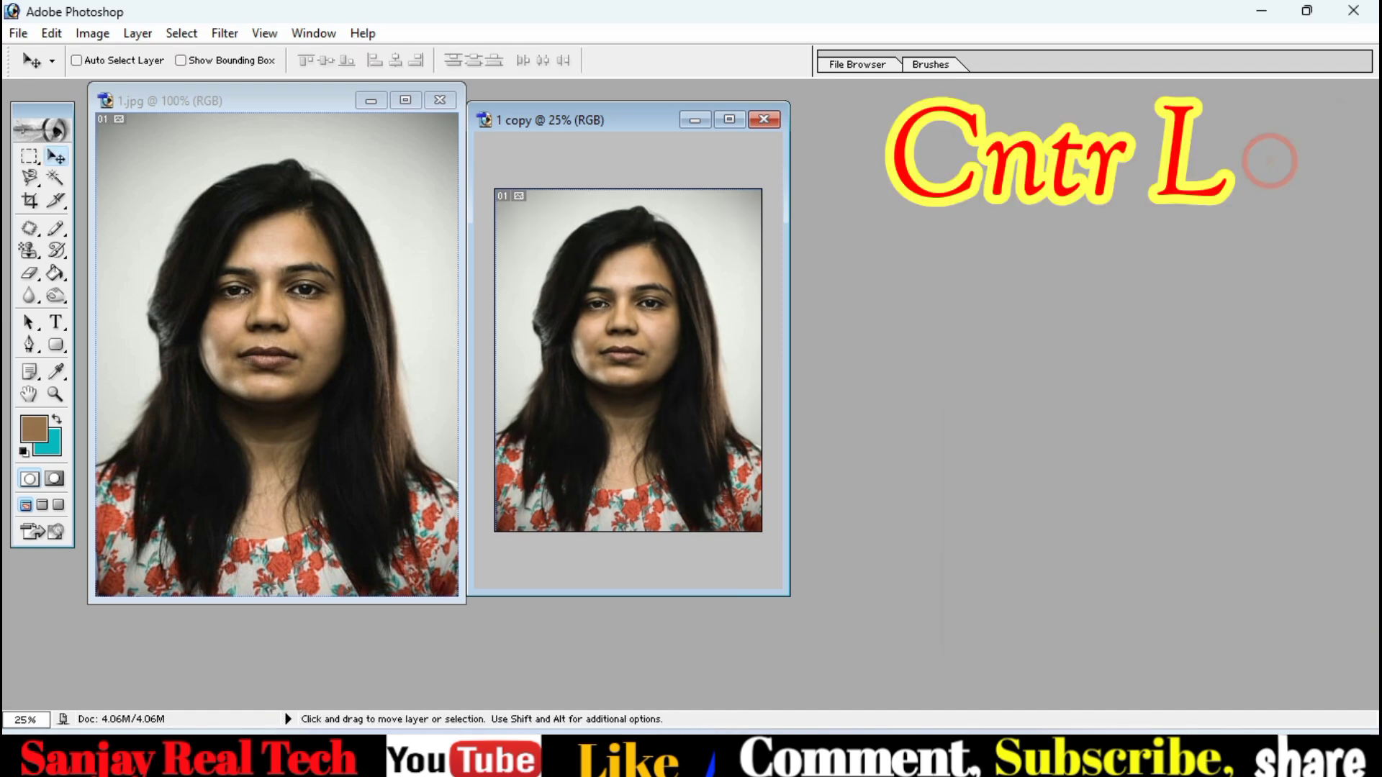
# Step: Brighten 1 copy with Levels by setting the midtone input level to 1.03
pyautogui.hotkey('ctrl', 'l')
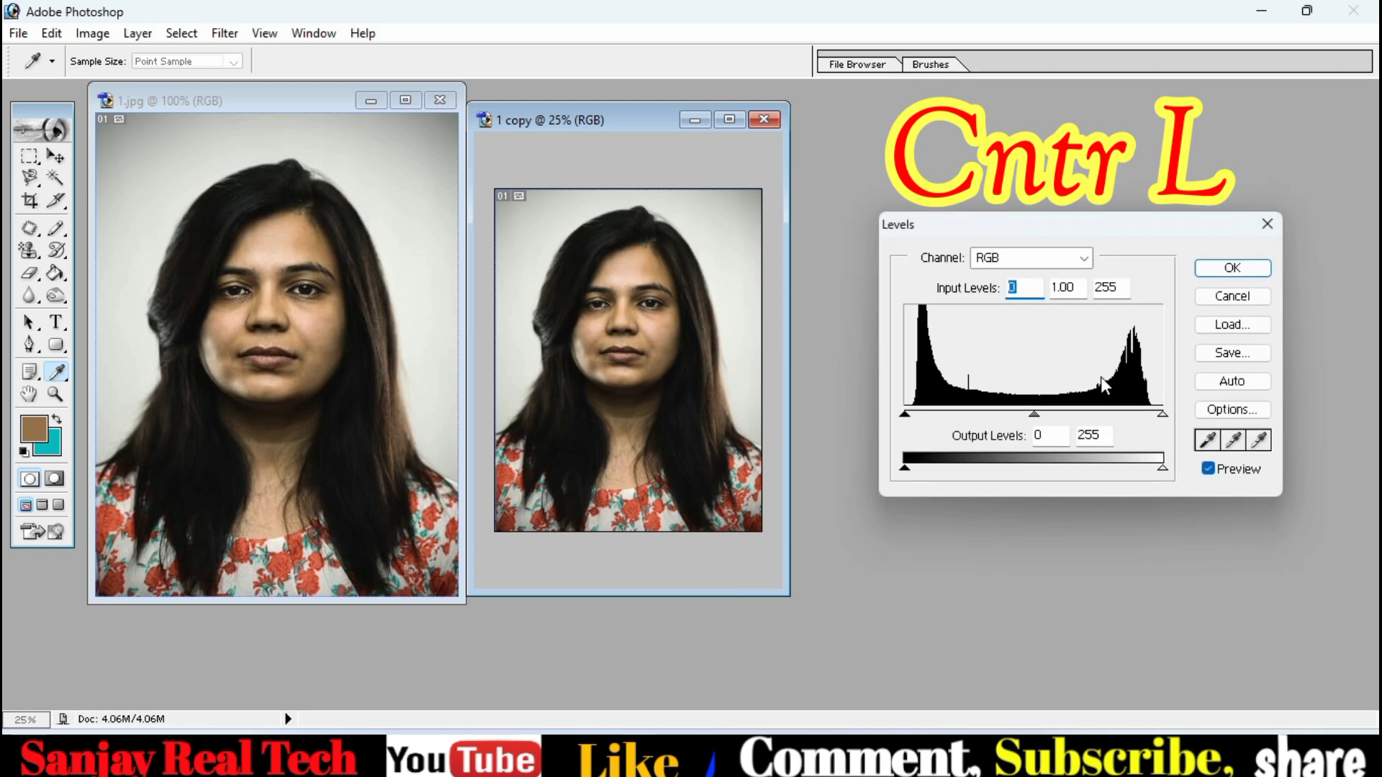
pyautogui.click(1034, 416)
pyautogui.moveTo(1035, 414)
pyautogui.mouseDown()
pyautogui.moveTo(1022, 412)
pyautogui.moveTo(1034, 416)
pyautogui.mouseUp()
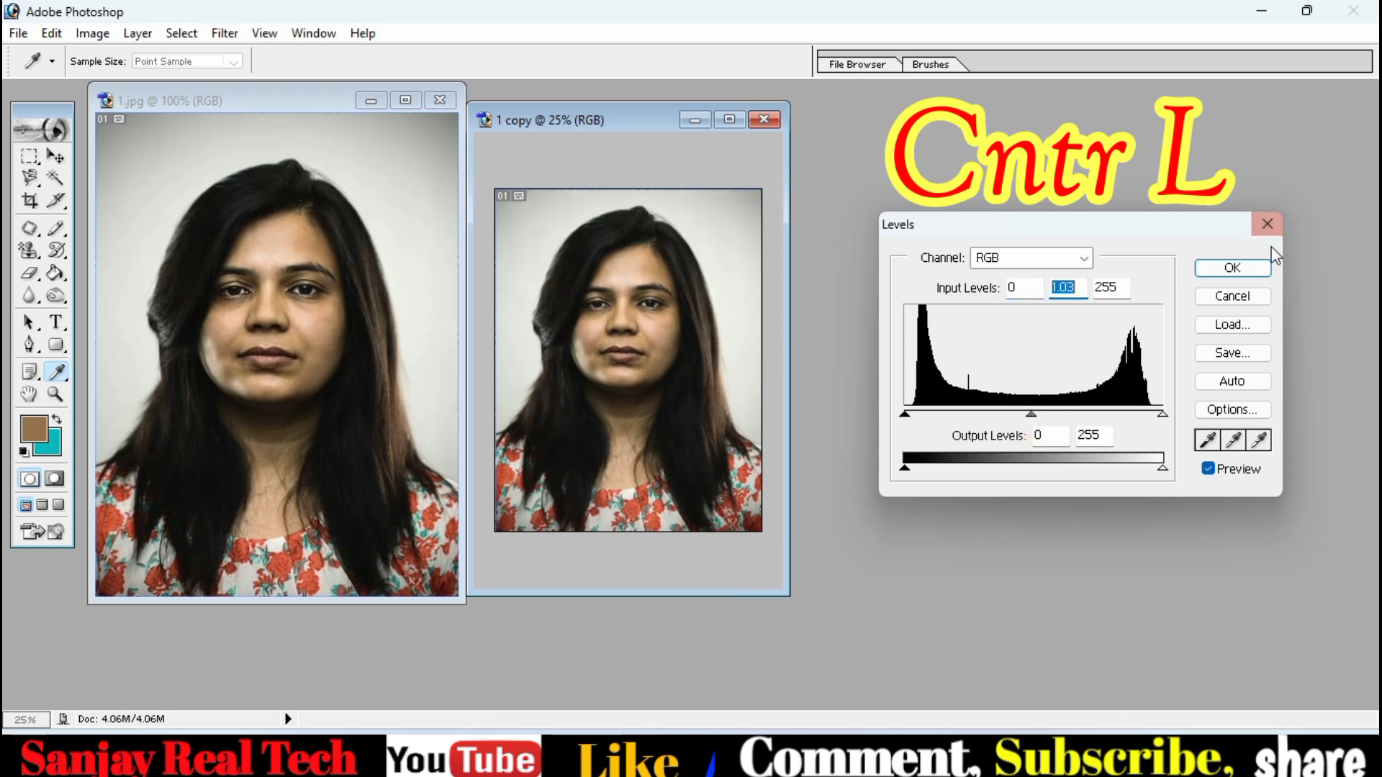
pyautogui.click(1225, 276)
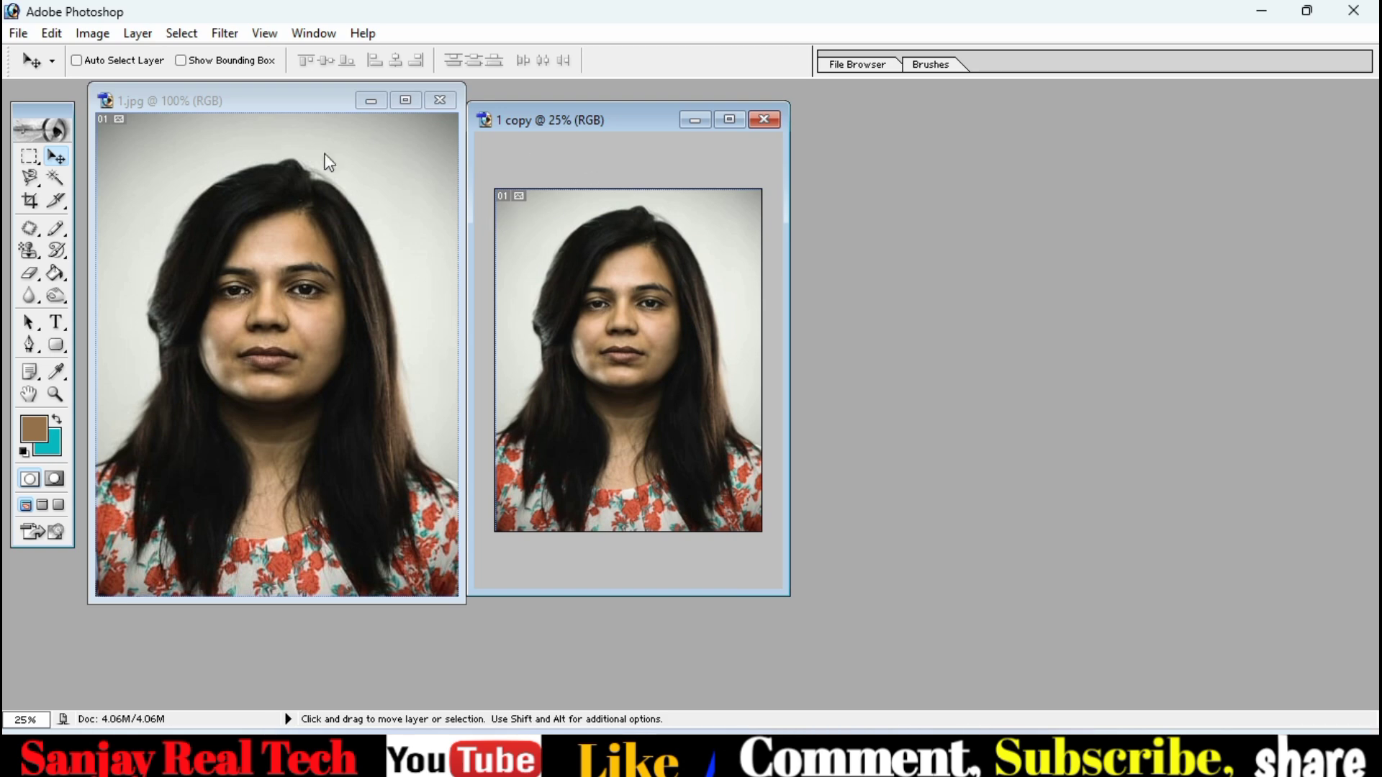
# Step: Set the background colour to turquoise 05C3CA
pyautogui.click(527, 236)
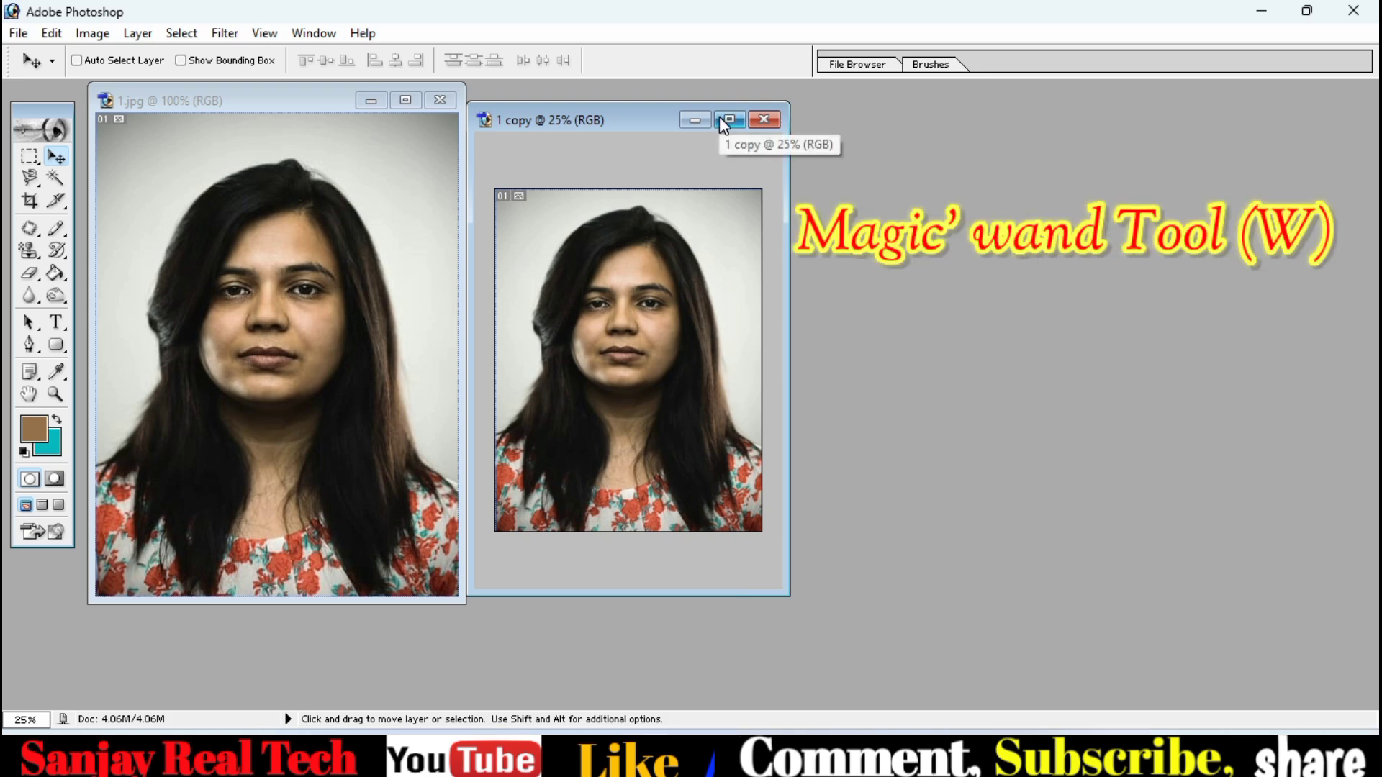
pyautogui.click(52, 440)
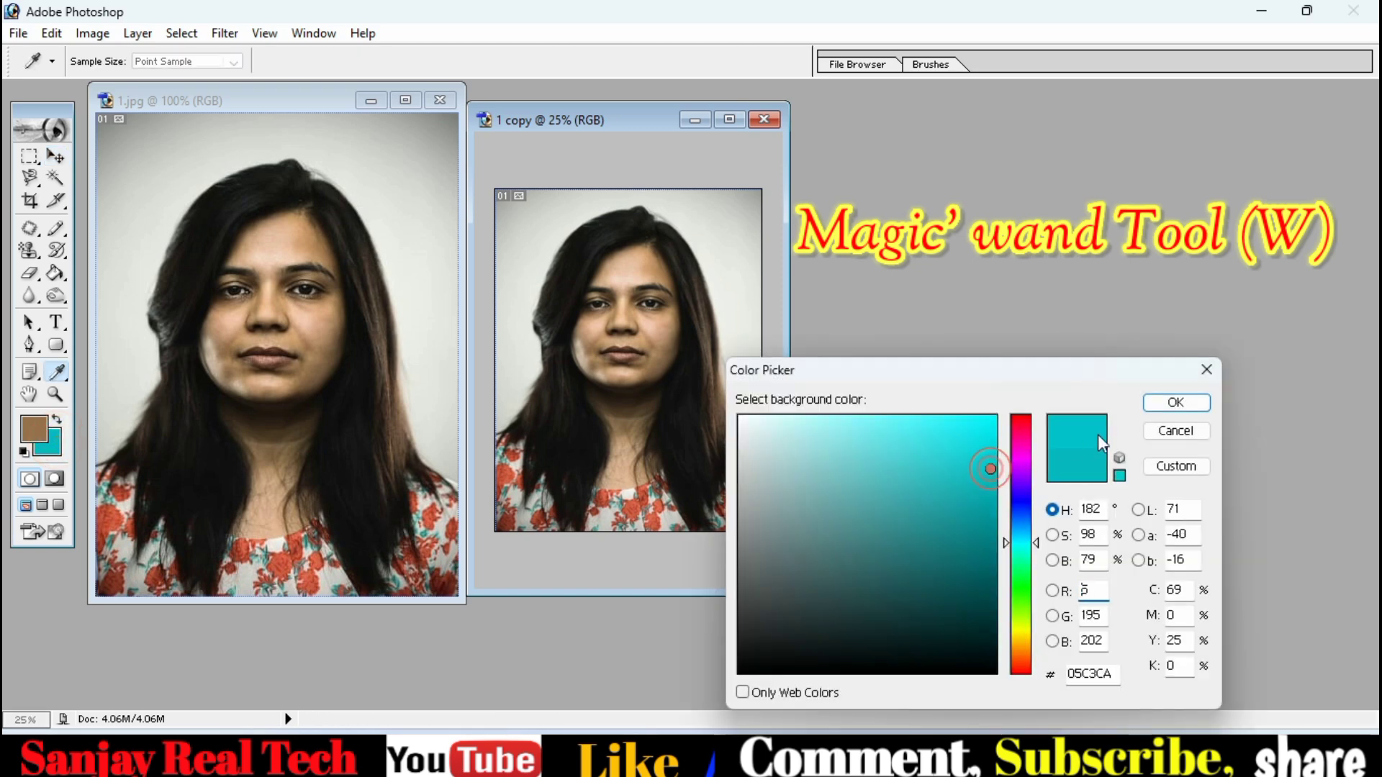
pyautogui.click(1161, 401)
# Step: Select the grey backdrop of 1 copy with the Magic Wand, clear it to the turquoise background color, and deselect
pyautogui.click(55, 178)
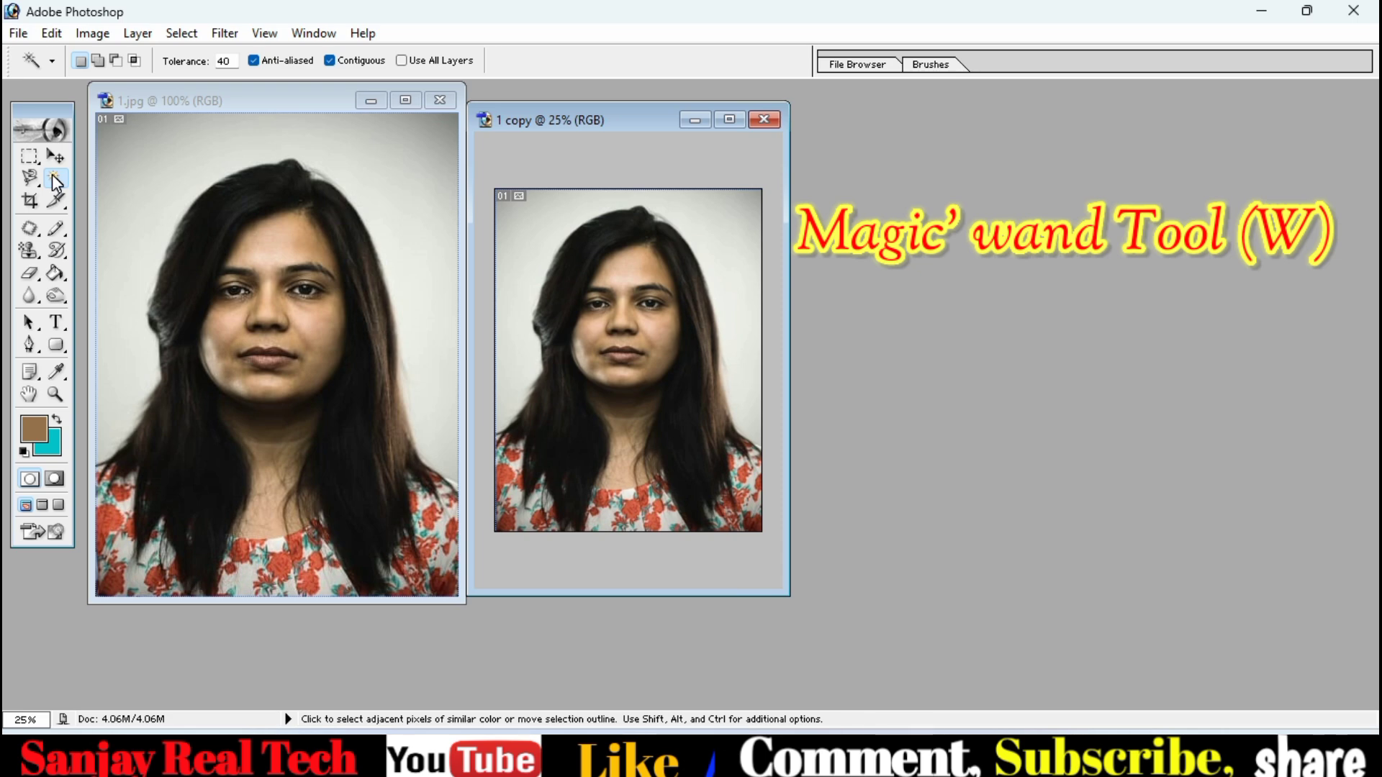
pyautogui.click(520, 224)
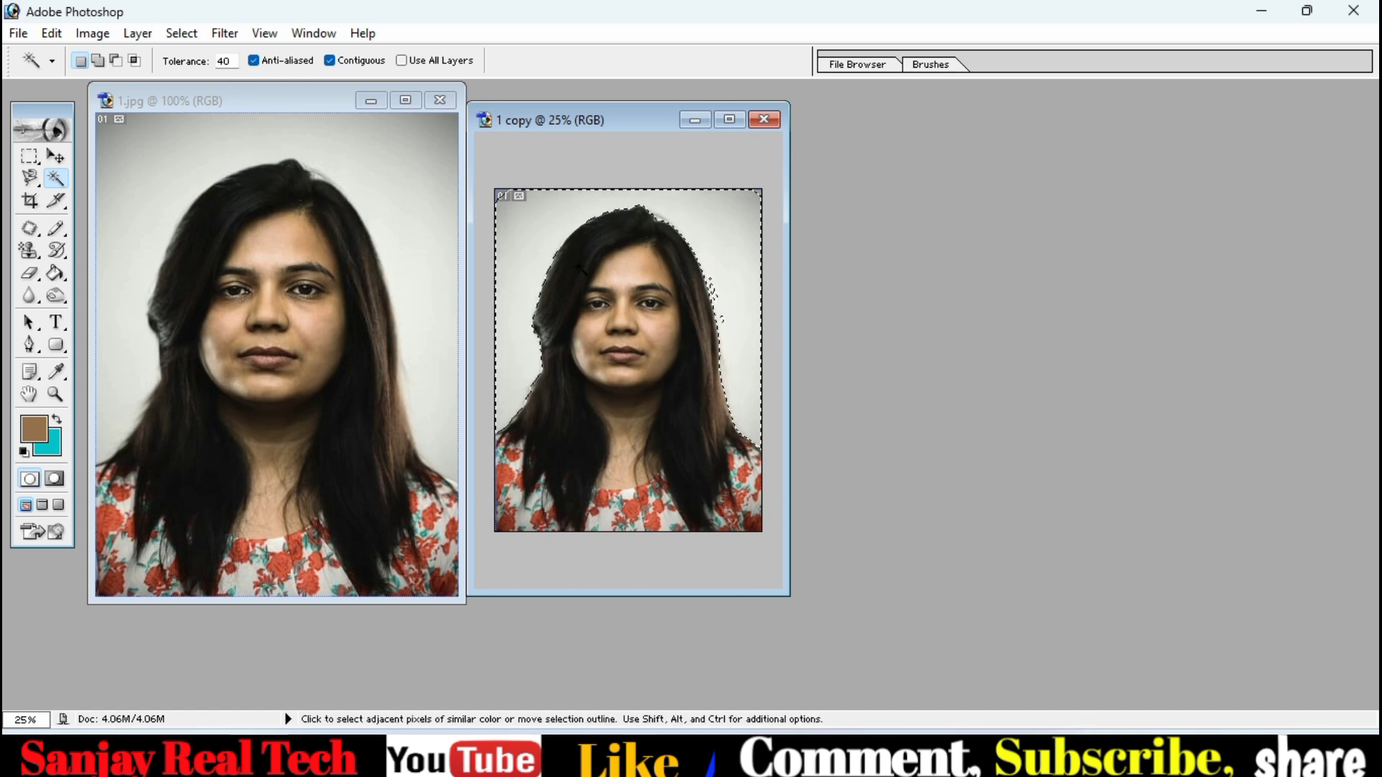
pyautogui.press('Delete')
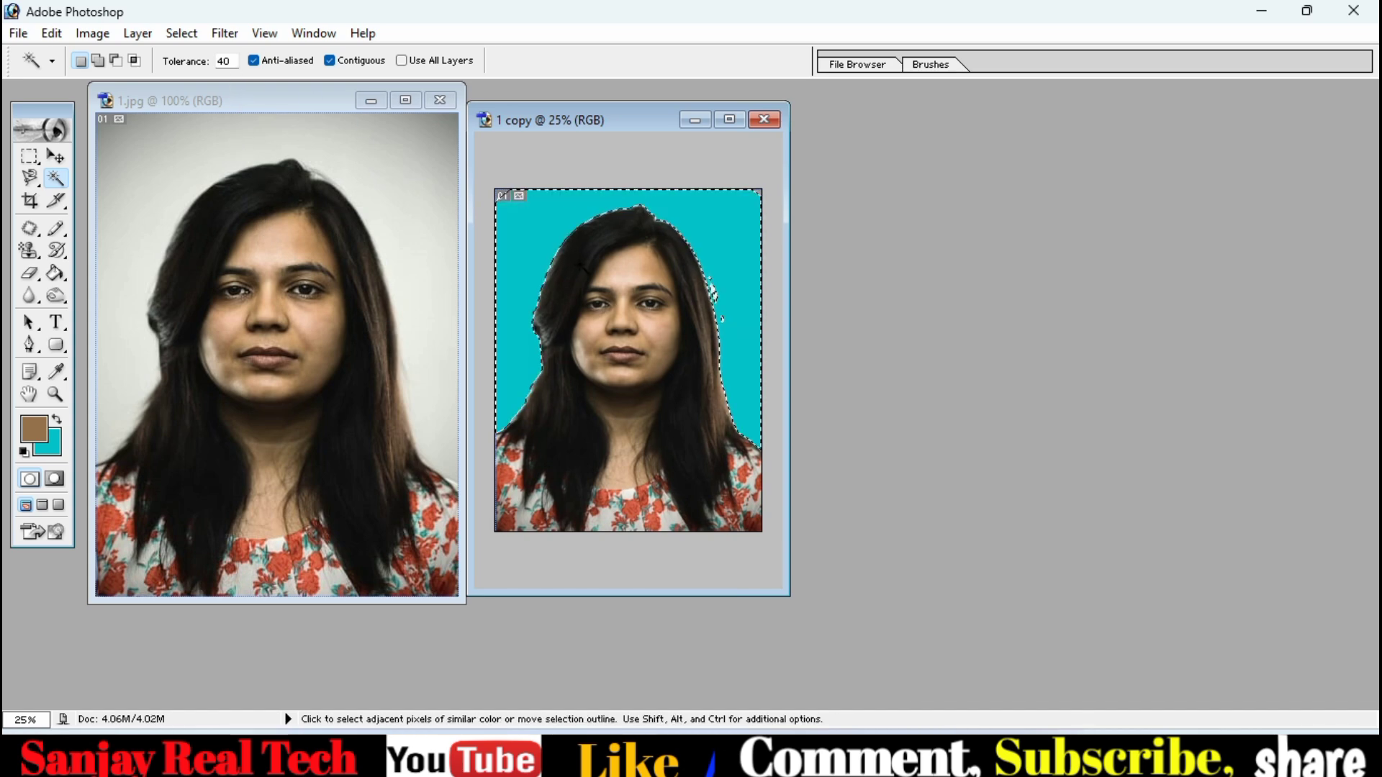
pyautogui.click(729, 226)
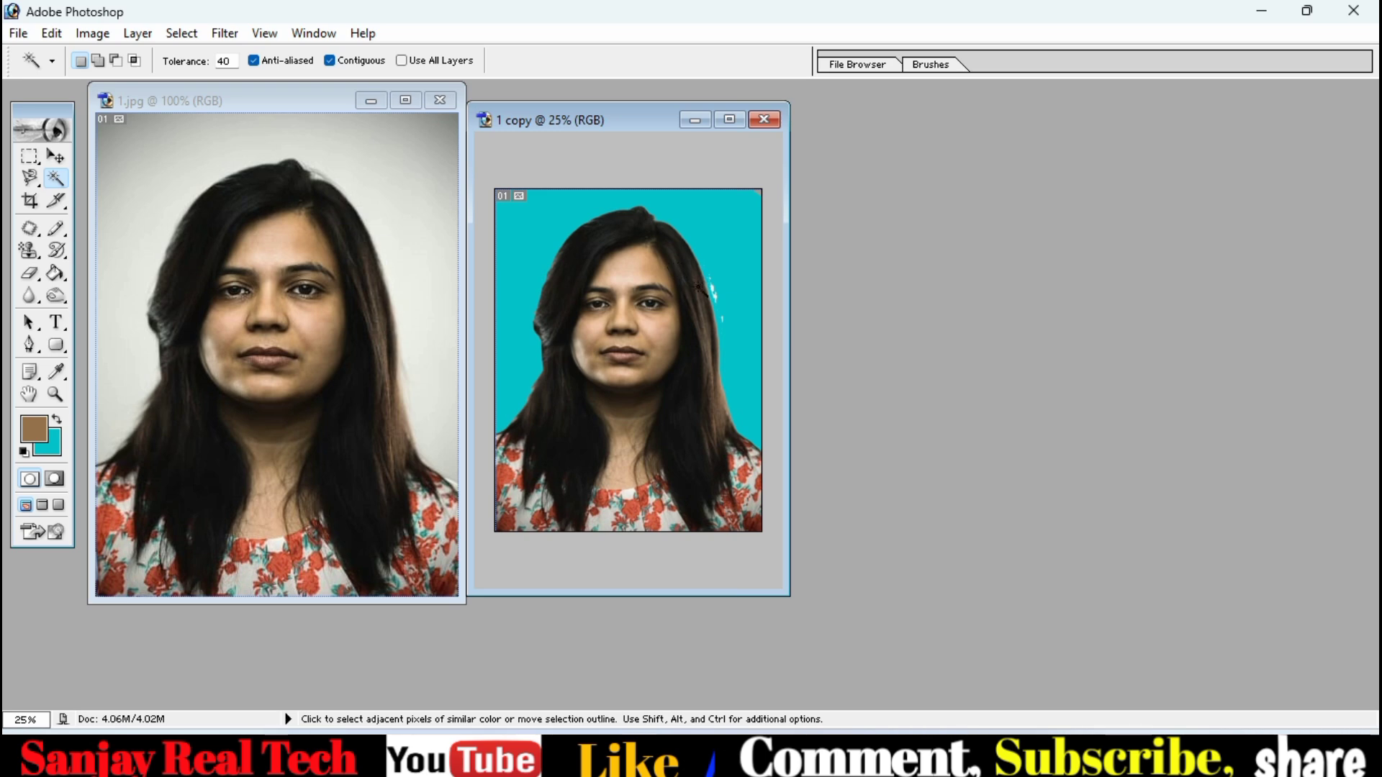
# Step: Select the leftover light patch beside the hair in 1 copy with the Magic Wand, clear it to turquoise, and deselect
pyautogui.click(713, 288)
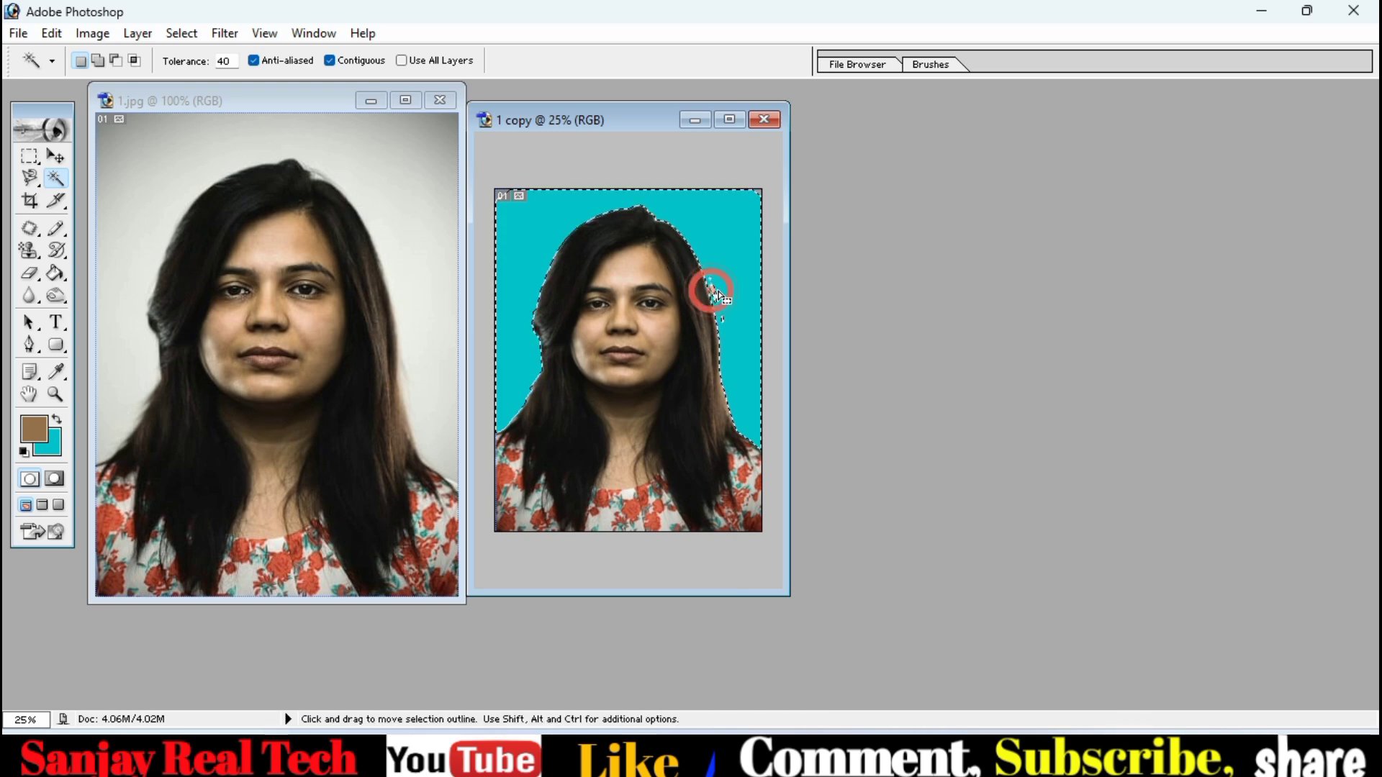
pyautogui.click(719, 291)
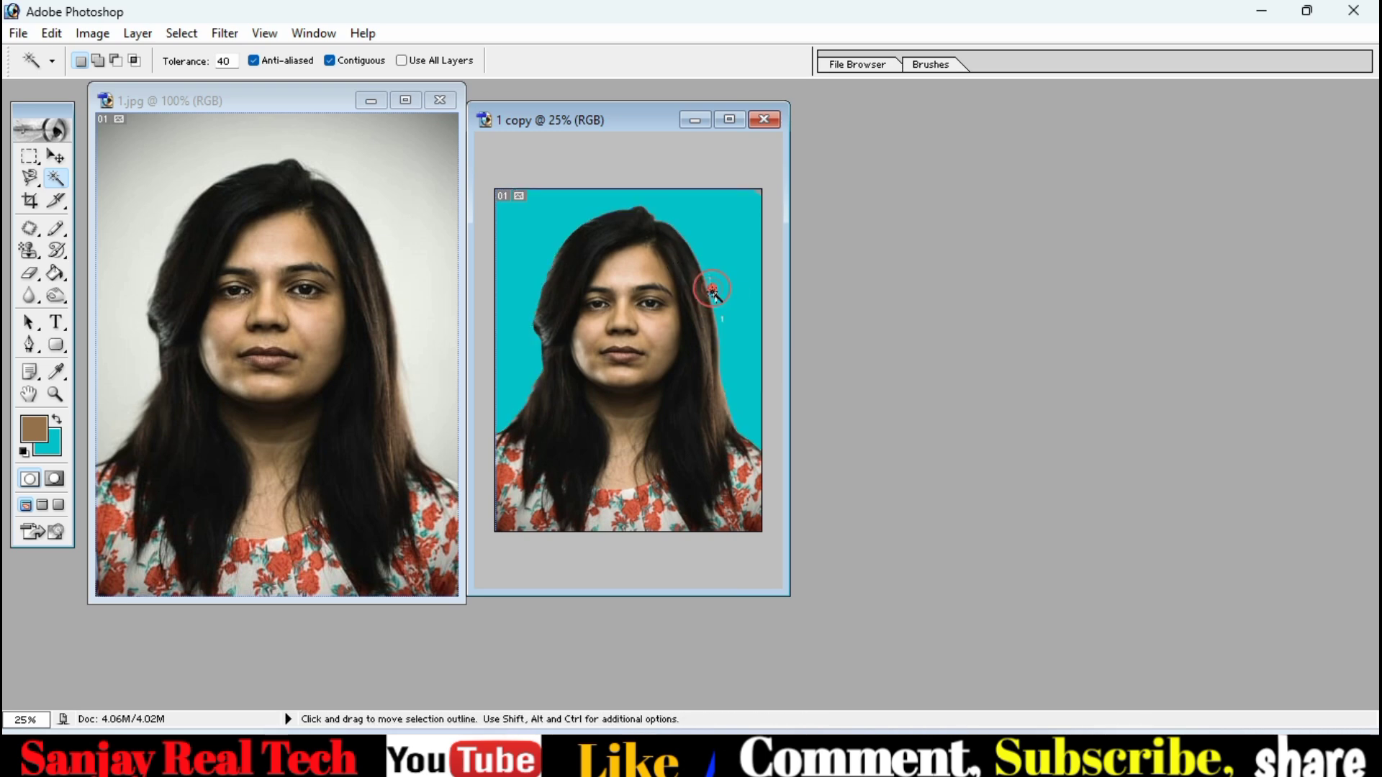
pyautogui.press('Delete')
pyautogui.click(732, 334)
pyautogui.click(733, 331)
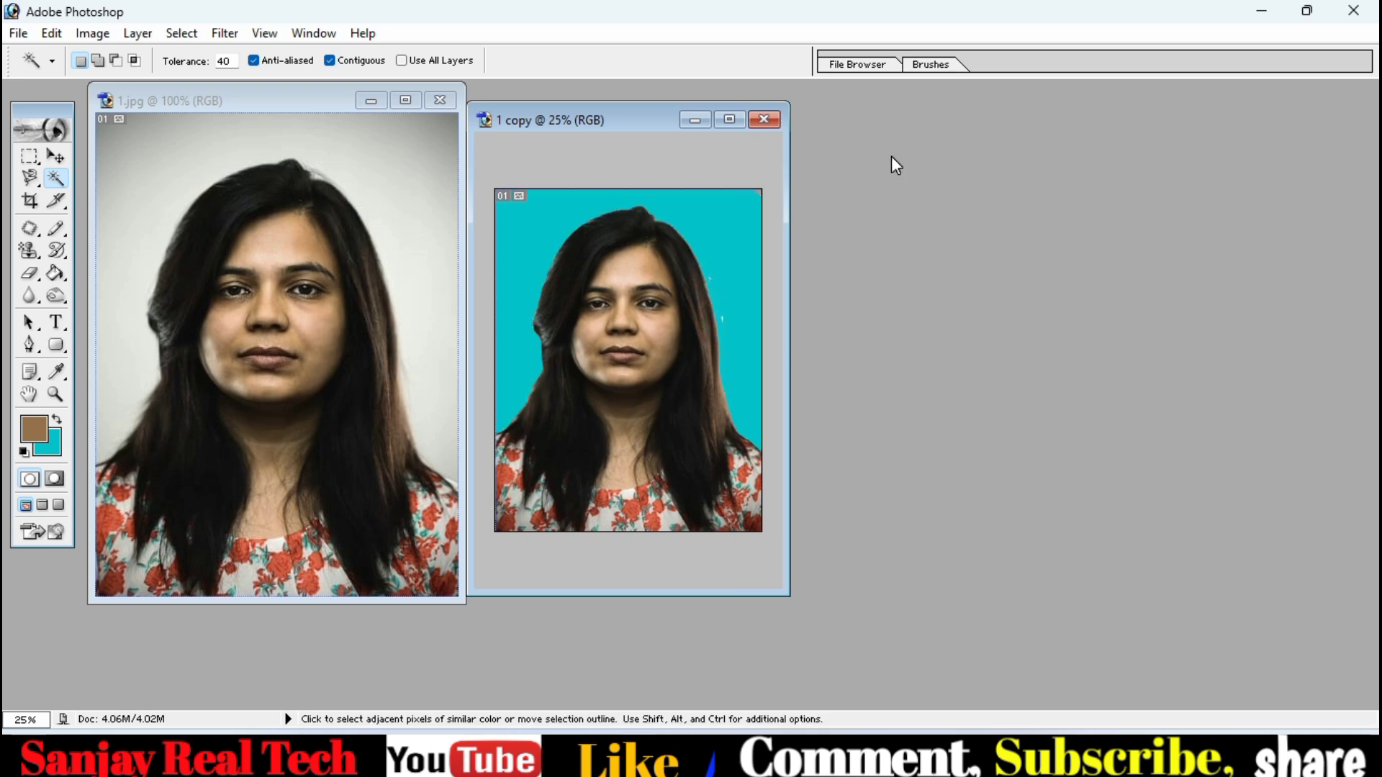
pyautogui.click(708, 201)
pyautogui.click(699, 209)
# Step: Enlarge the view of 1 copy to 33.3% and widen its window so the whole portrait fits
pyautogui.click(55, 156)
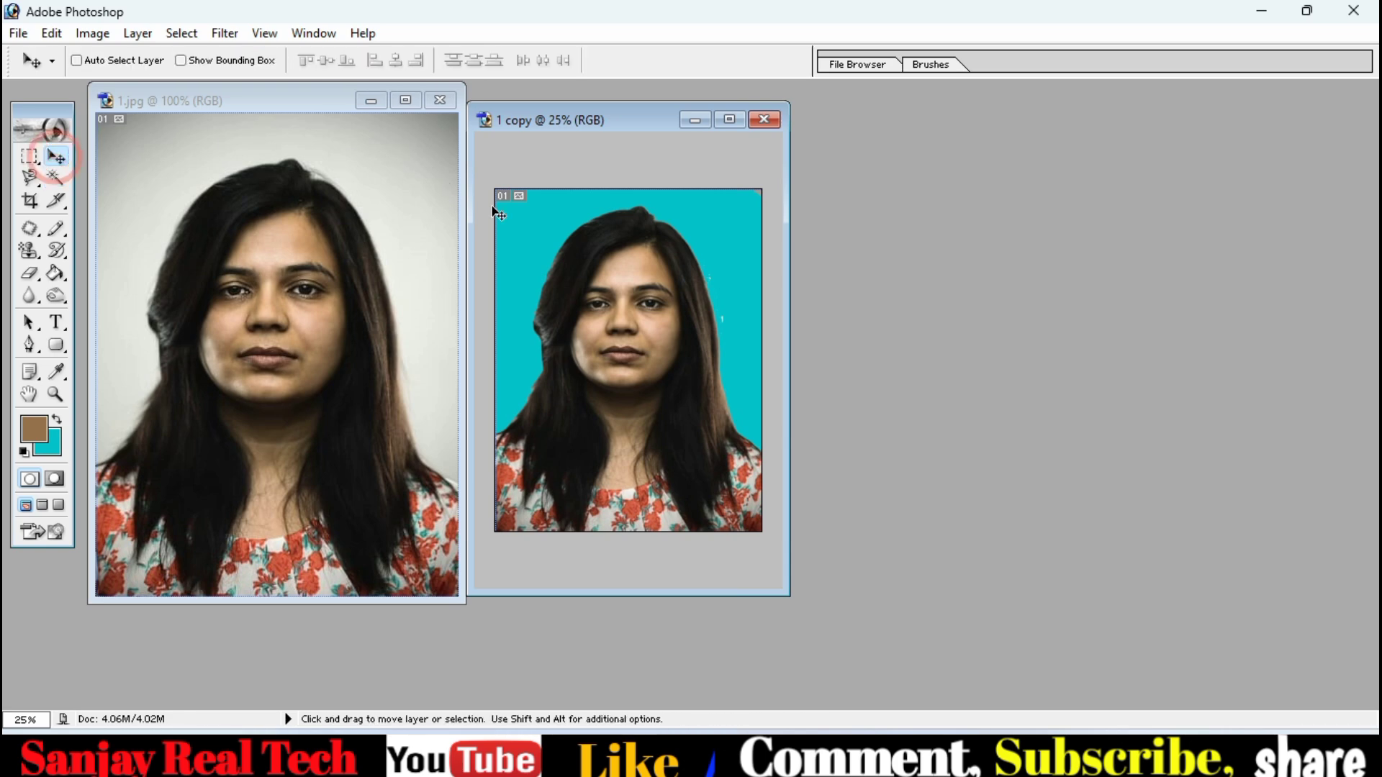
pyautogui.click(549, 225)
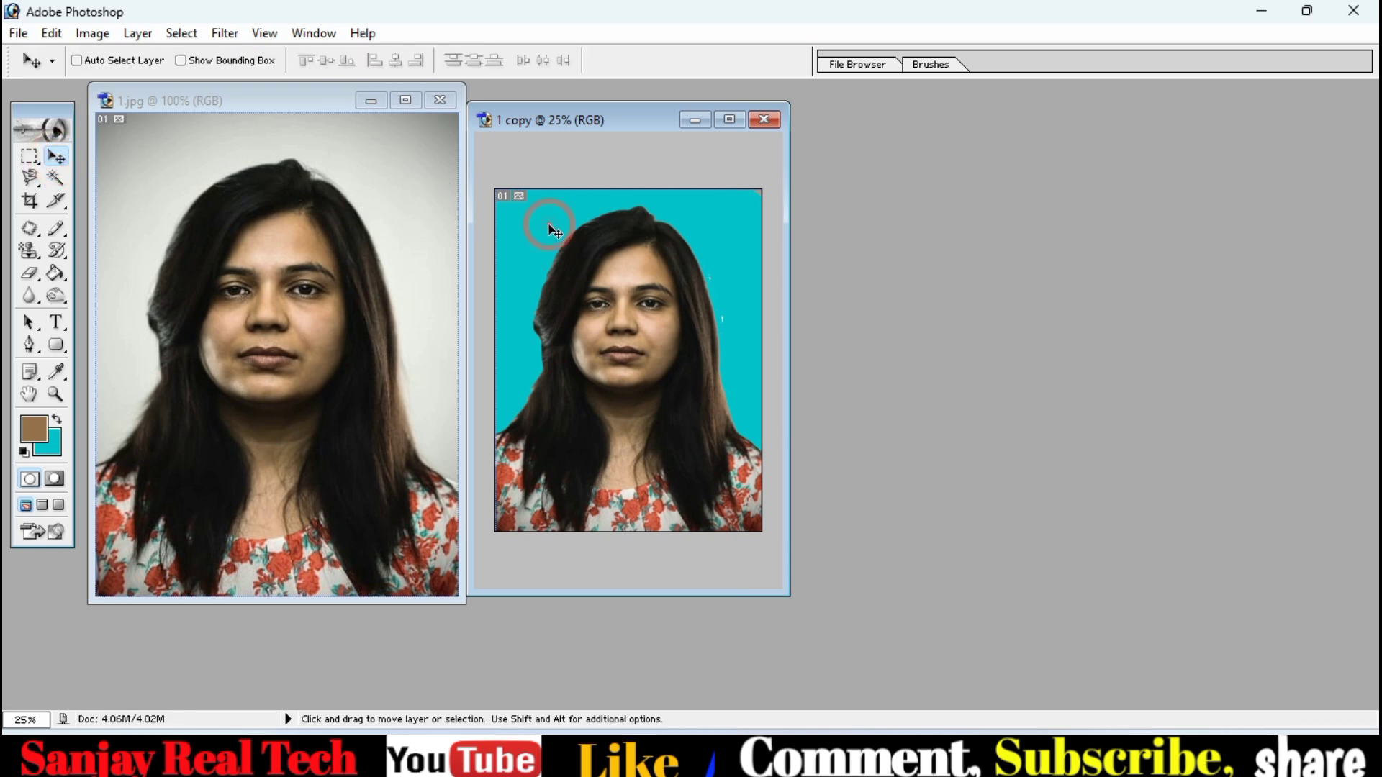
pyautogui.hotkey('ctrl', '+')
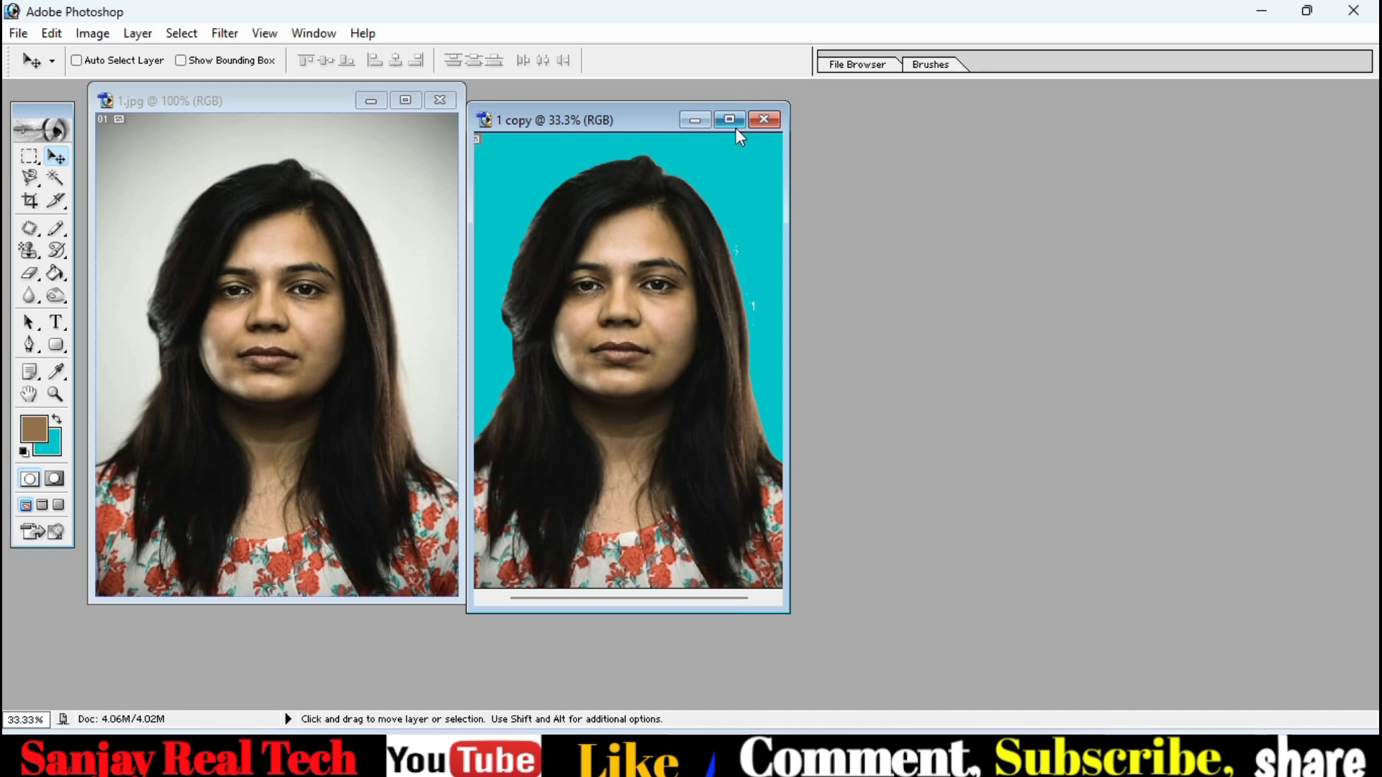
pyautogui.moveTo(781, 103); pyautogui.dragTo(857, 82)
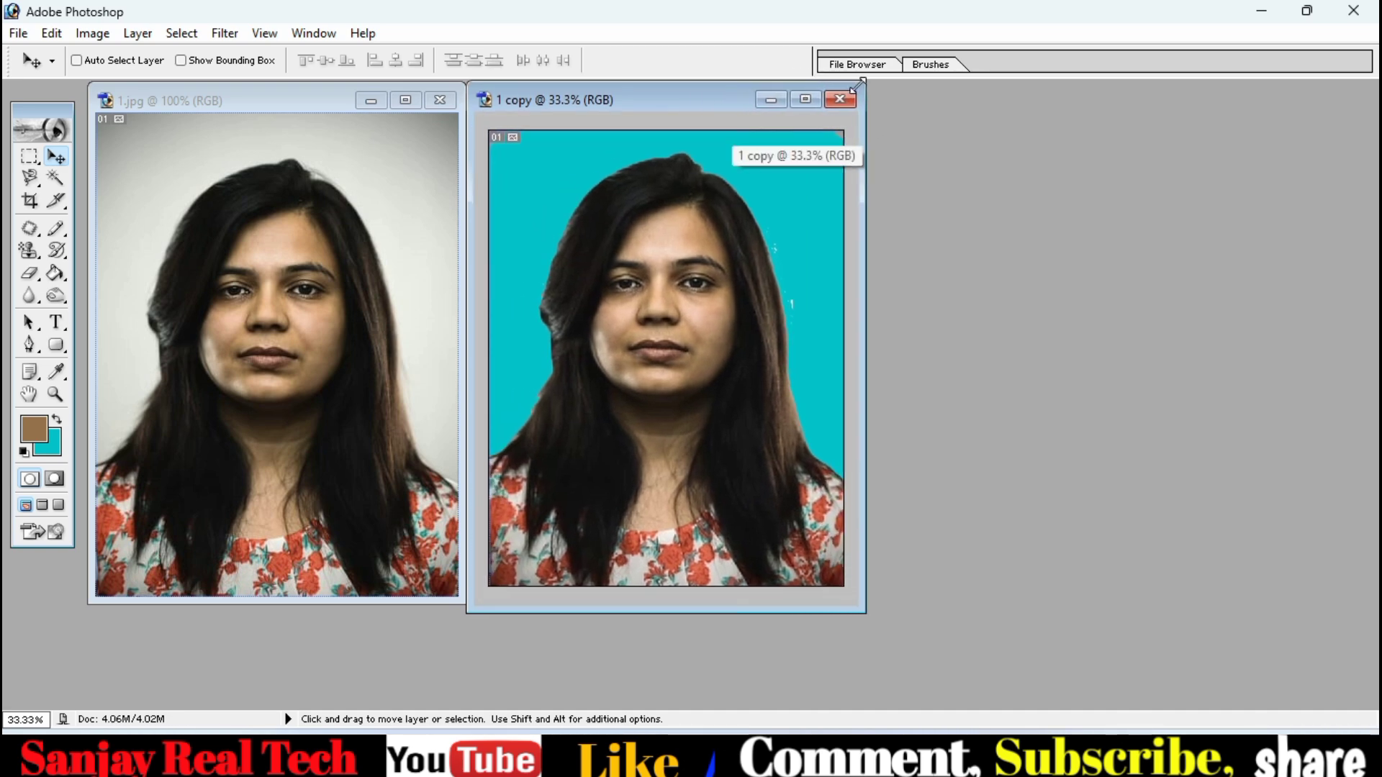
pyautogui.click(522, 255)
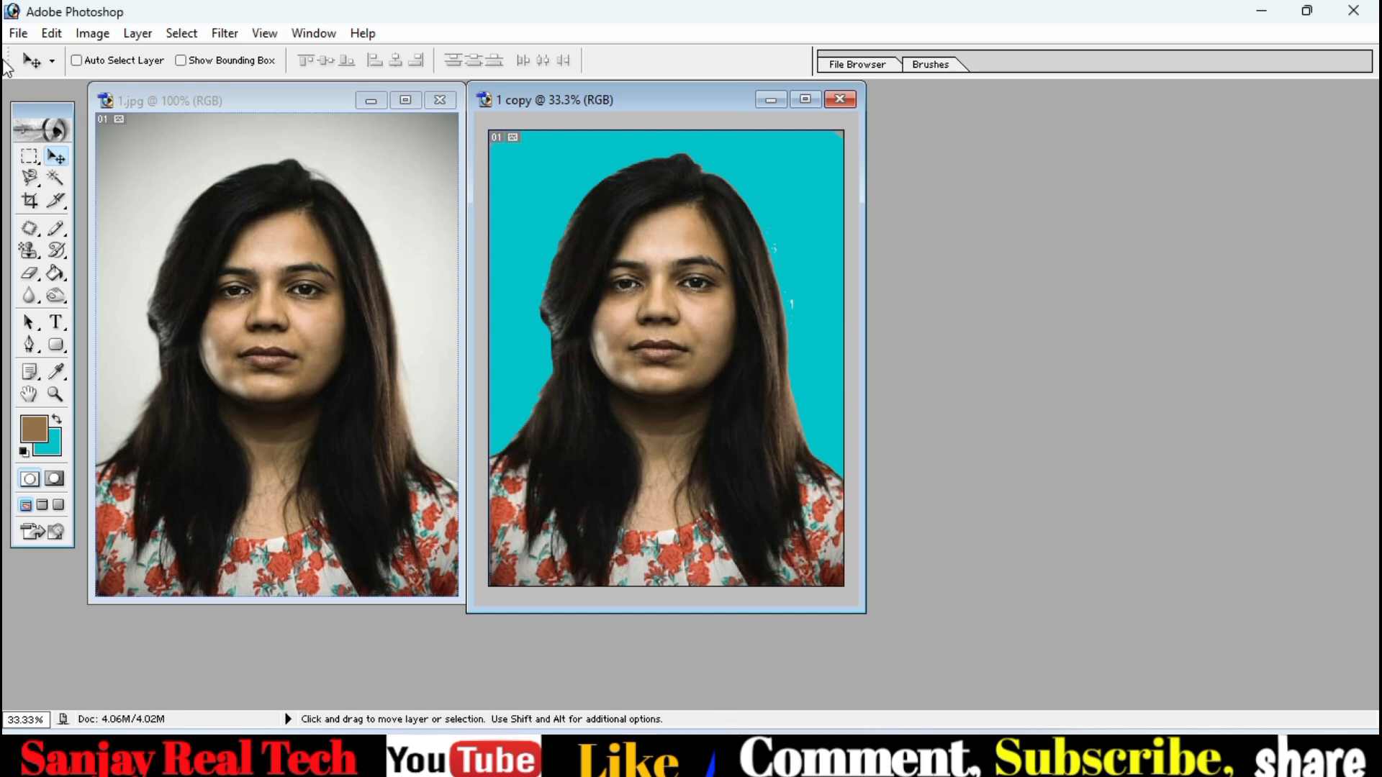
# Step: Select the entire canvas of 1 copy, apply a 2 px bright red Stroke with Outside location, and deselect
pyautogui.click(50, 39)
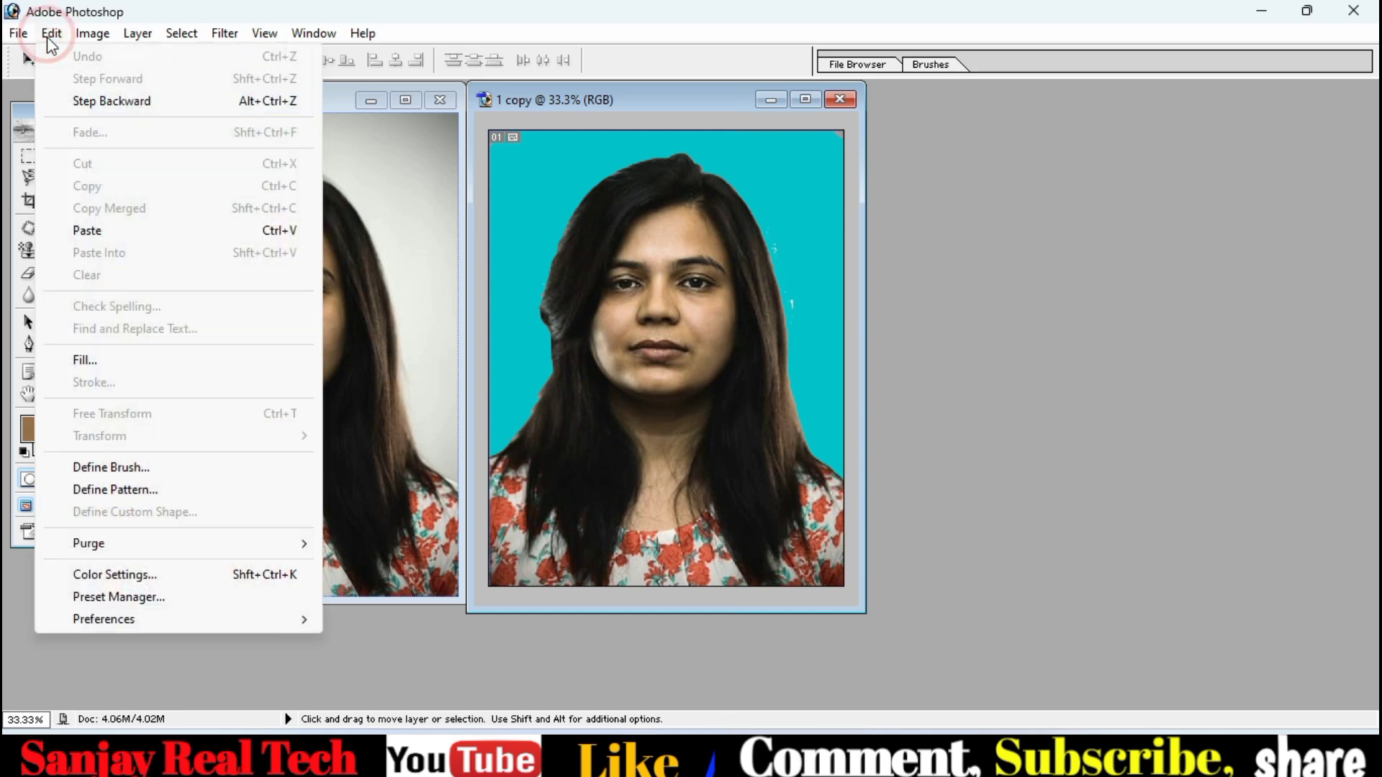
pyautogui.click(685, 292)
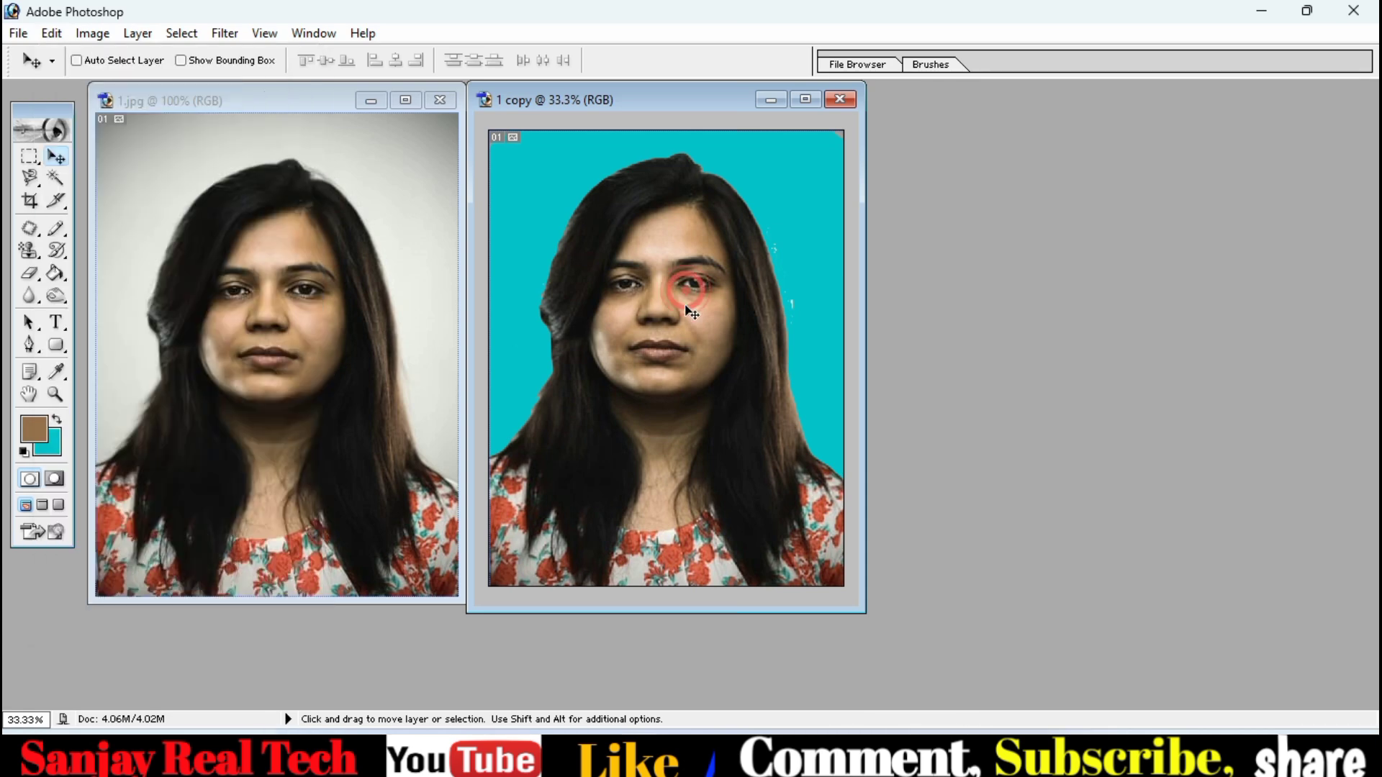
pyautogui.hotkey('ctrl', 'a')
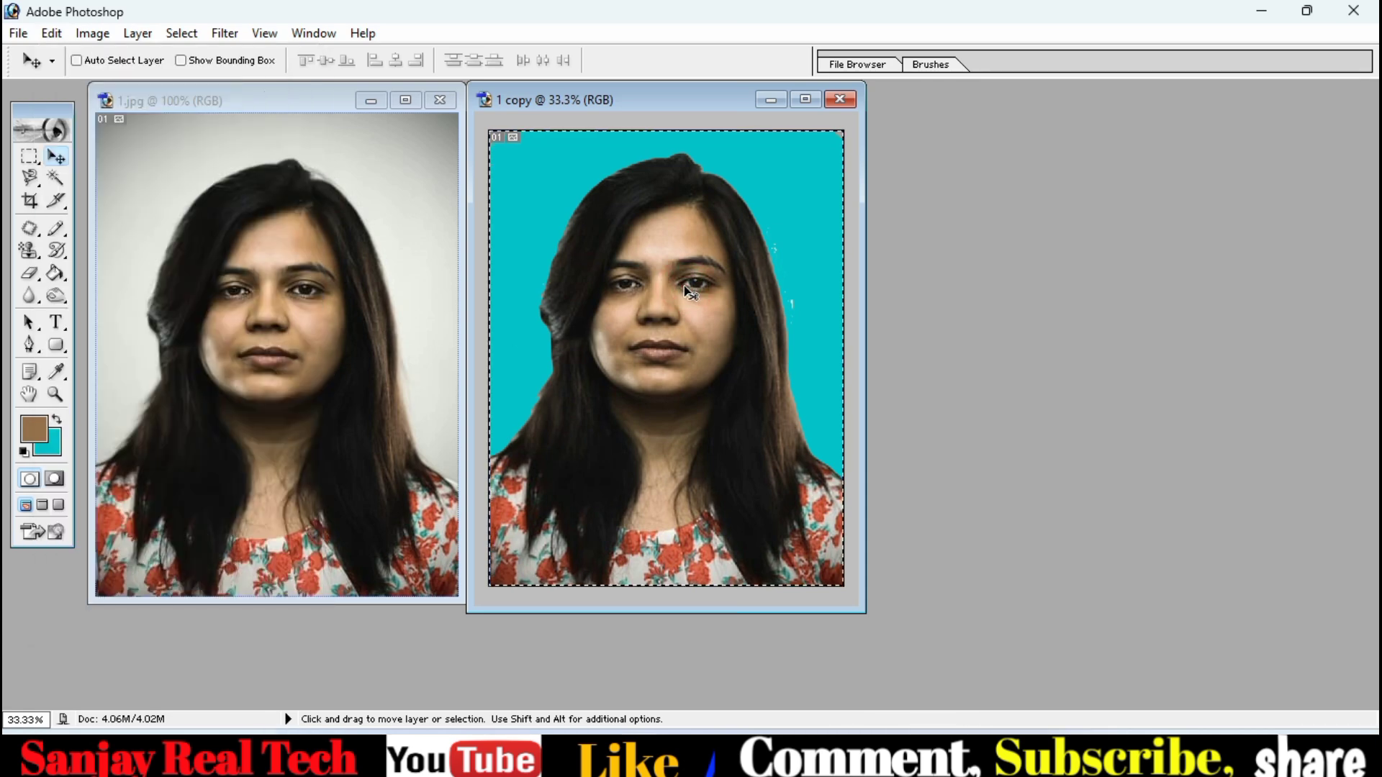
pyautogui.click(51, 33)
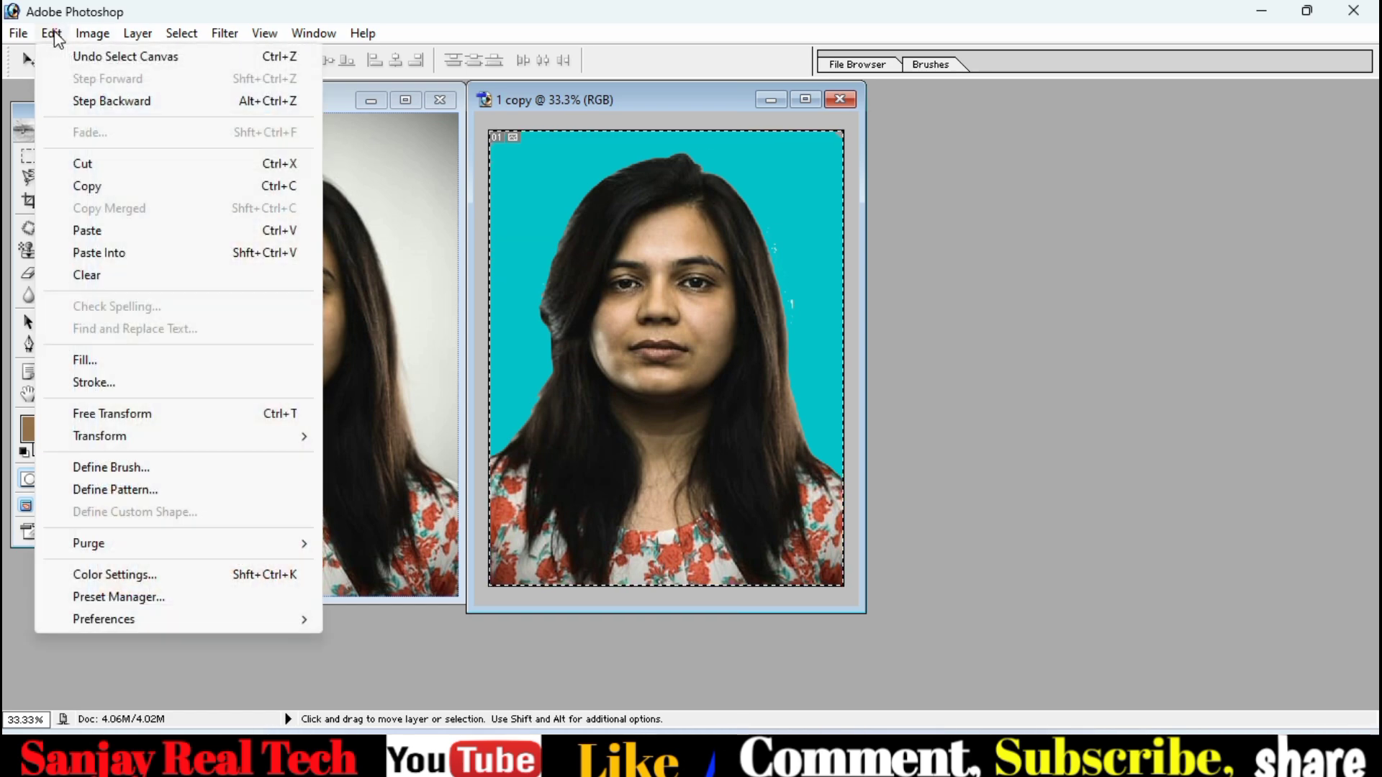
pyautogui.click(94, 383)
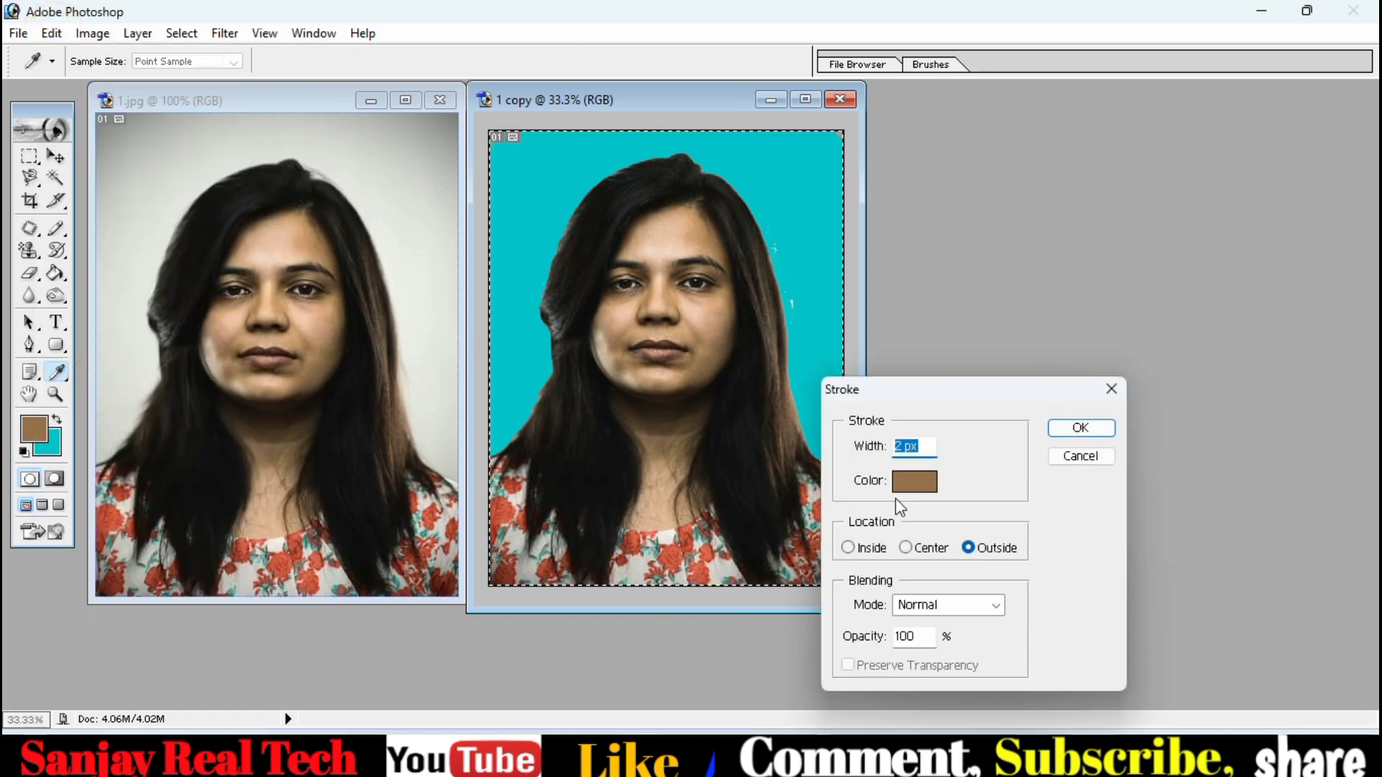
pyautogui.click(909, 484)
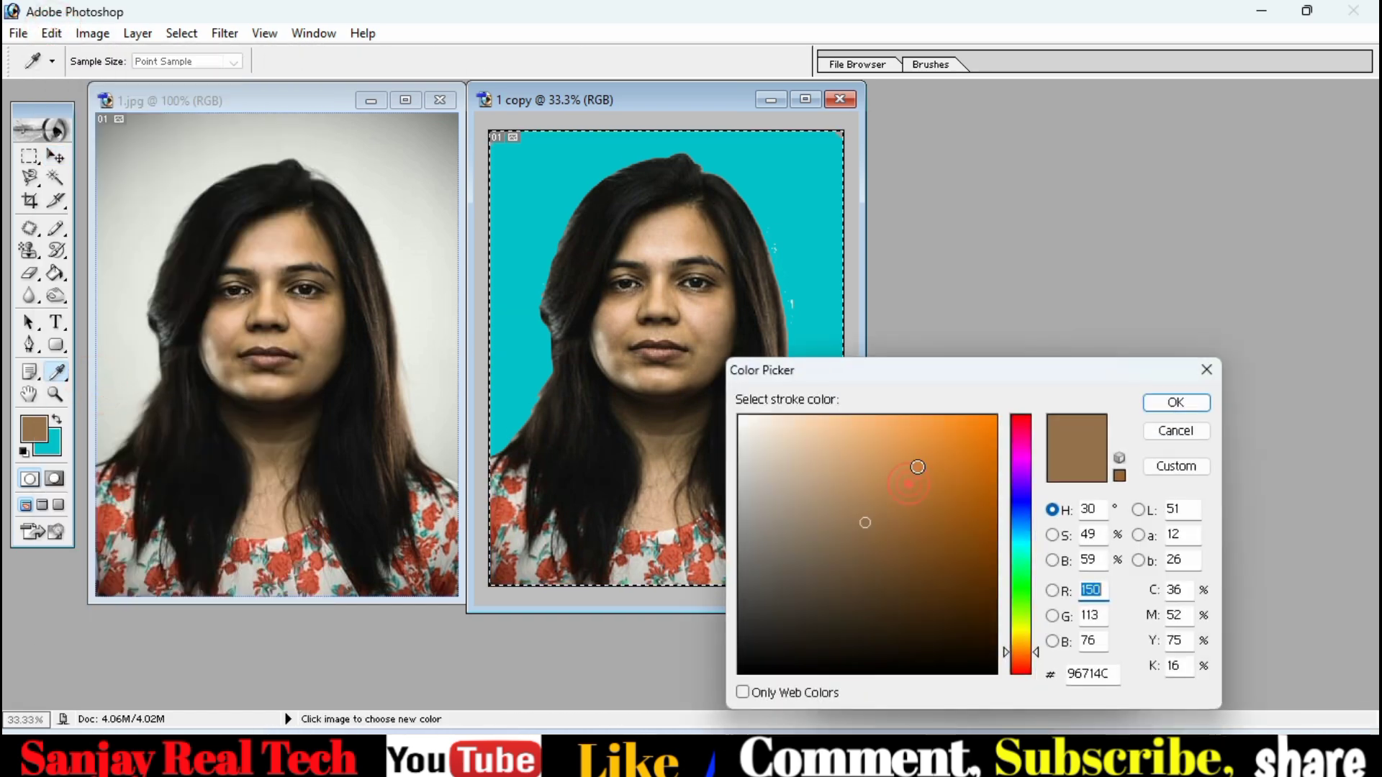
pyautogui.click(1018, 415)
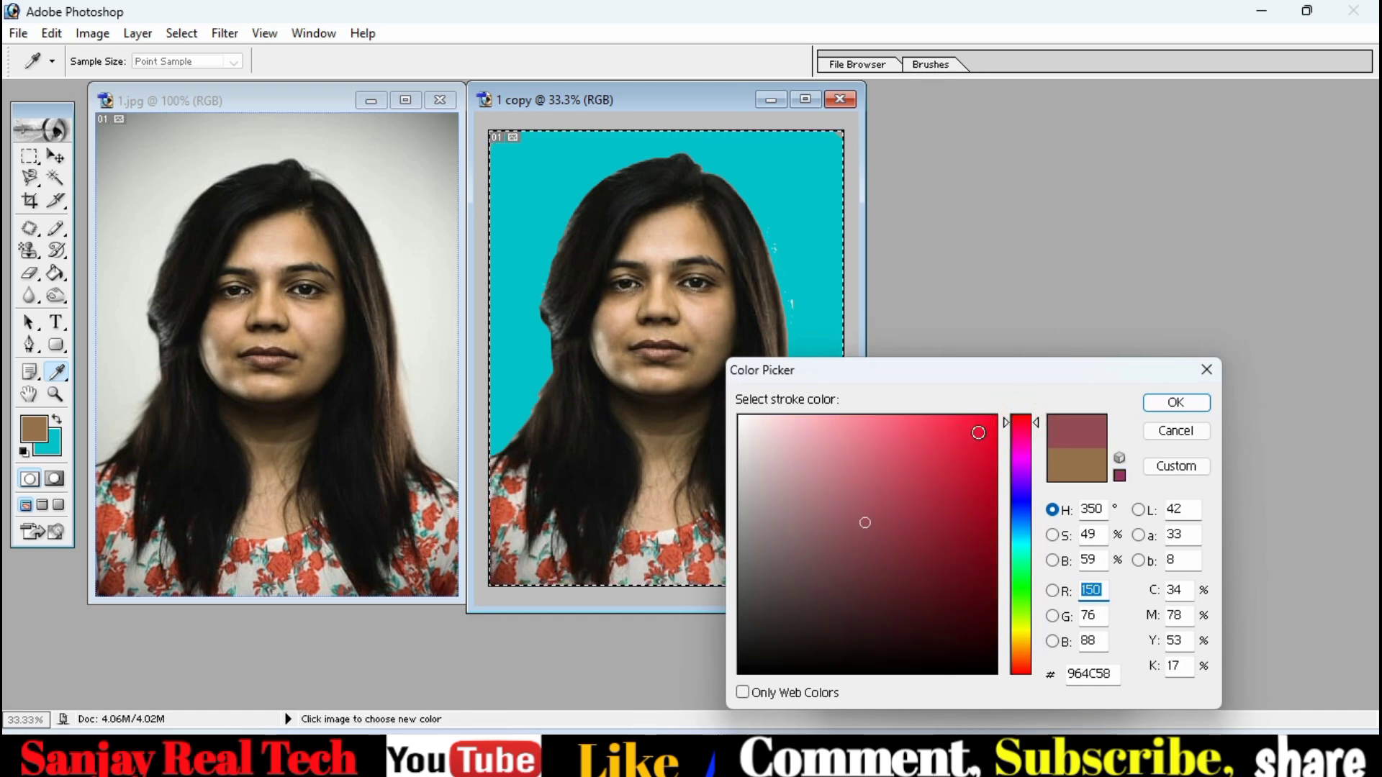
pyautogui.click(986, 424)
pyautogui.click(1176, 403)
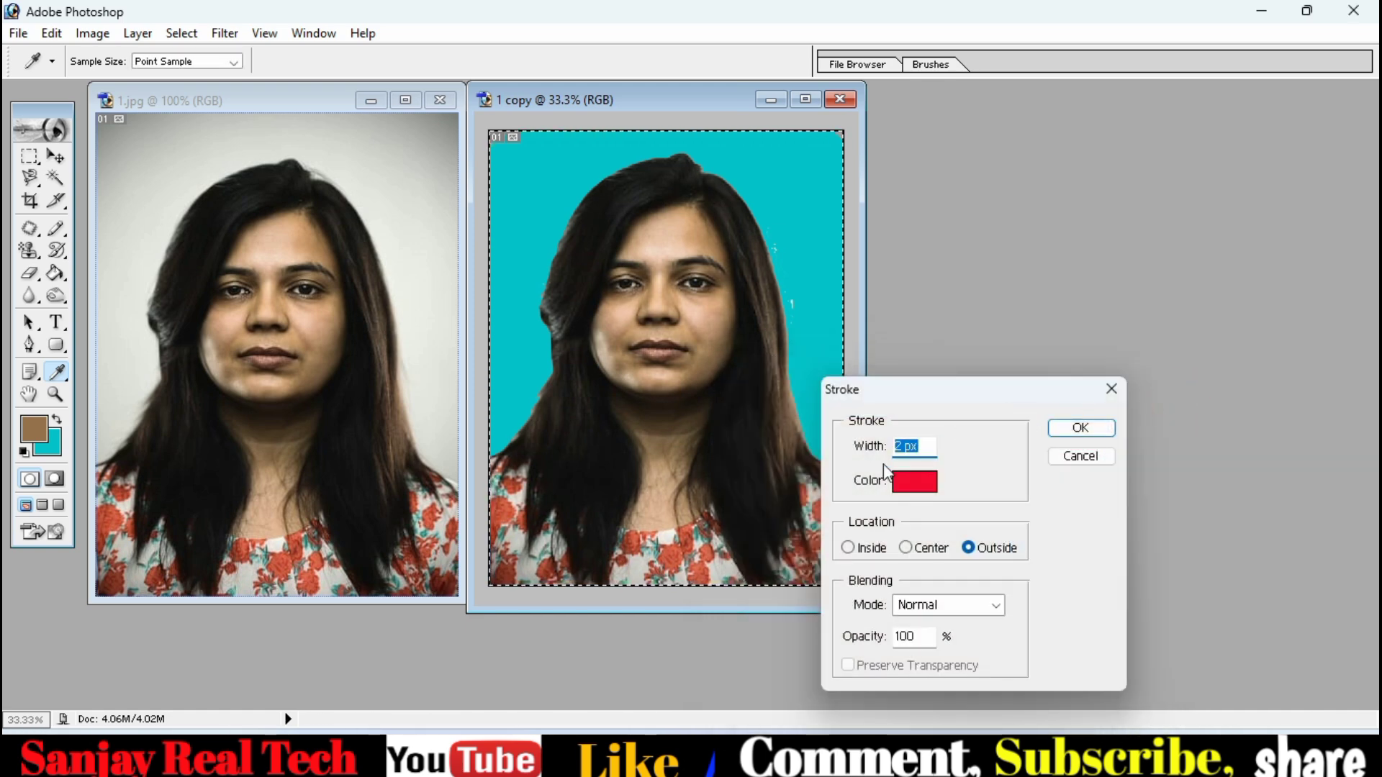
pyautogui.click(1078, 430)
pyautogui.press('v')
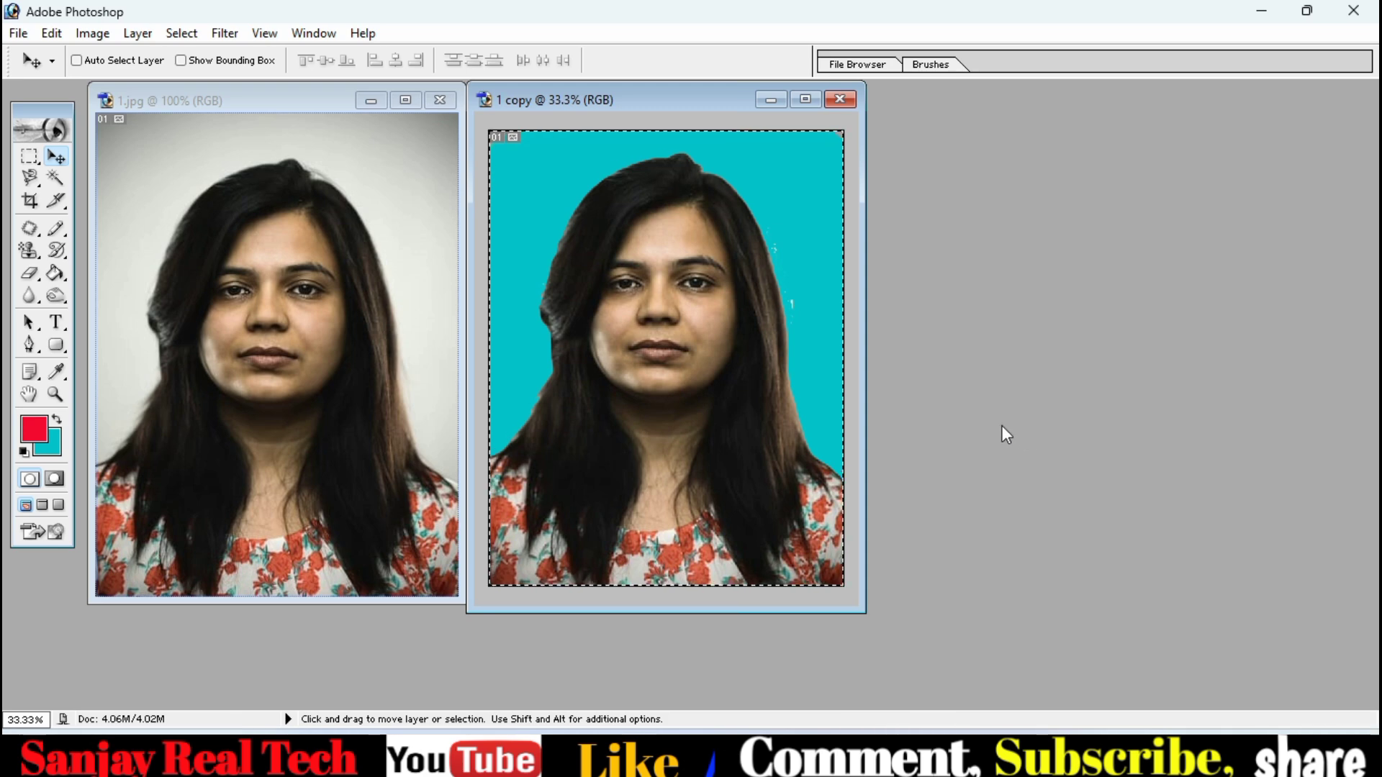
pyautogui.hotkey('ctrl', 'd')
pyautogui.click(1047, 352)
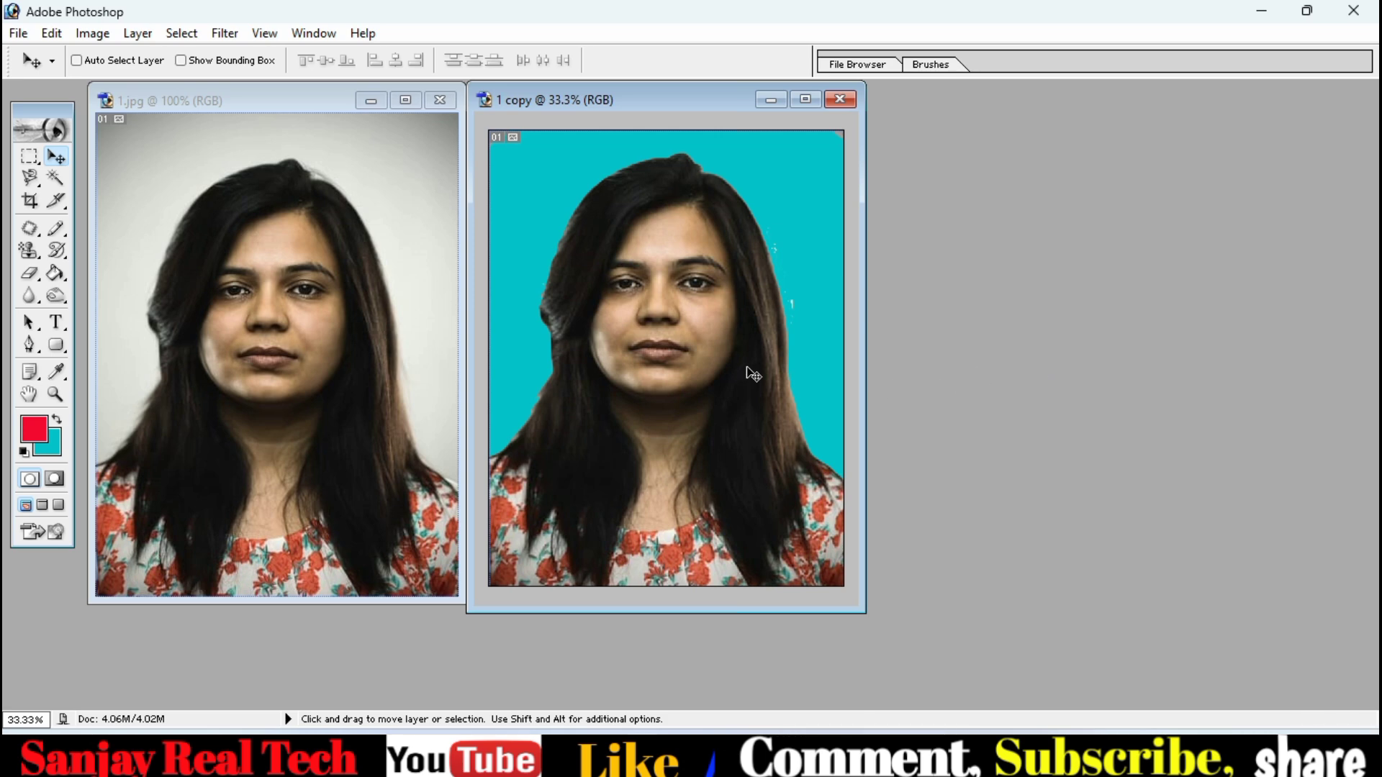
# Step: Create a white RGB document with the 4 x 6 inch preset at 300 pixels/inch and place its window beside 1 copy
pyautogui.click(19, 33)
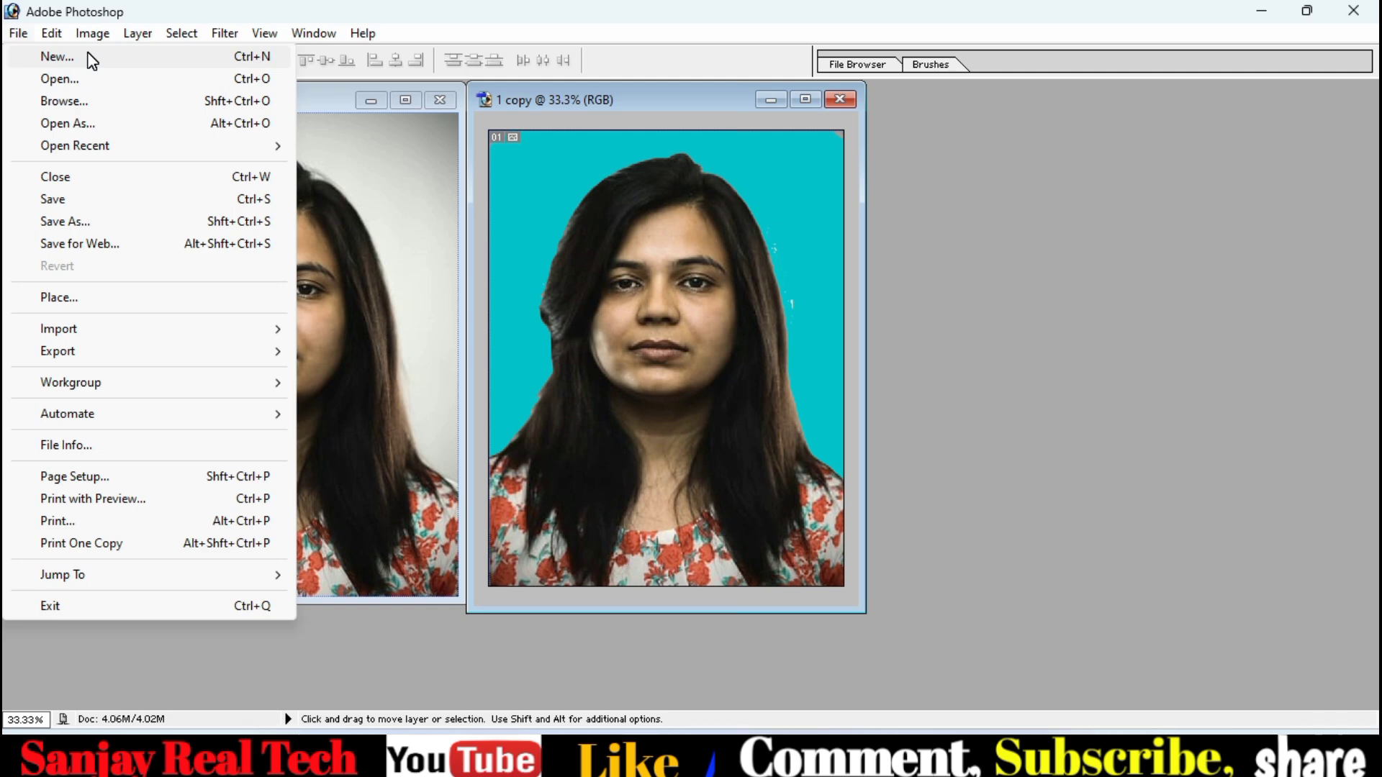
pyautogui.click(92, 61)
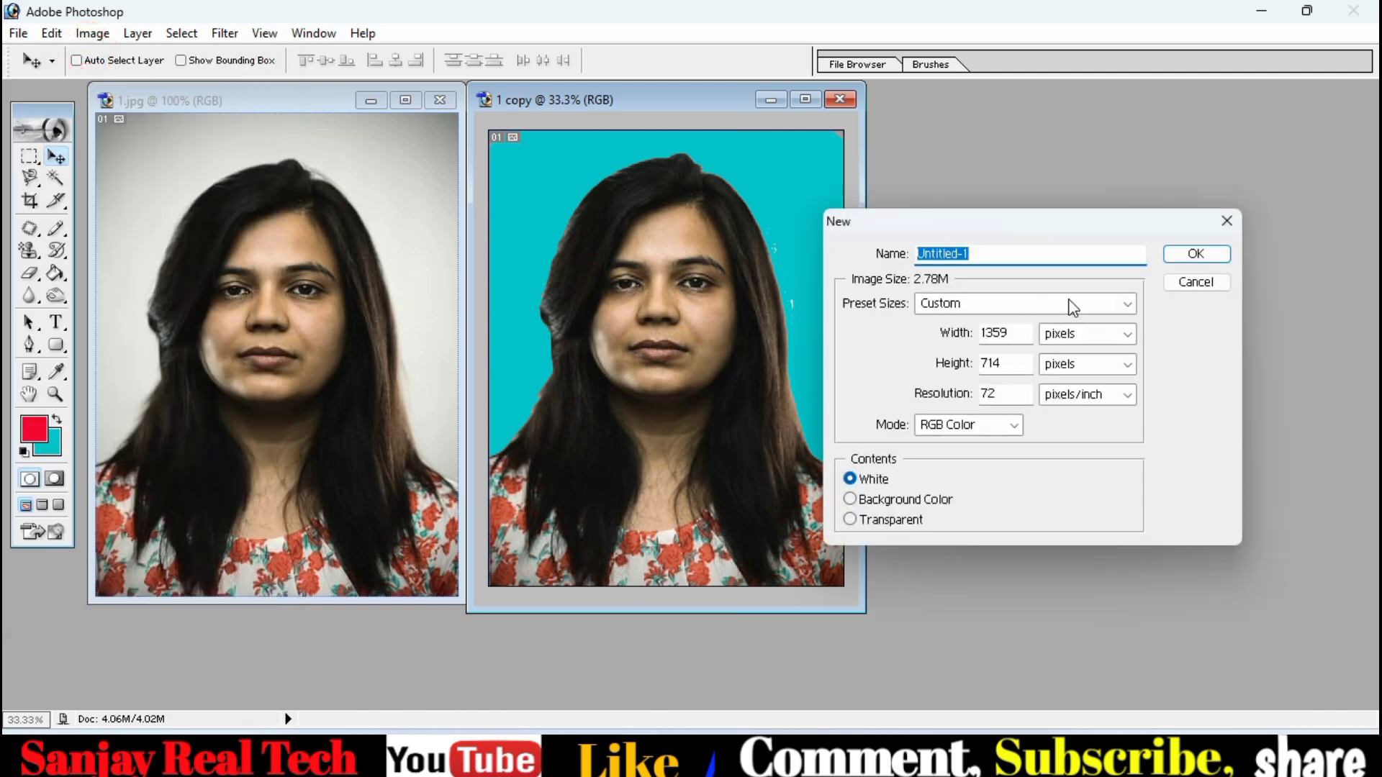
pyautogui.click(1056, 297)
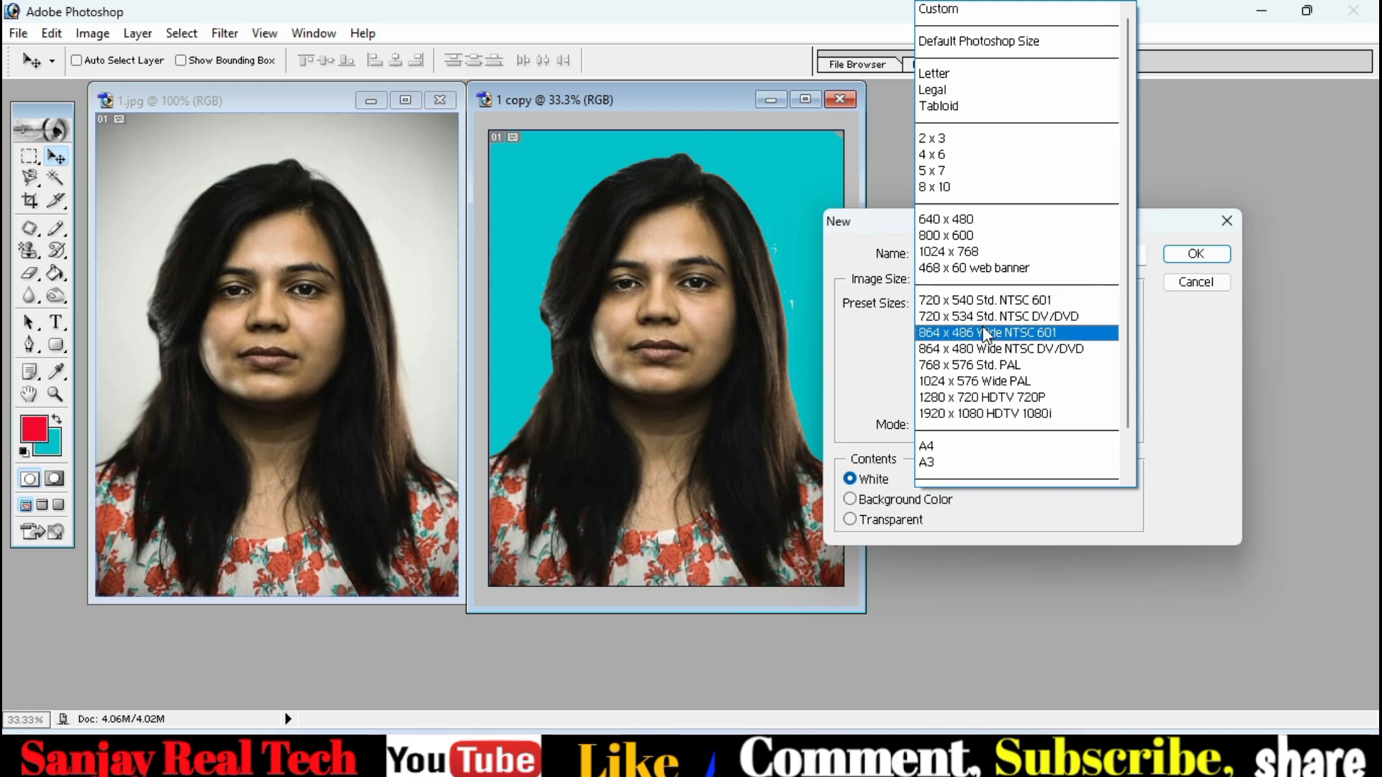
pyautogui.click(957, 163)
pyautogui.click(1189, 255)
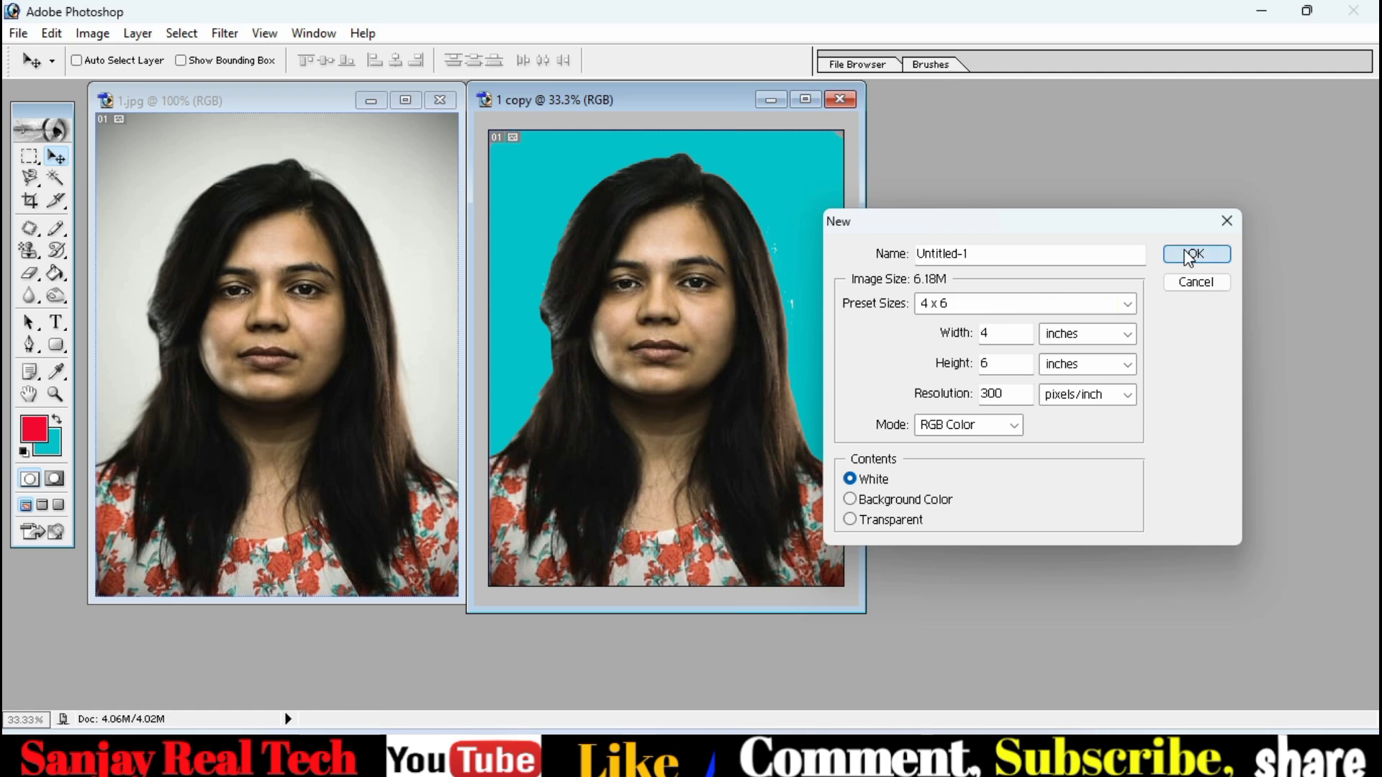
pyautogui.moveTo(250, 126); pyautogui.dragTo(1048, 158)
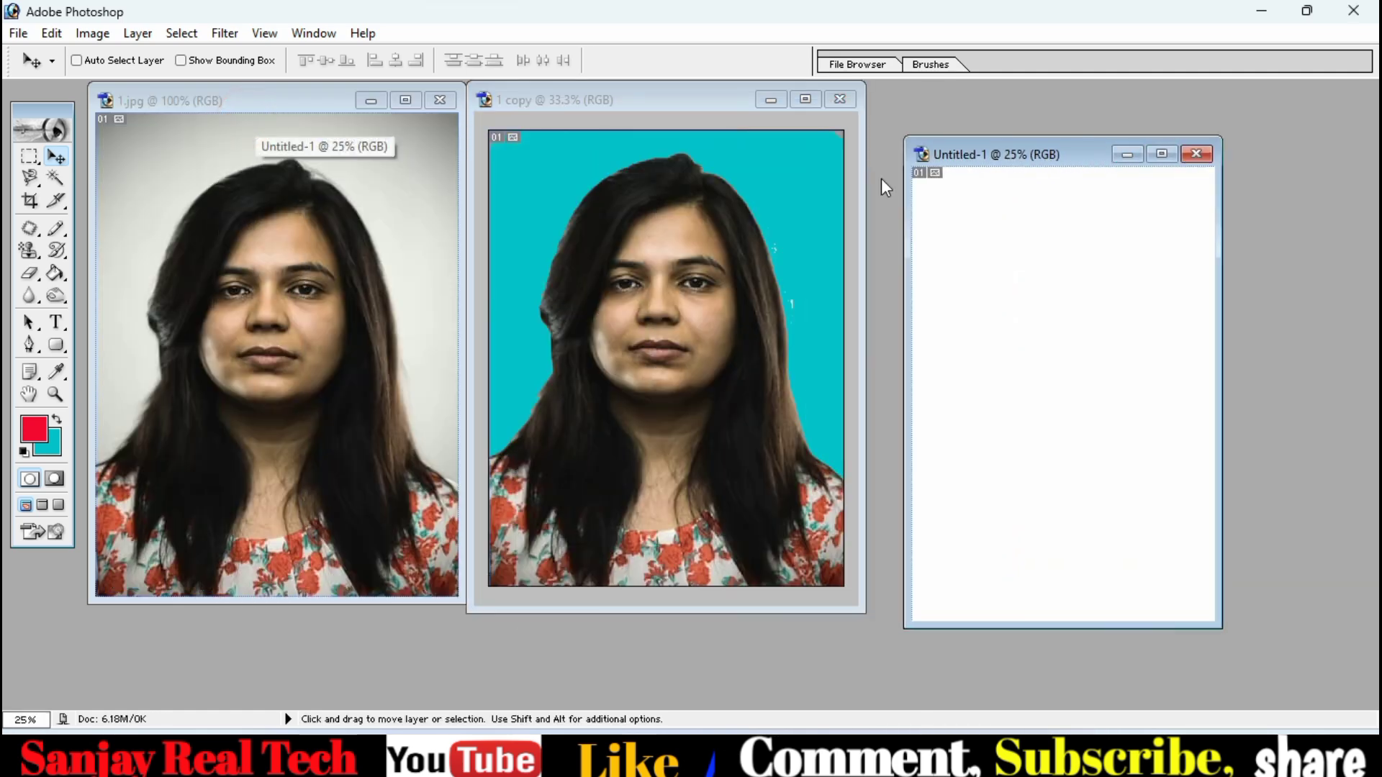
# Step: Copy the turquoise portrait from 1 copy onto the new sheet, maximize the sheet's window, and center the portrait horizontally
pyautogui.click(62, 162)
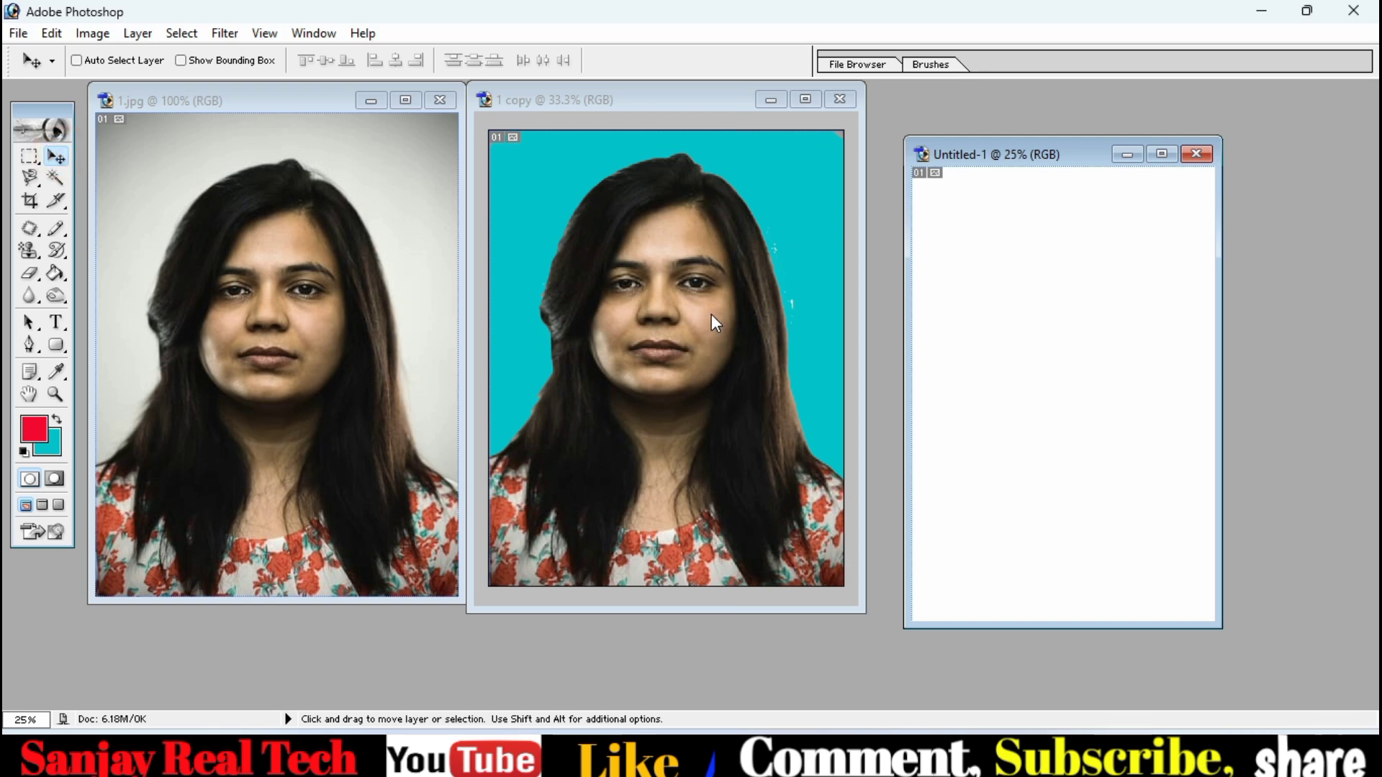
pyautogui.click(624, 330)
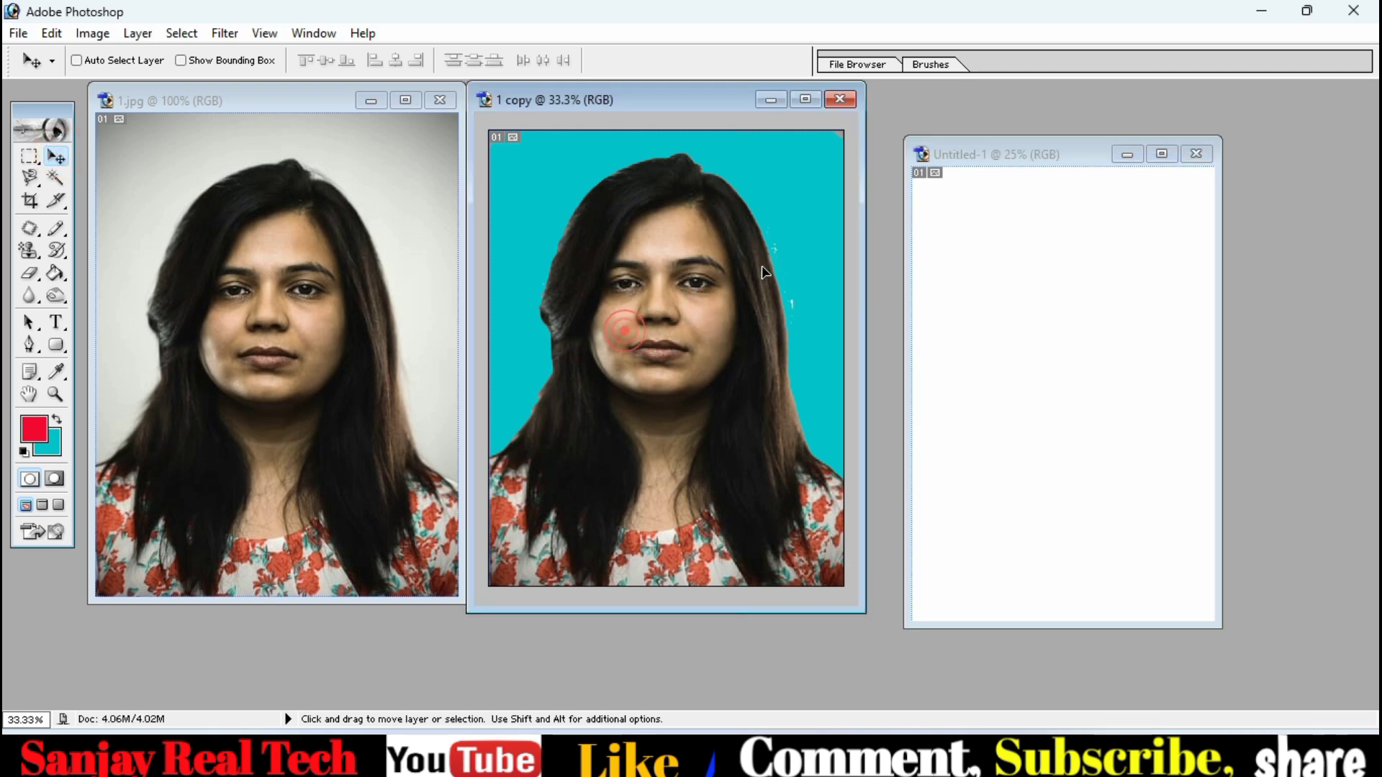
pyautogui.moveTo(763, 266); pyautogui.dragTo(947, 241)
pyautogui.moveTo(1031, 270); pyautogui.dragTo(1049, 291)
pyautogui.moveTo(1022, 339); pyautogui.dragTo(1051, 349)
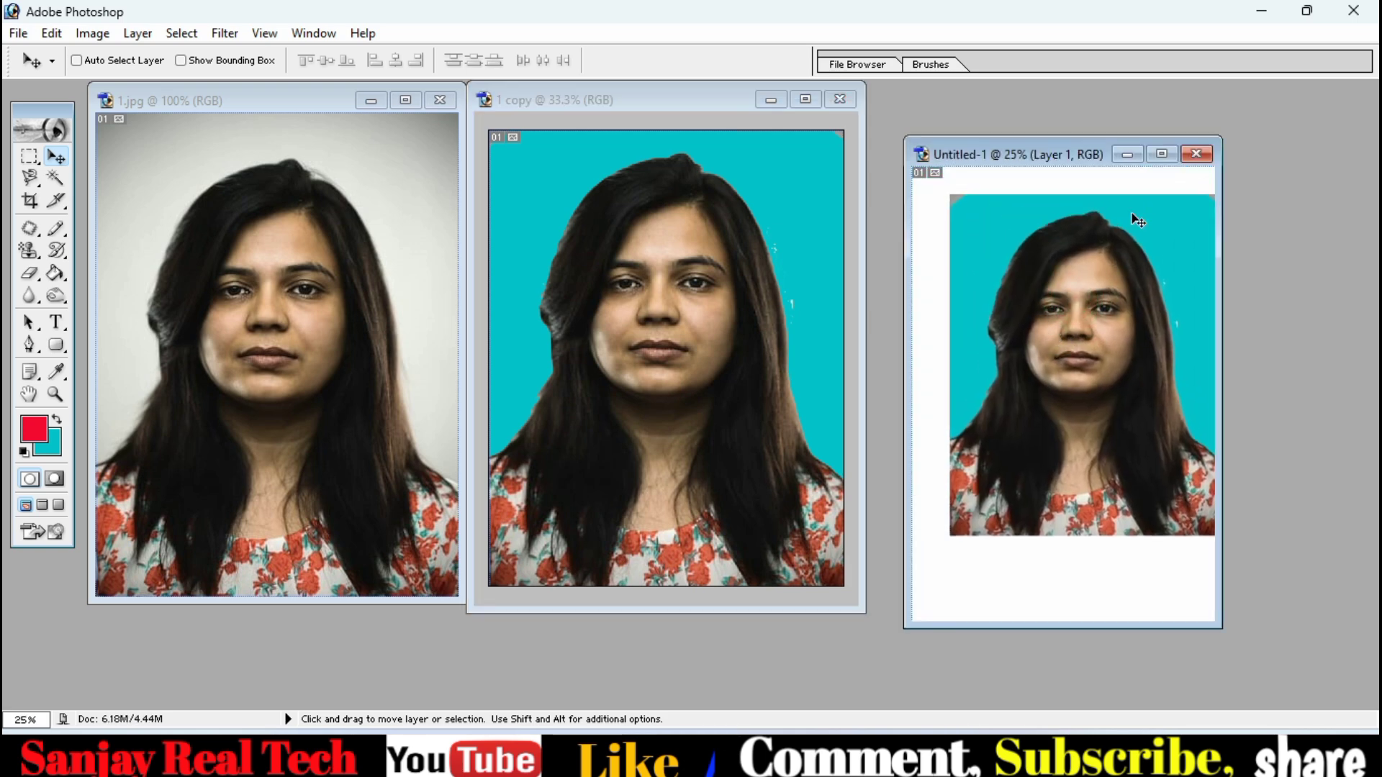
pyautogui.click(1161, 154)
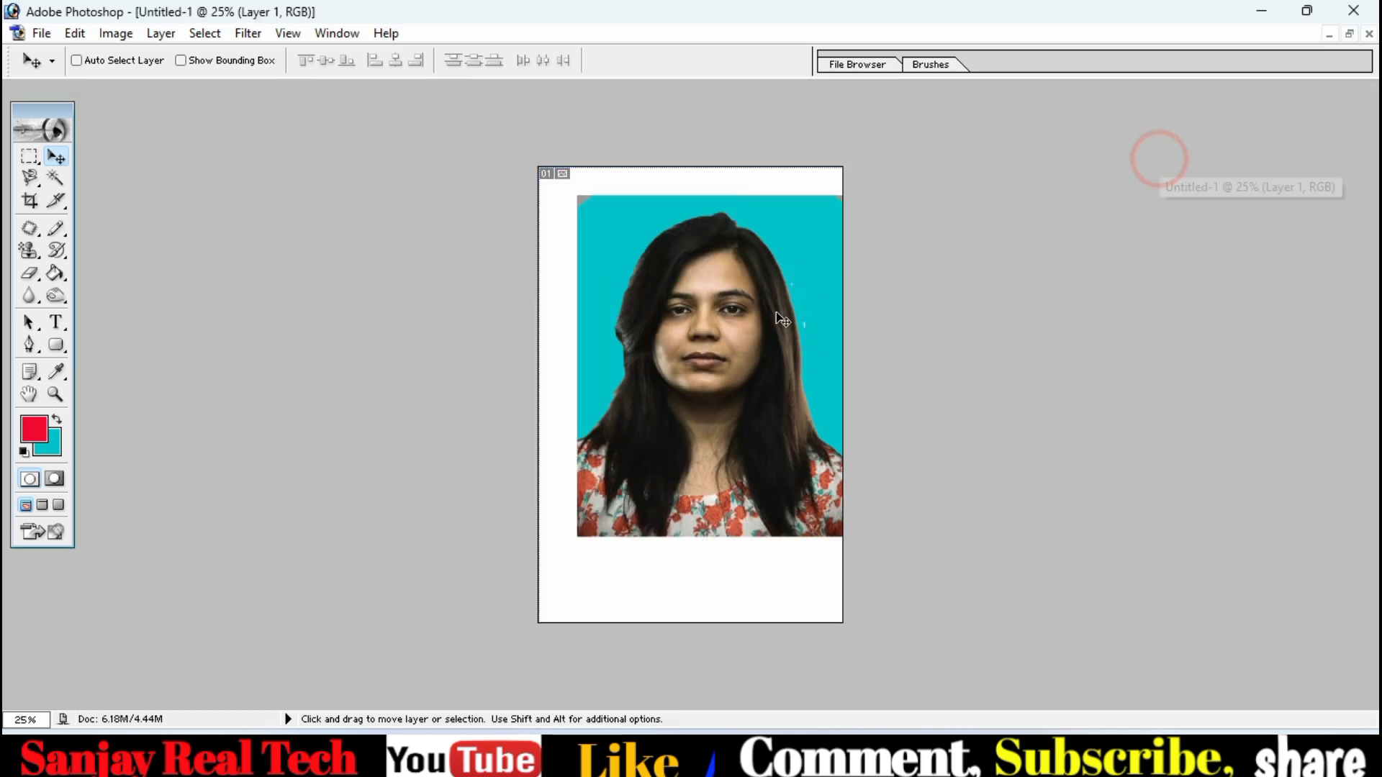
pyautogui.moveTo(776, 313); pyautogui.dragTo(737, 317)
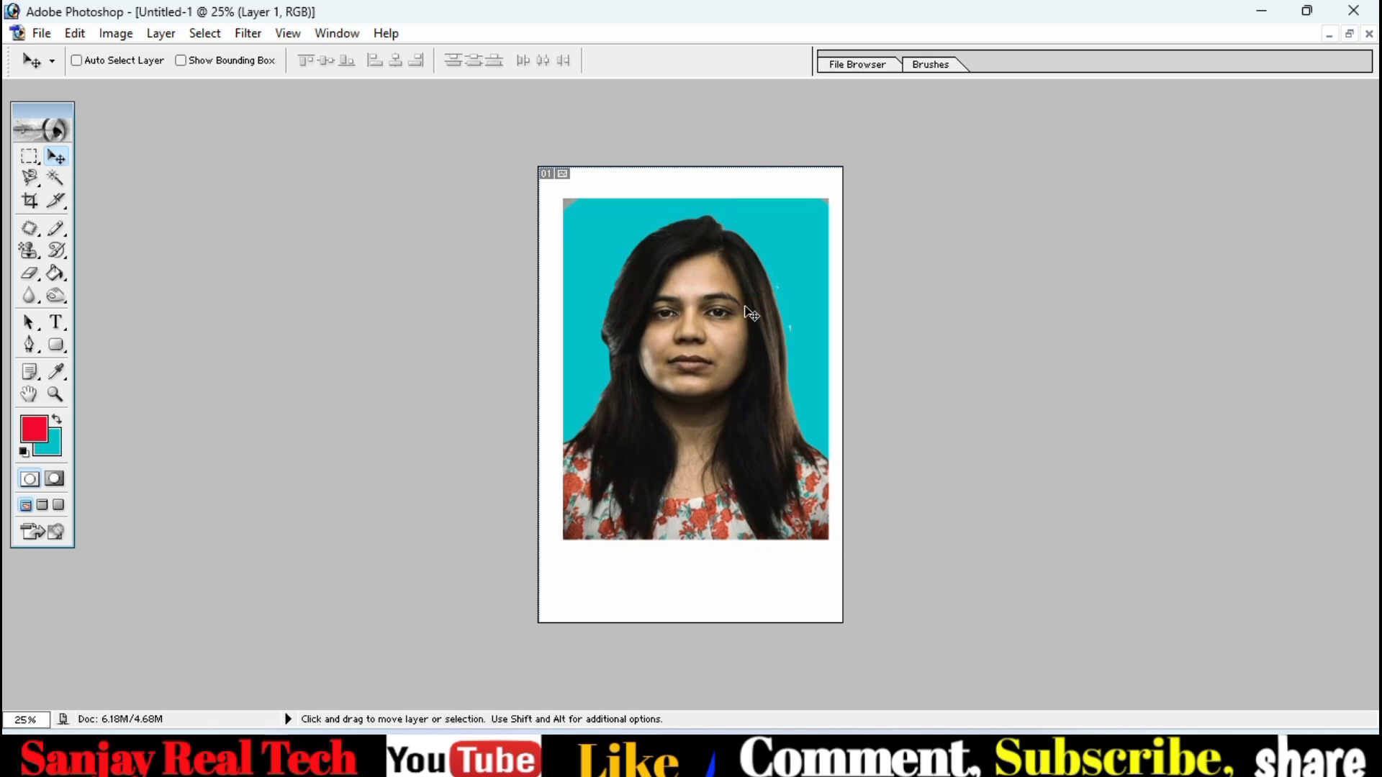
# Step: Scale the portrait down proportionally with Free Transform to about passport size and place it in the sheet's upper-left corner
pyautogui.hotkey('ctrl', '+')
pyautogui.hotkey('ctrl', '+')
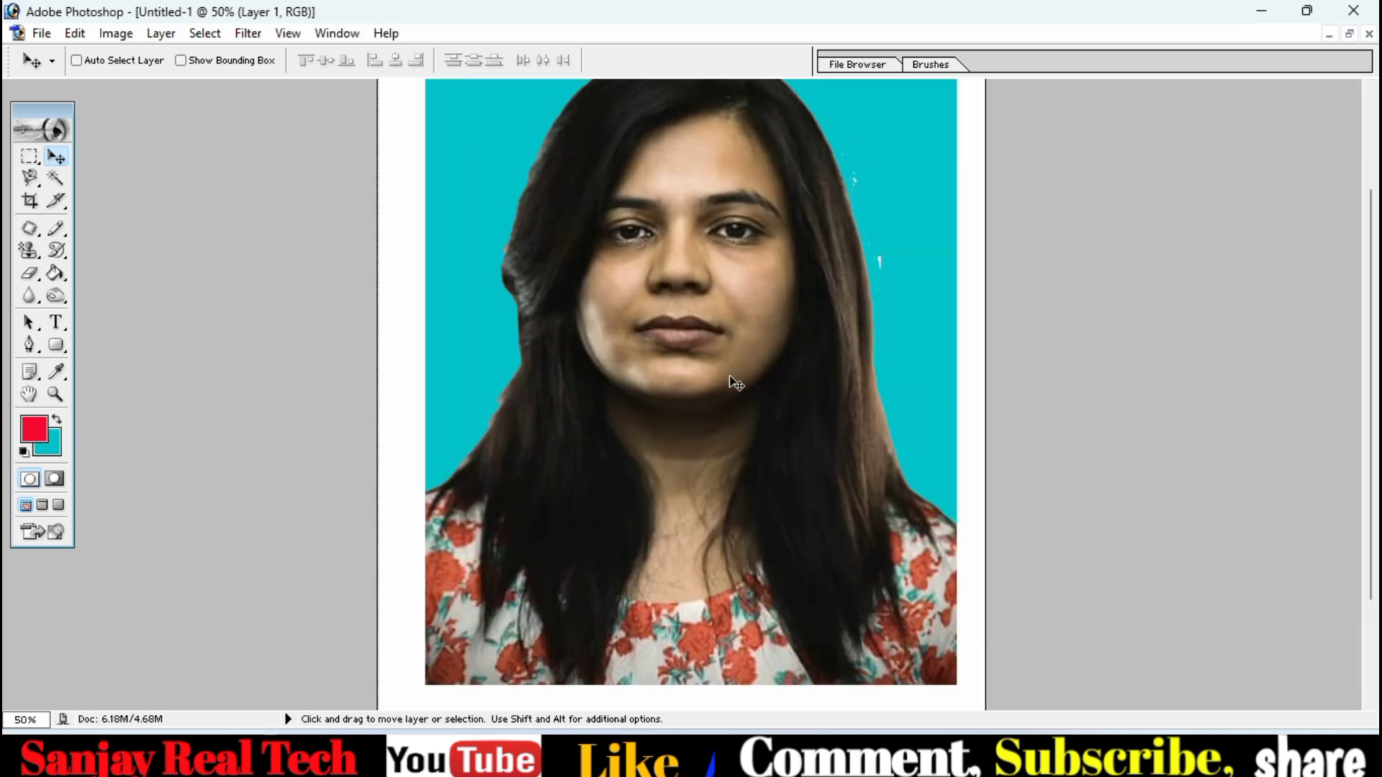
pyautogui.scroll(3, 734, 374)
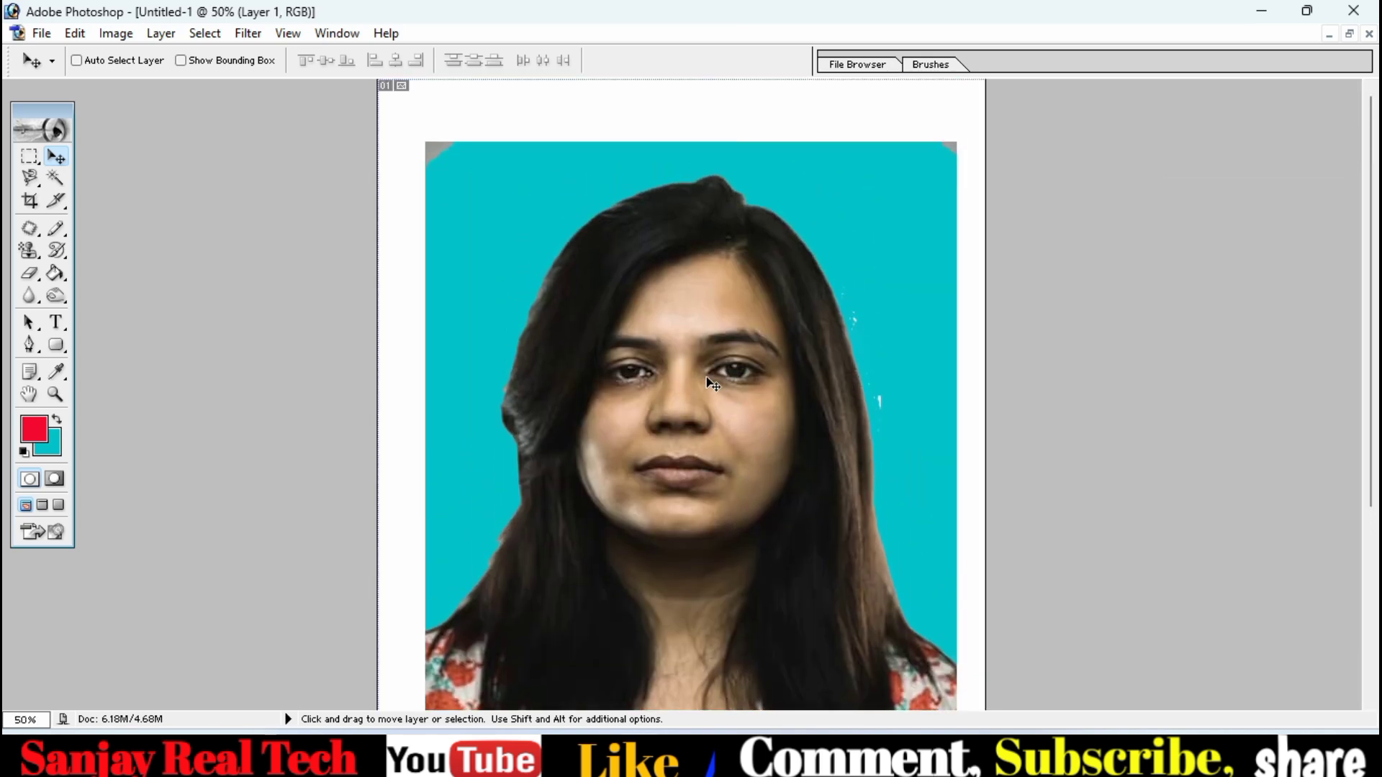
pyautogui.hotkey('ctrl', 't')
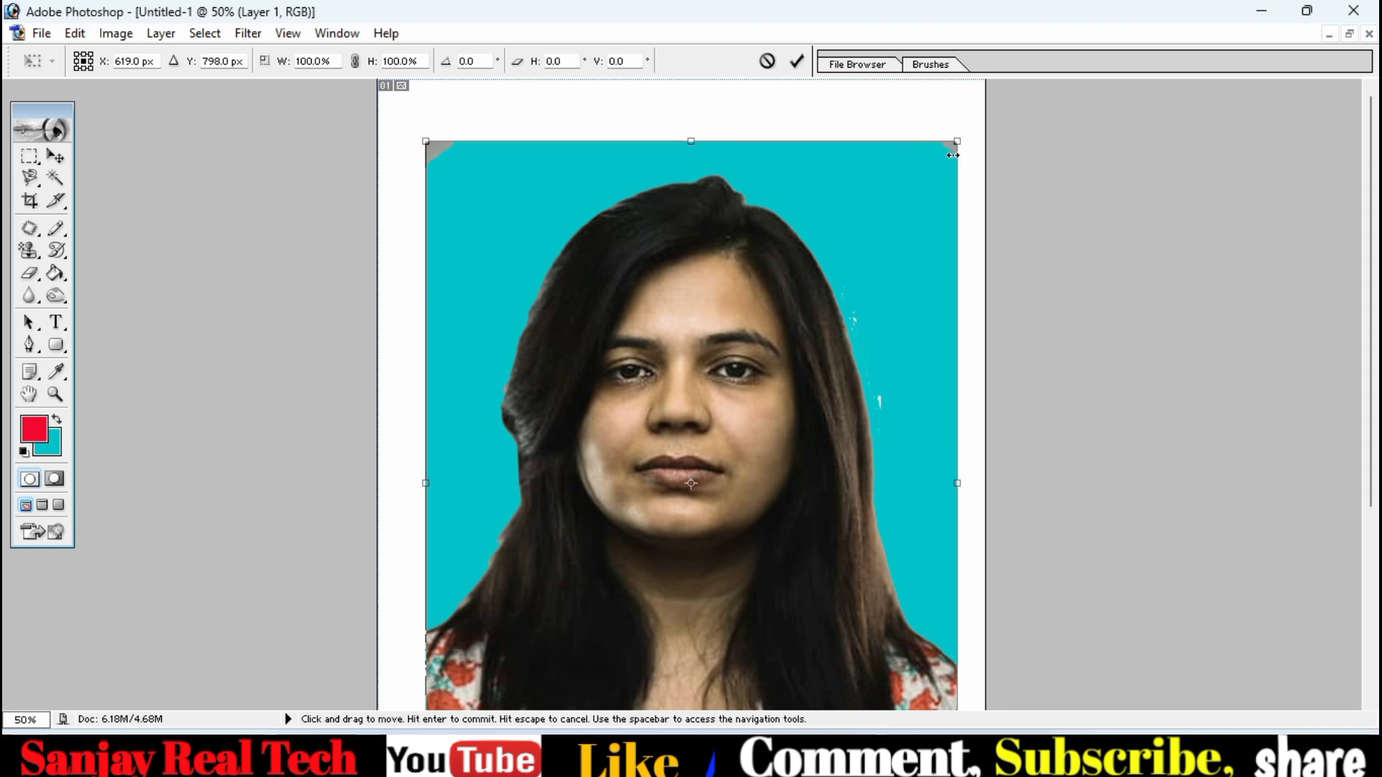
pyautogui.moveTo(957, 141); pyautogui.dragTo(809, 451)
pyautogui.moveTo(722, 436); pyautogui.dragTo(484, 135)
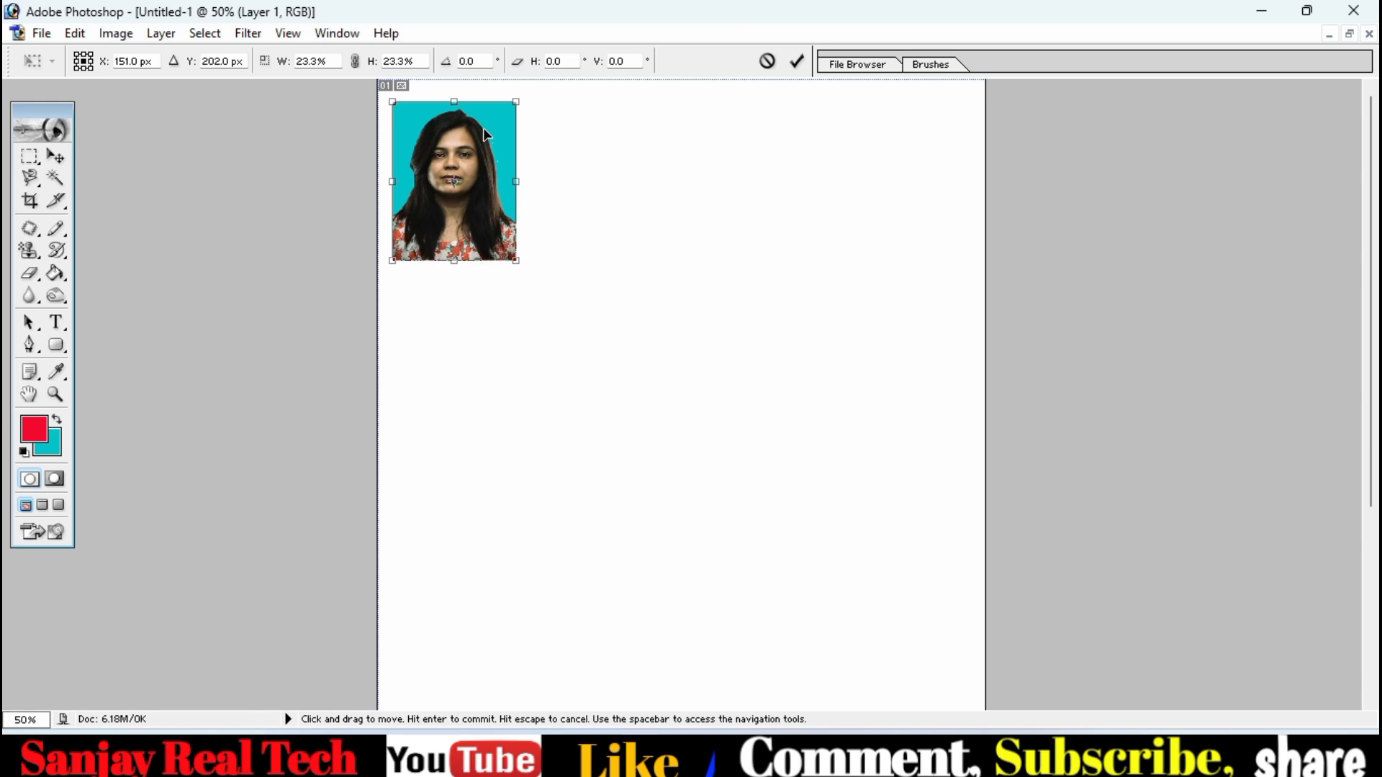
pyautogui.hotkey('ctrl', '-')
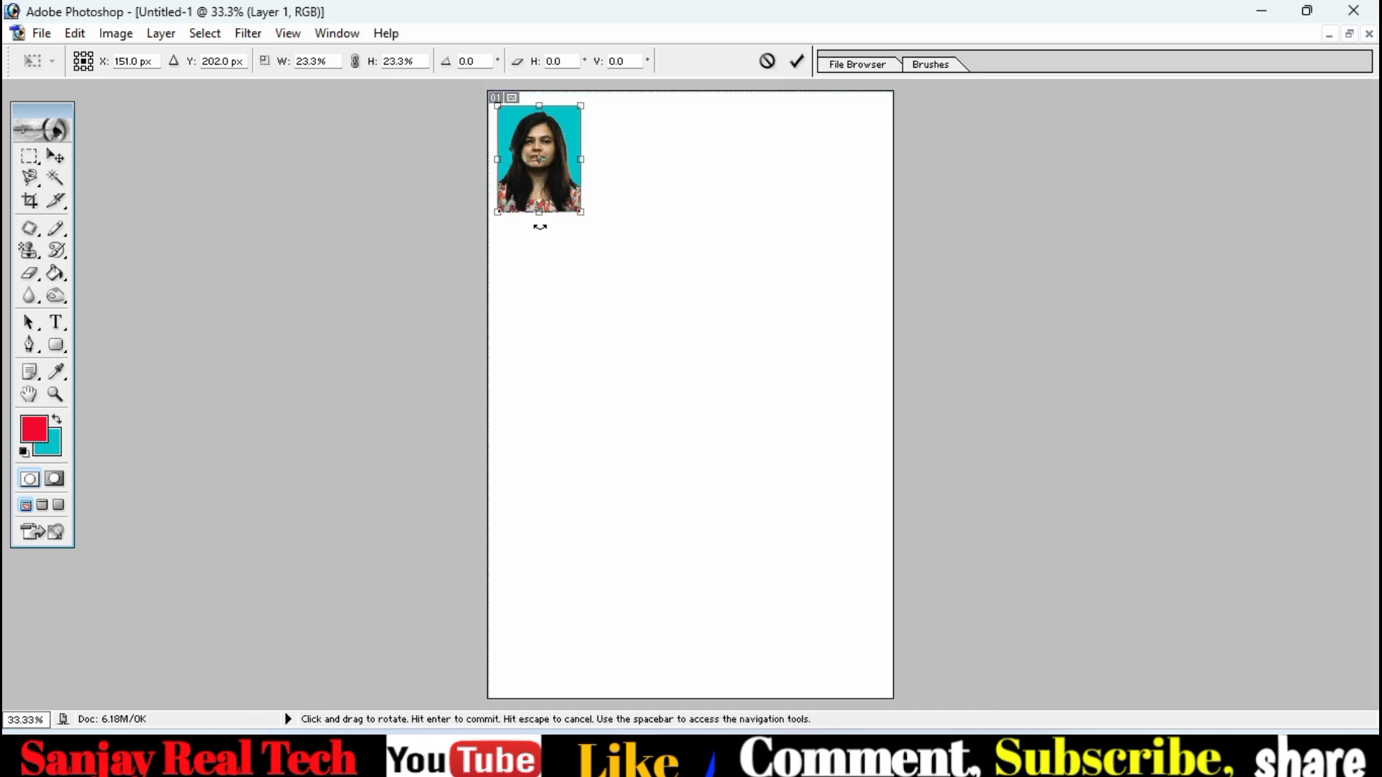
pyautogui.moveTo(582, 209)
pyautogui.mouseDown()
pyautogui.moveTo(608, 232)
pyautogui.moveTo(595, 216)
pyautogui.mouseUp()
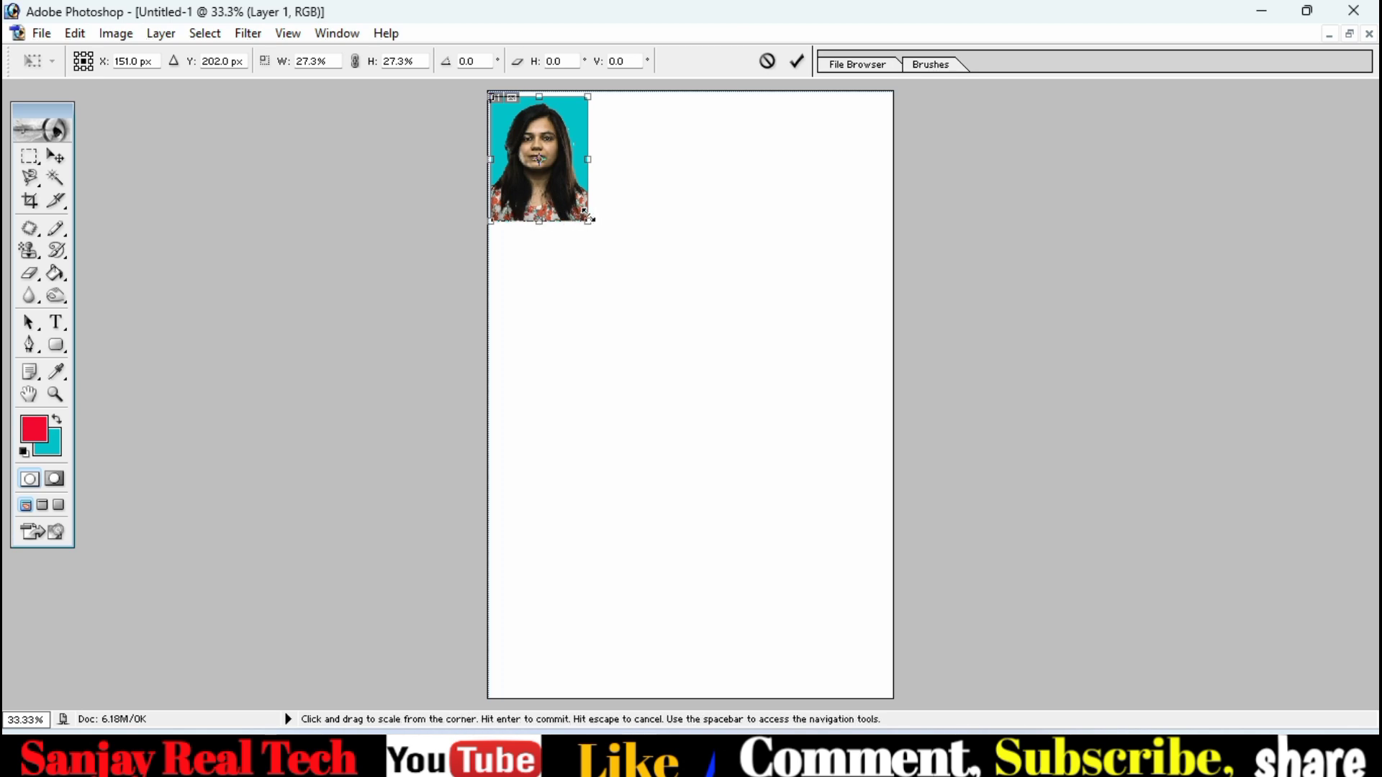
pyautogui.moveTo(589, 219); pyautogui.dragTo(601, 224)
pyautogui.press('Return')
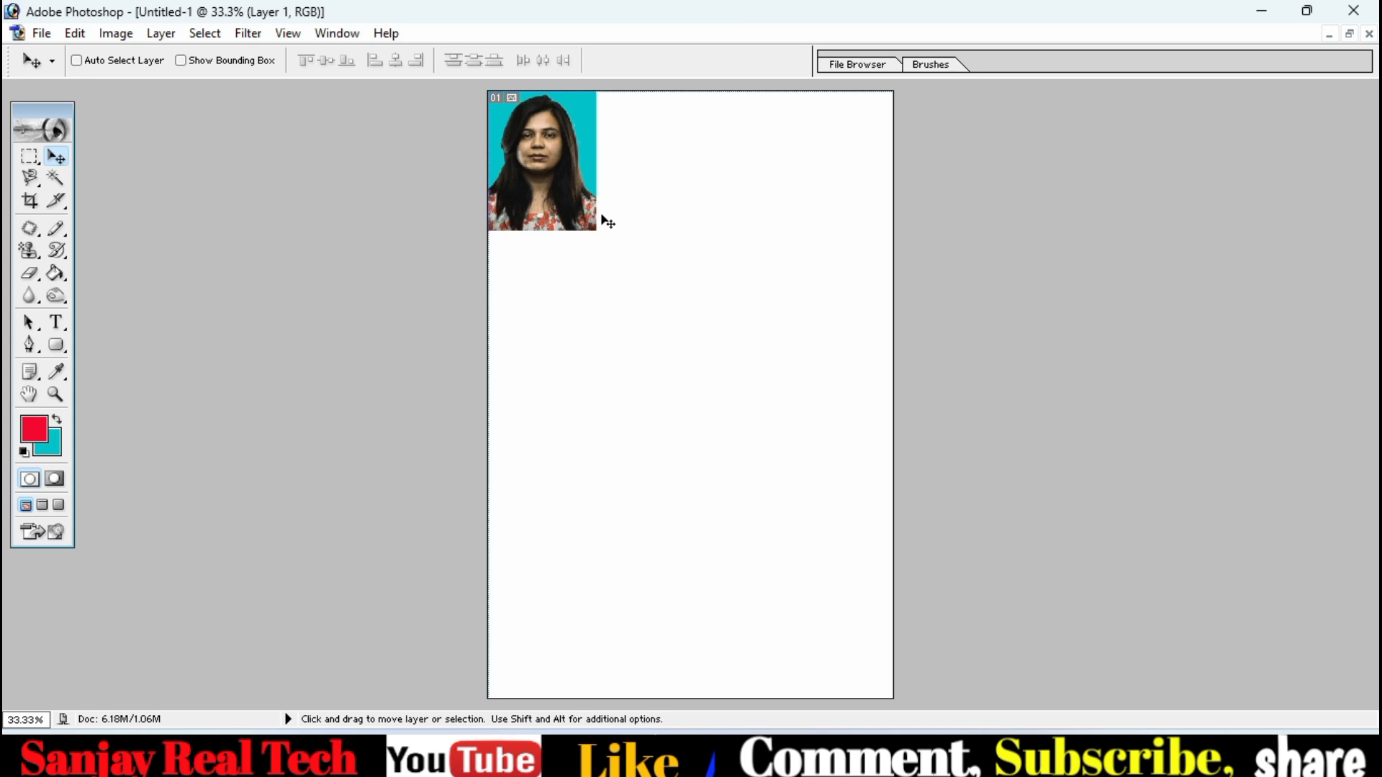
pyautogui.moveTo(594, 202); pyautogui.dragTo(799, 189)
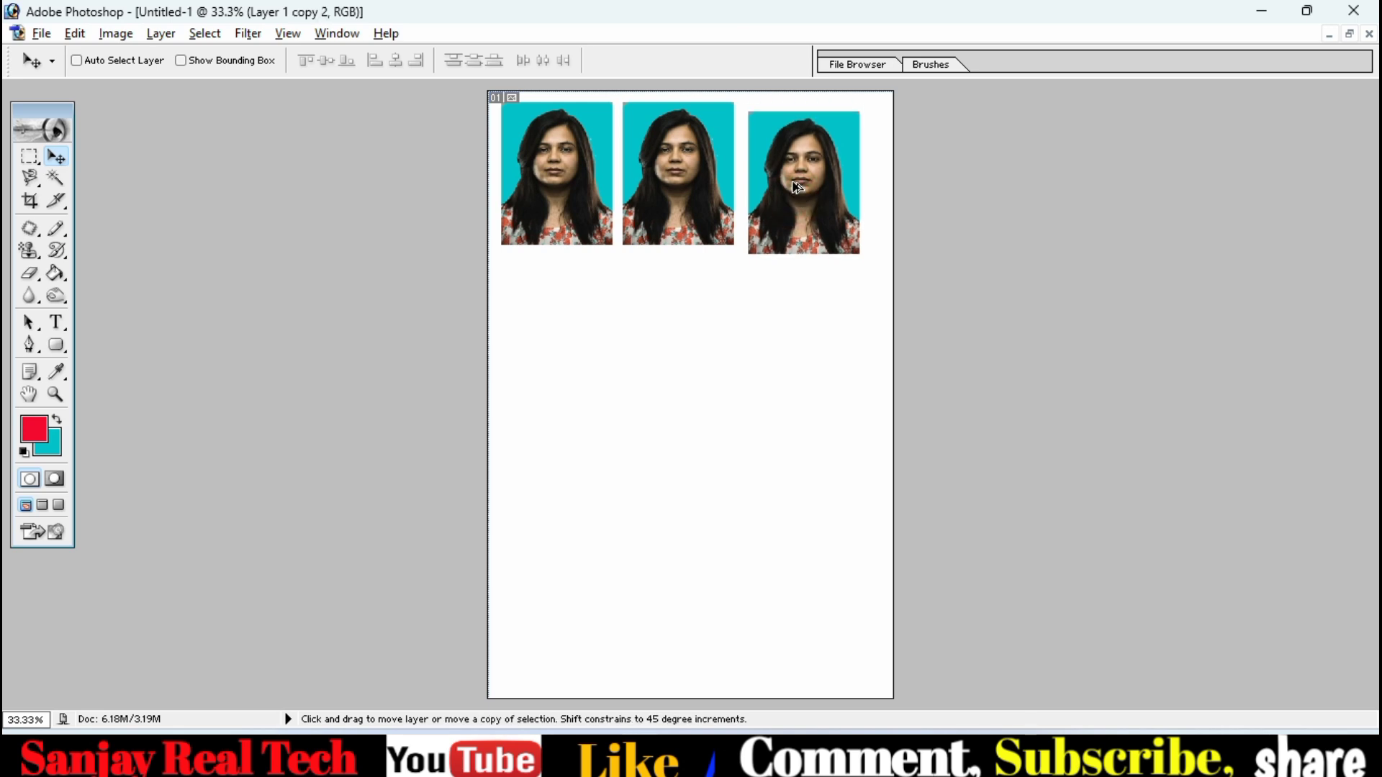
pyautogui.hotkey('ctrl', 'alt', 'z')
pyautogui.hotkey('ctrl', 'alt', 'z')
# Step: Enlarge the portrait slightly with Free Transform and shift it to leave a small margin from the sheet's top and left edges
pyautogui.hotkey('ctrl', 't')
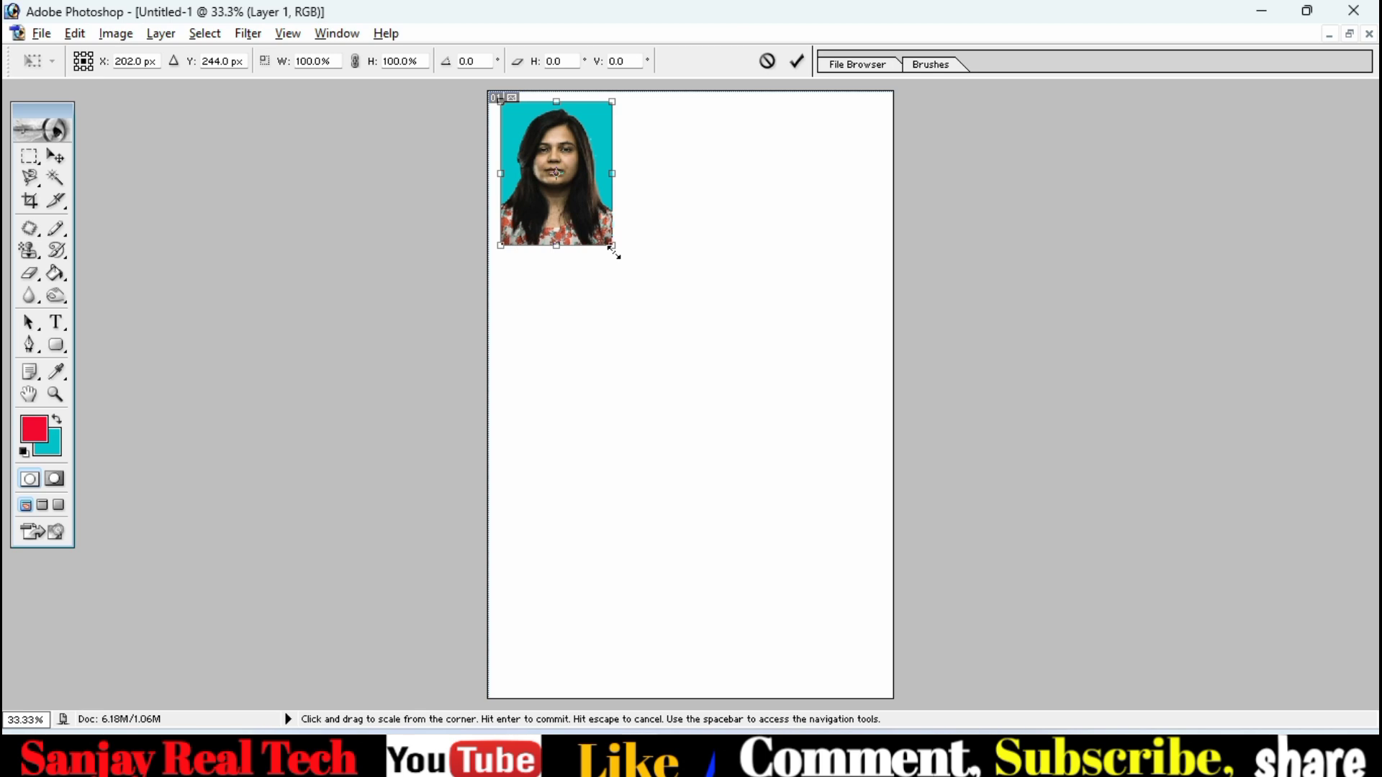
pyautogui.moveTo(613, 251); pyautogui.dragTo(632, 260)
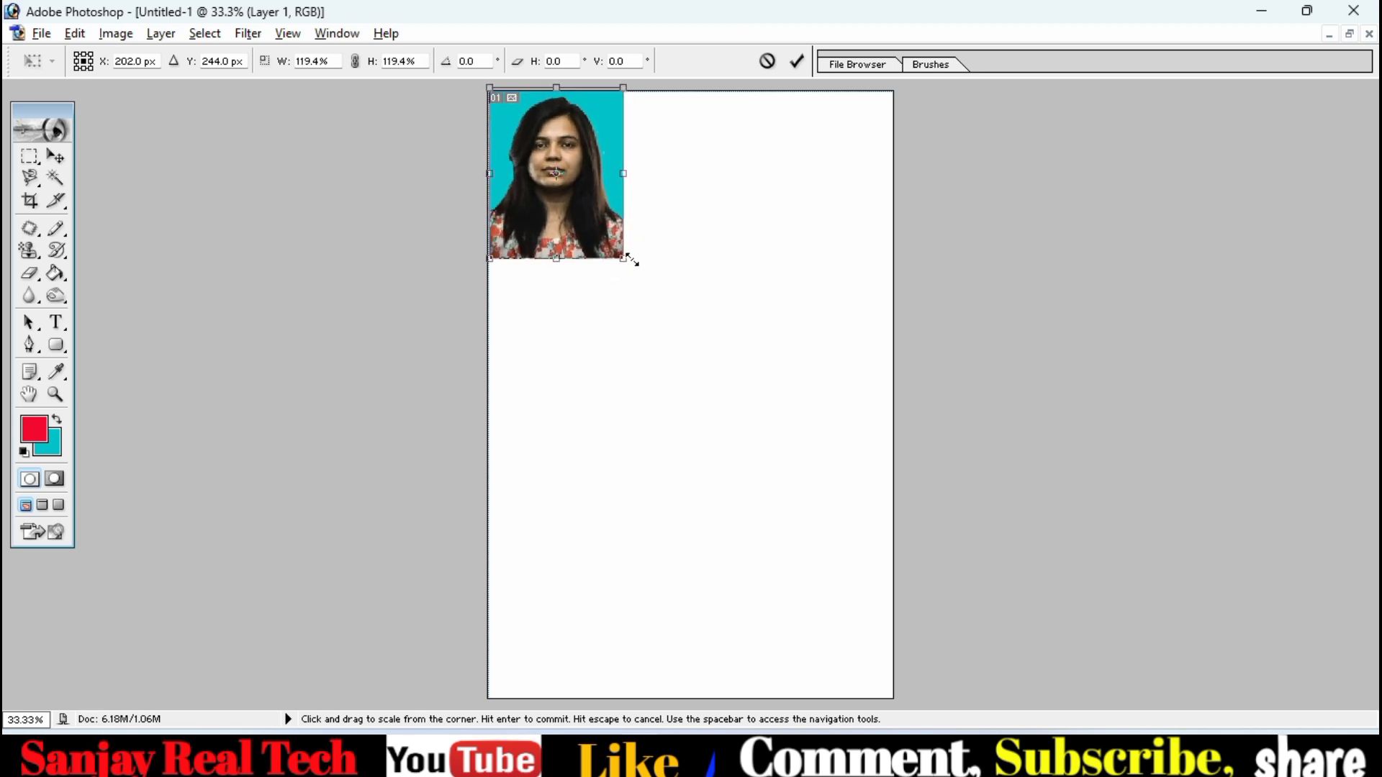
pyautogui.press('Return')
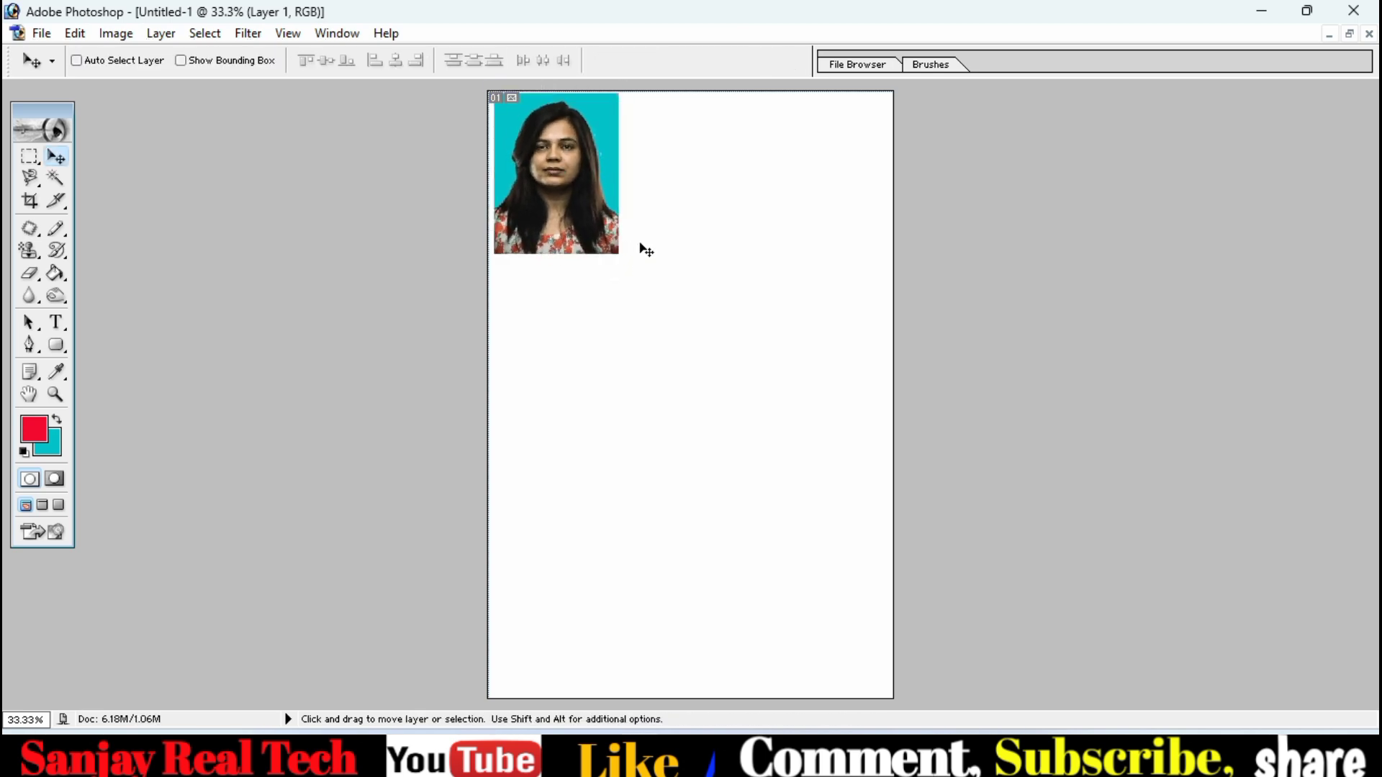
pyautogui.moveTo(645, 222); pyautogui.dragTo(651, 224)
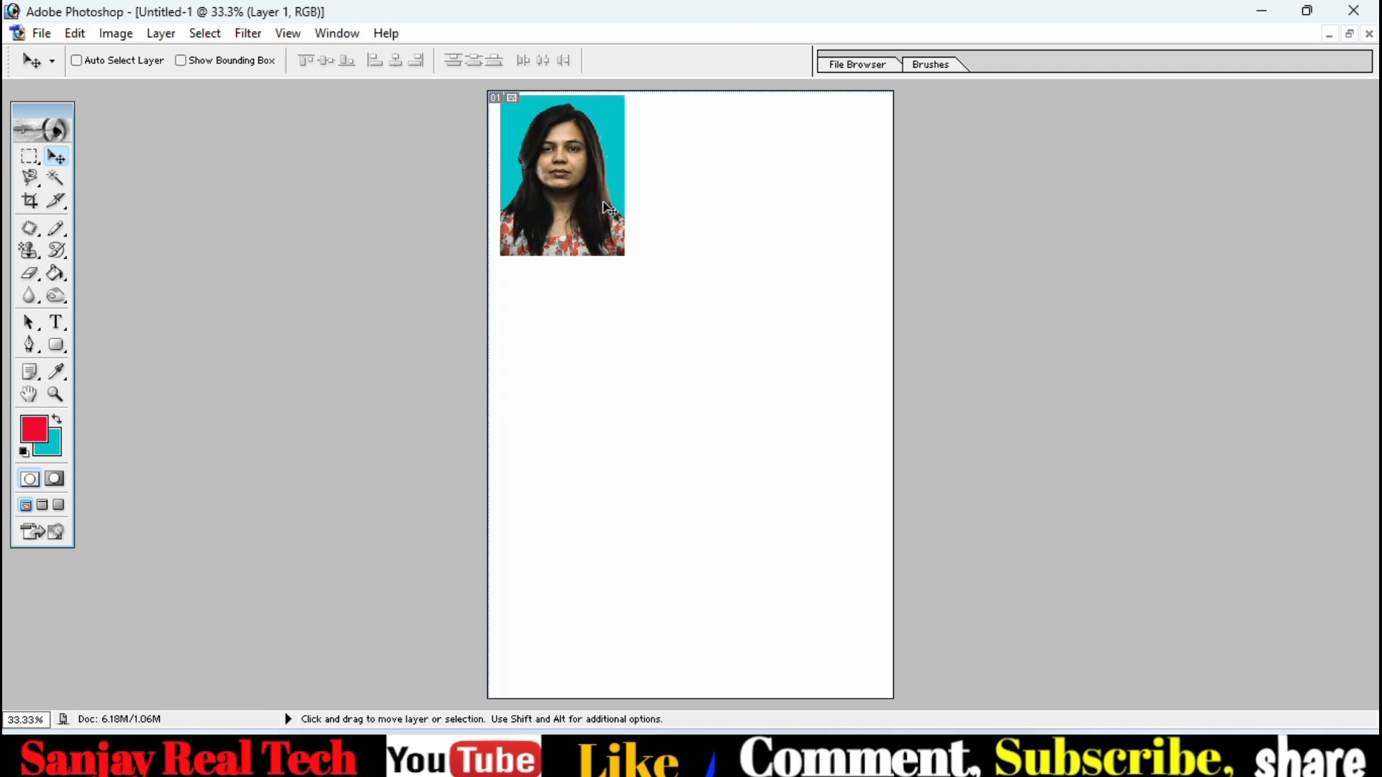
pyautogui.hotkey('shift', 'Down')
pyautogui.hotkey('shift', 'Down')
pyautogui.hotkey('shift', 'Down')
pyautogui.click(579, 191)
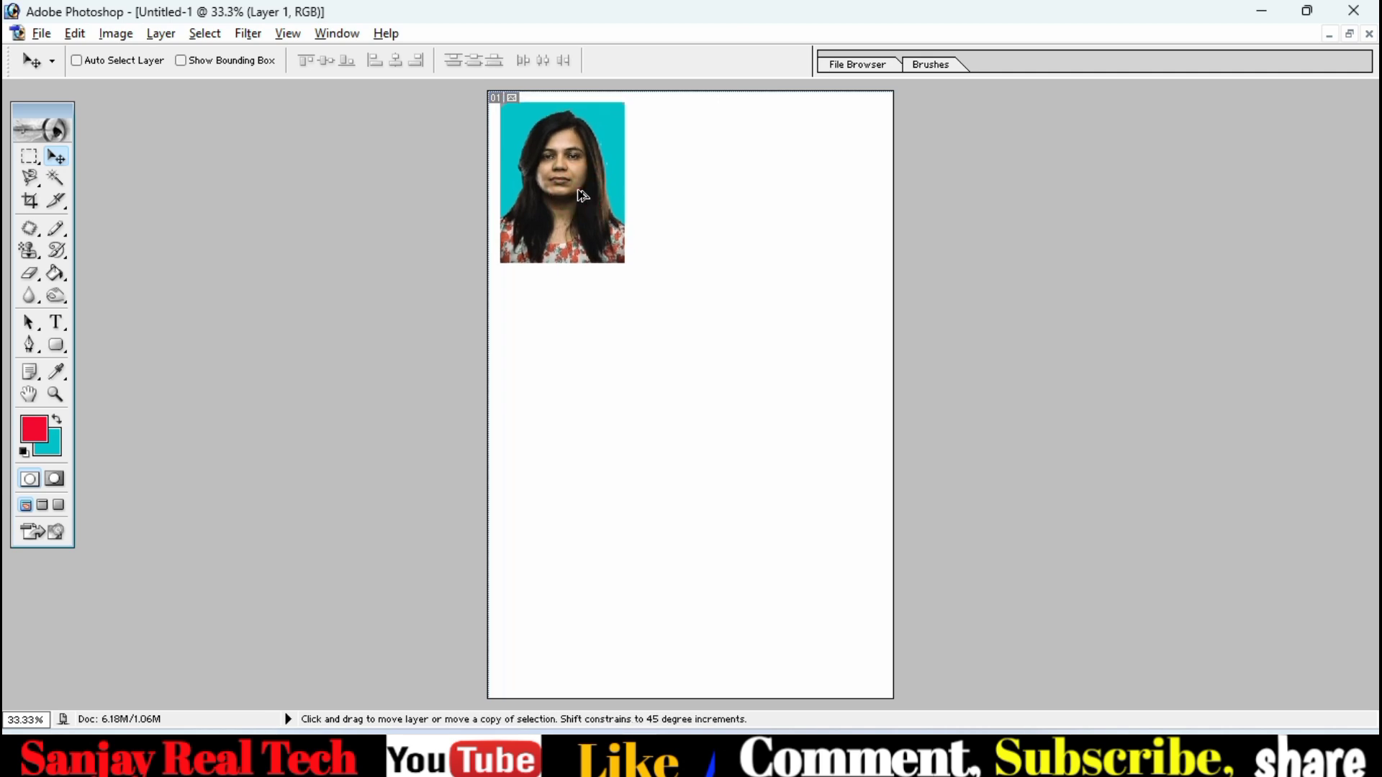
# Step: Duplicate the portrait twice to form a top row of three, nudging the third copy right to even out the gaps
pyautogui.moveTo(583, 194); pyautogui.dragTo(835, 202)
pyautogui.press('Right')
pyautogui.press('Right')
pyautogui.press('Right')
pyautogui.press('Right')
pyautogui.press('Right')
pyautogui.press('Right')
pyautogui.press('Right')
pyautogui.press('Right')
pyautogui.press('Right')
pyautogui.press('Right')
pyautogui.press('Right')
pyautogui.press('Right')
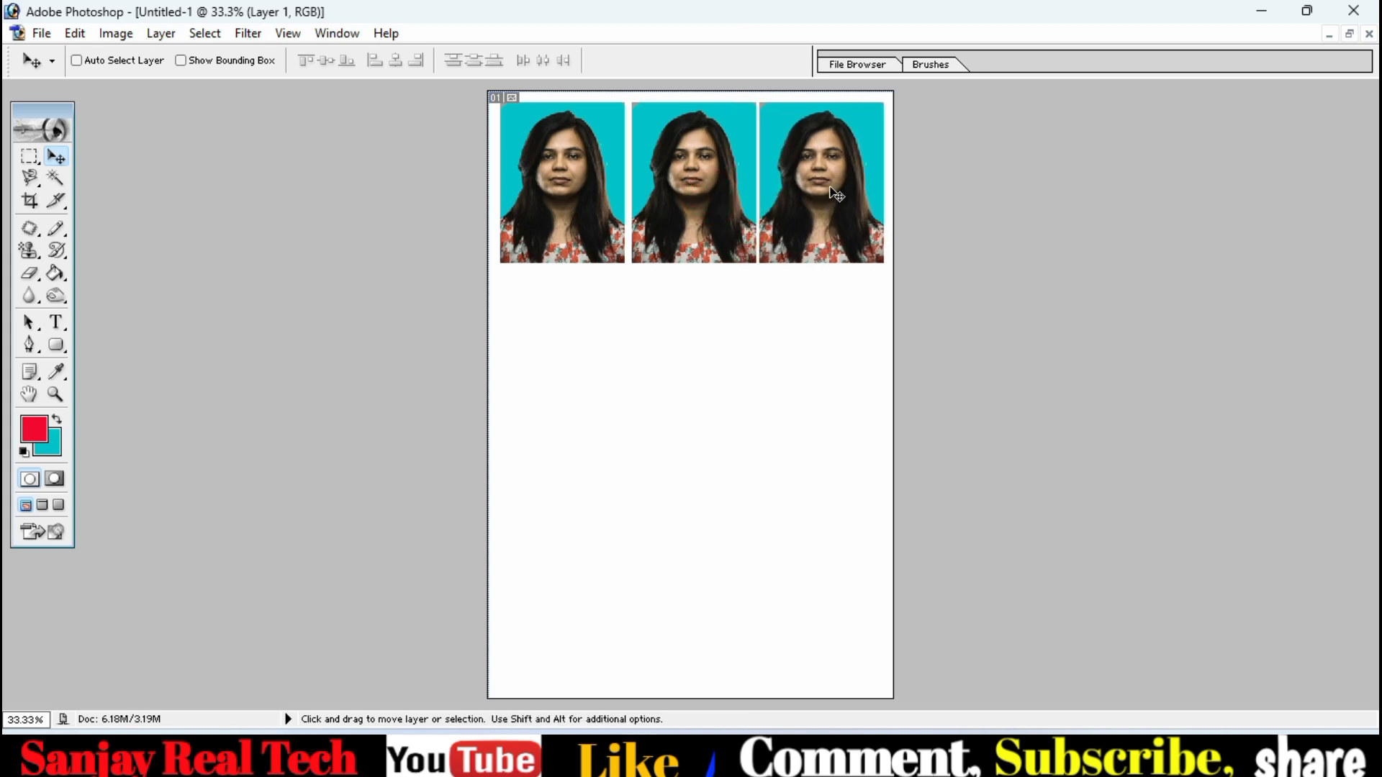
pyautogui.press('Right')
pyautogui.press('Right')
pyautogui.press('Right')
pyautogui.press('Right')
pyautogui.press('Right')
pyautogui.press('Right')
pyautogui.press('Right')
pyautogui.press('Right')
pyautogui.press('Right')
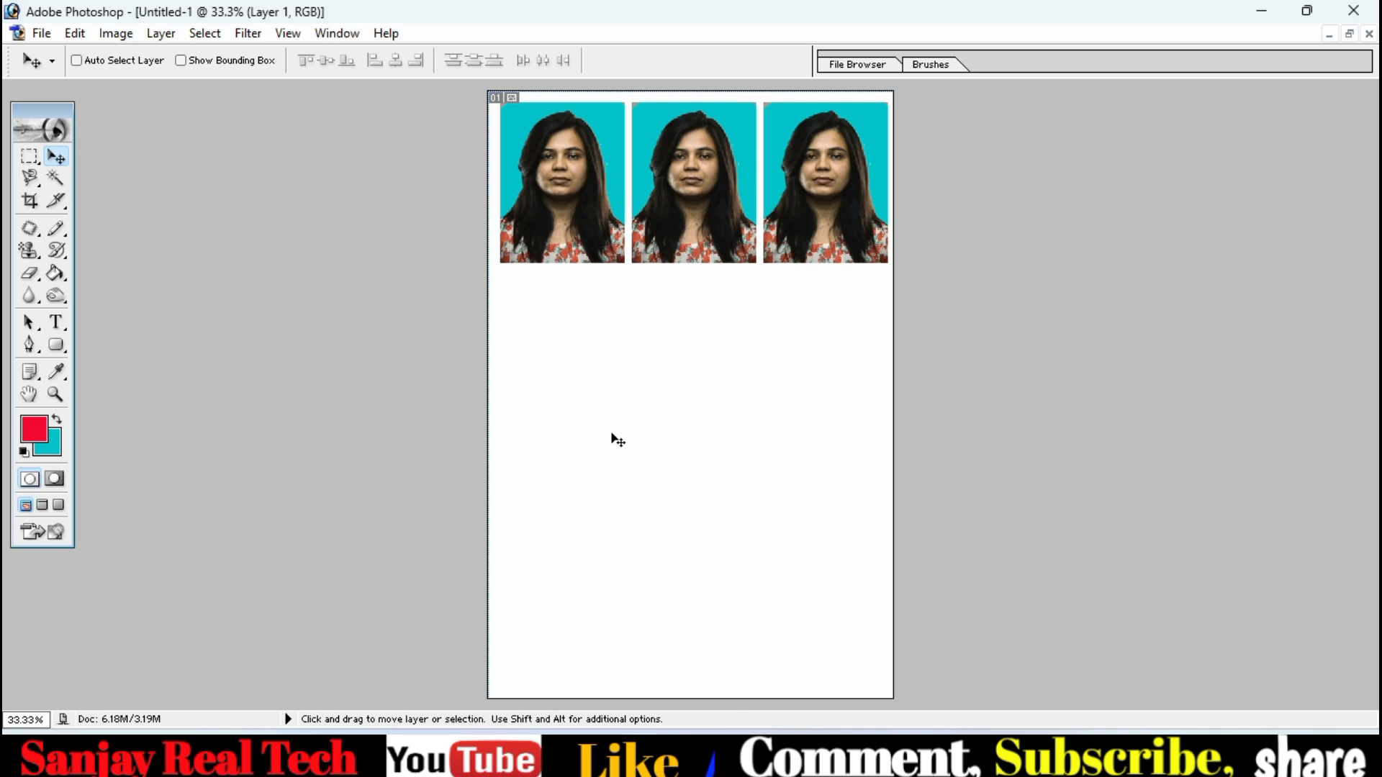
pyautogui.click(29, 157)
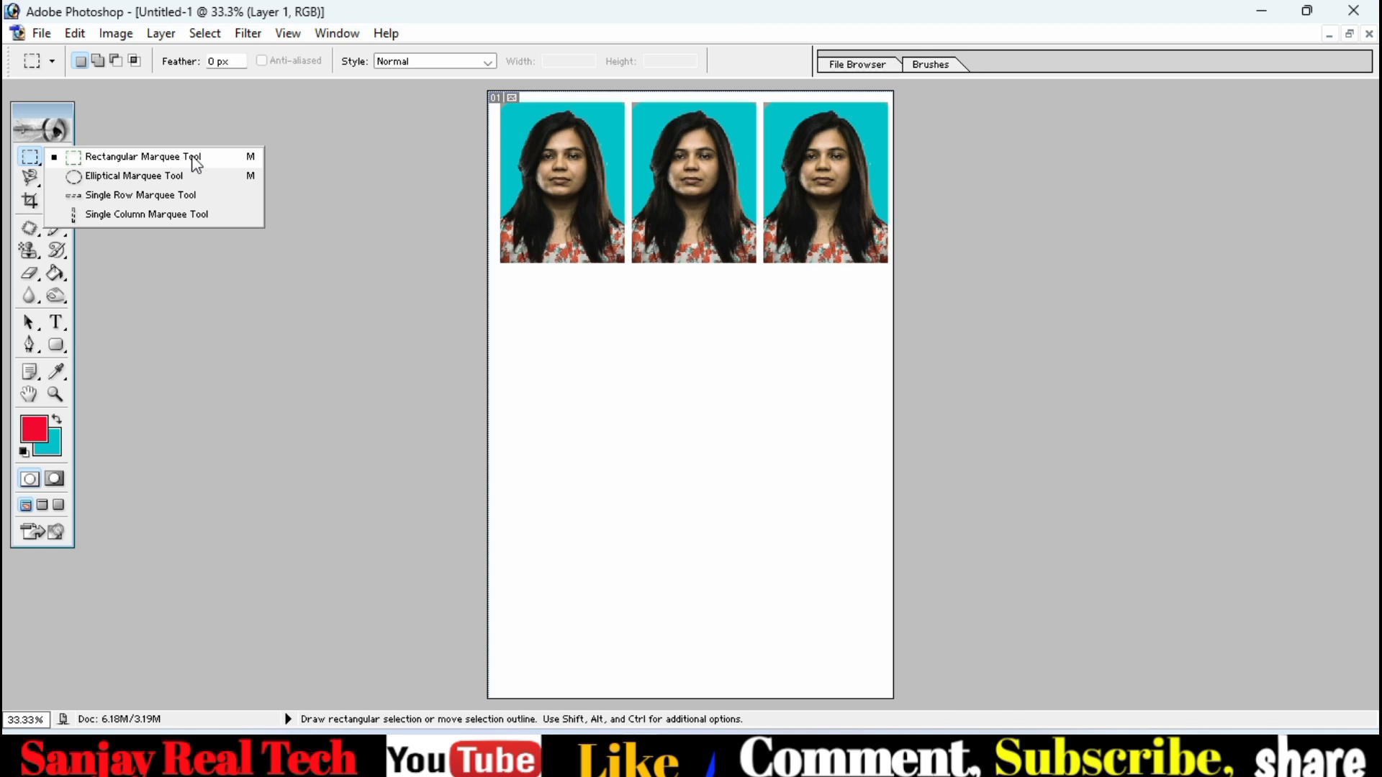
pyautogui.click(219, 157)
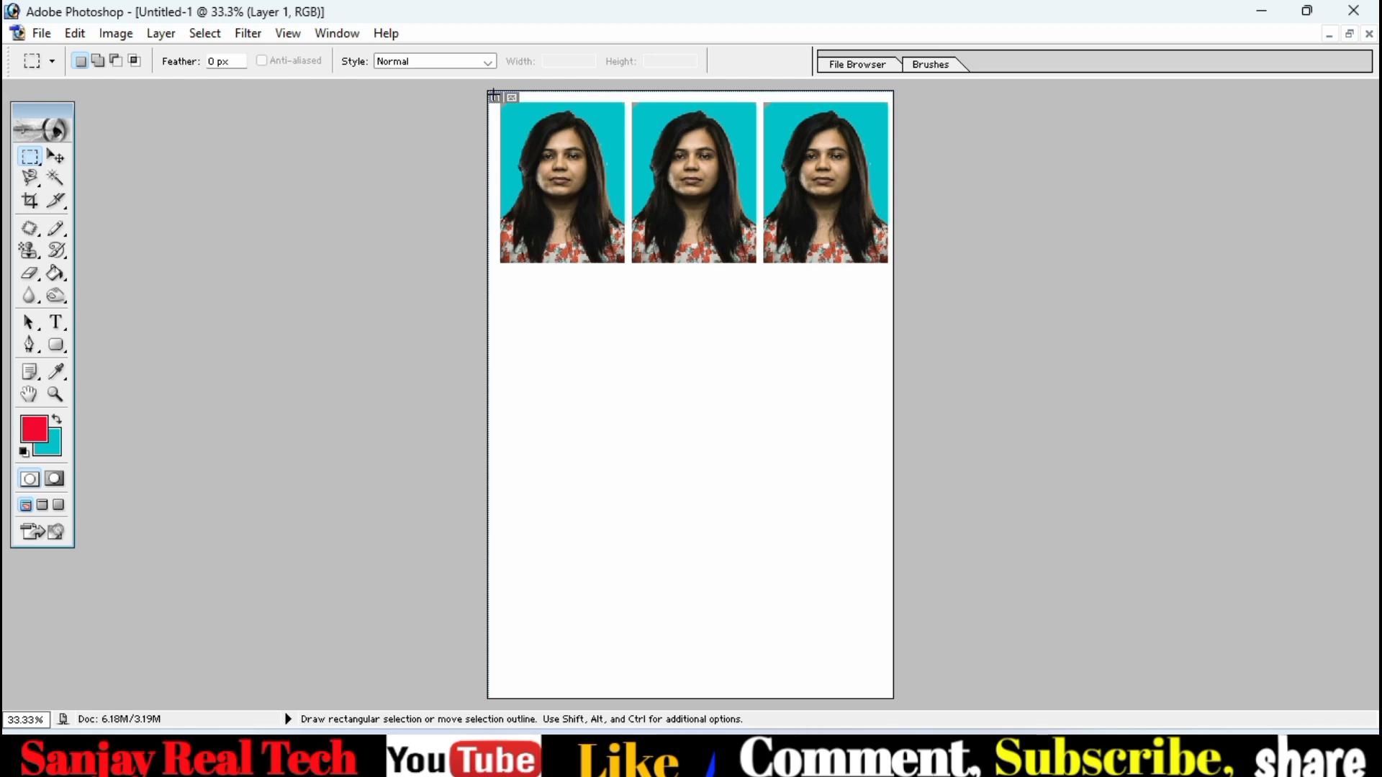
pyautogui.moveTo(871, 264); pyautogui.dragTo(917, 269)
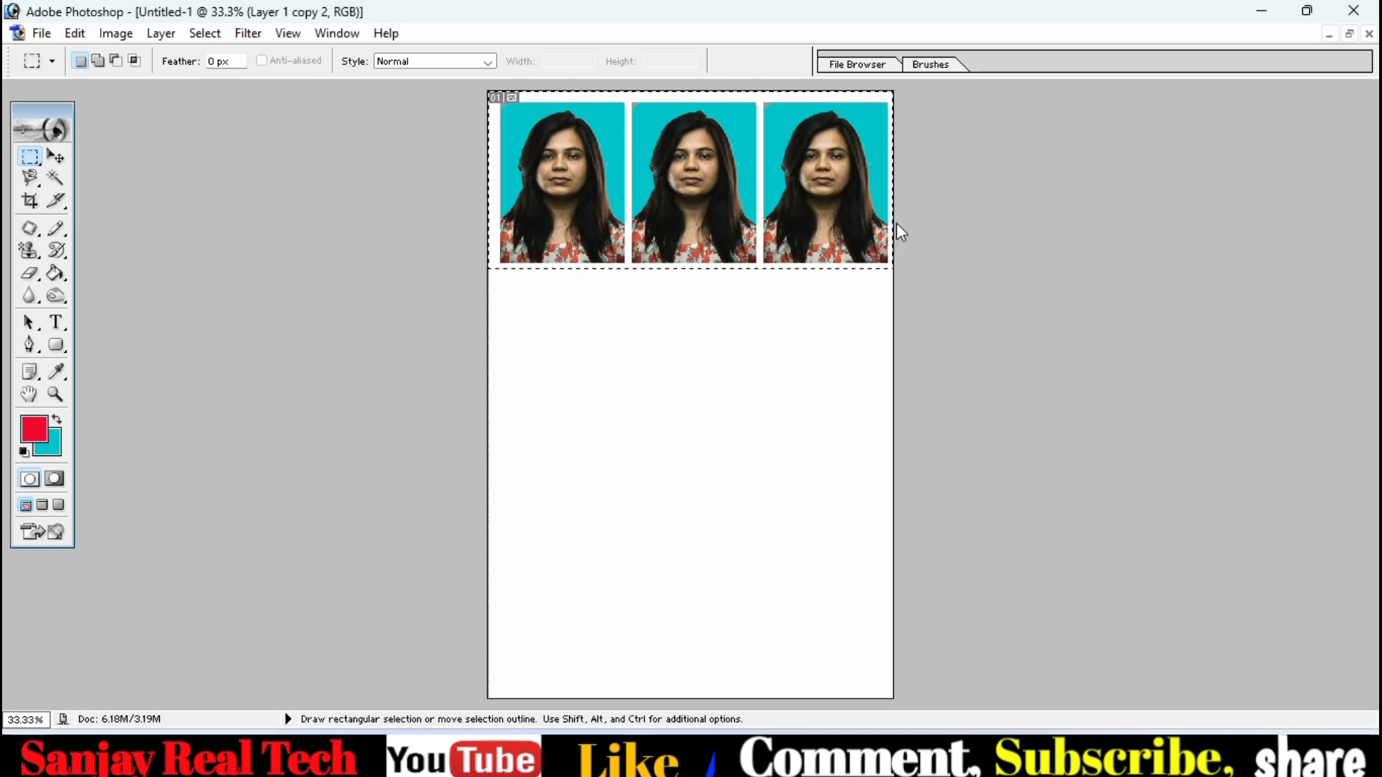
pyautogui.hotkey('ctrl', 'shift', 'j')
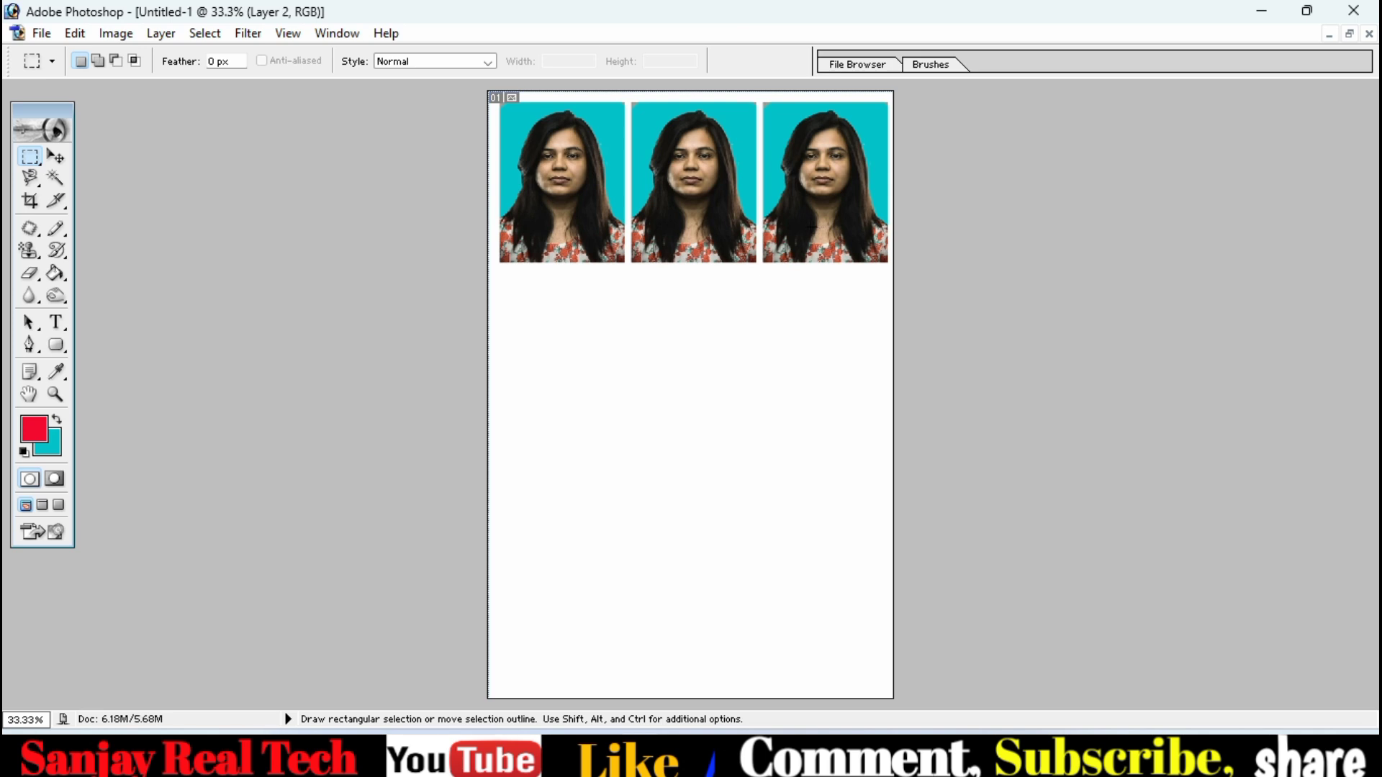
pyautogui.press('v')
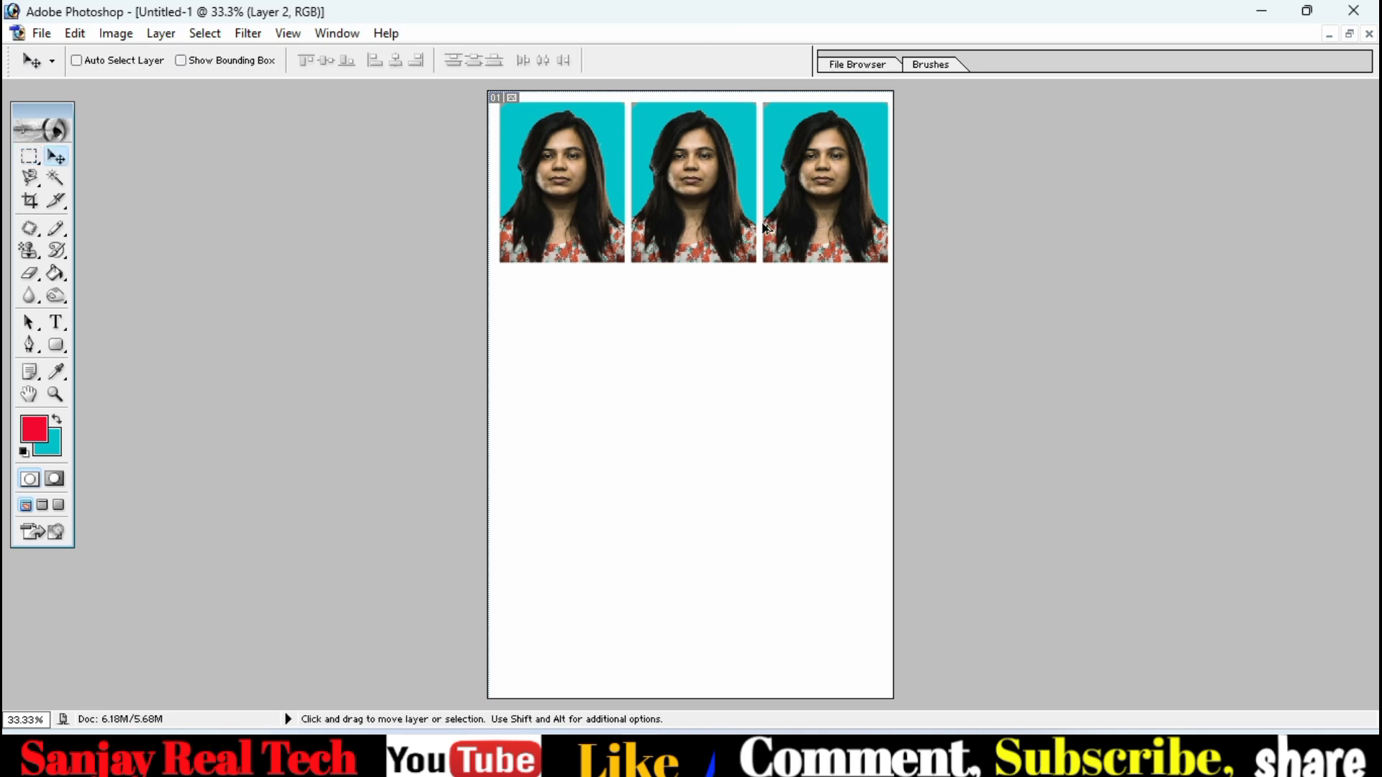
pyautogui.moveTo(766, 228)
pyautogui.mouseDown()
pyautogui.moveTo(790, 317)
pyautogui.moveTo(771, 237)
pyautogui.mouseUp()
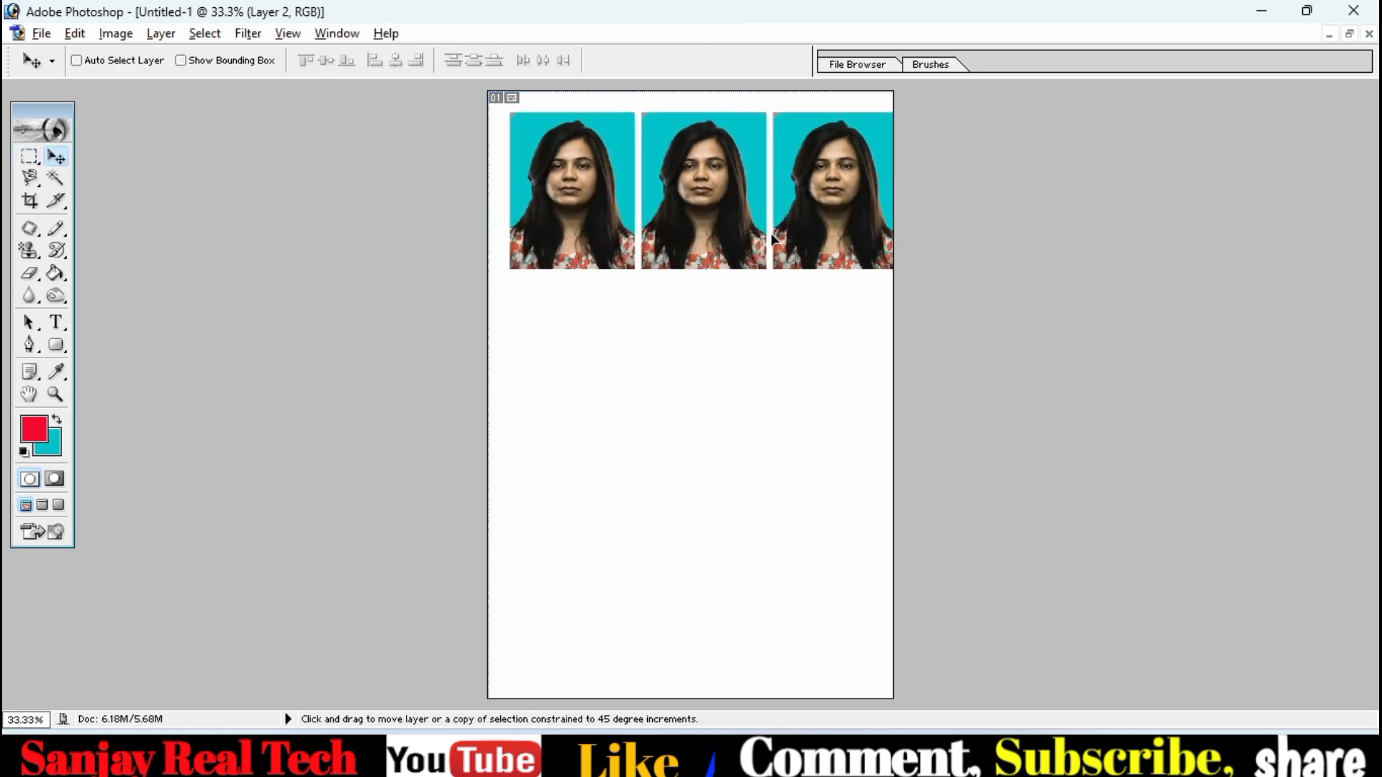
pyautogui.hotkey('ctrl', 'alt', 'z')
pyautogui.hotkey('ctrl', 'alt', 'z')
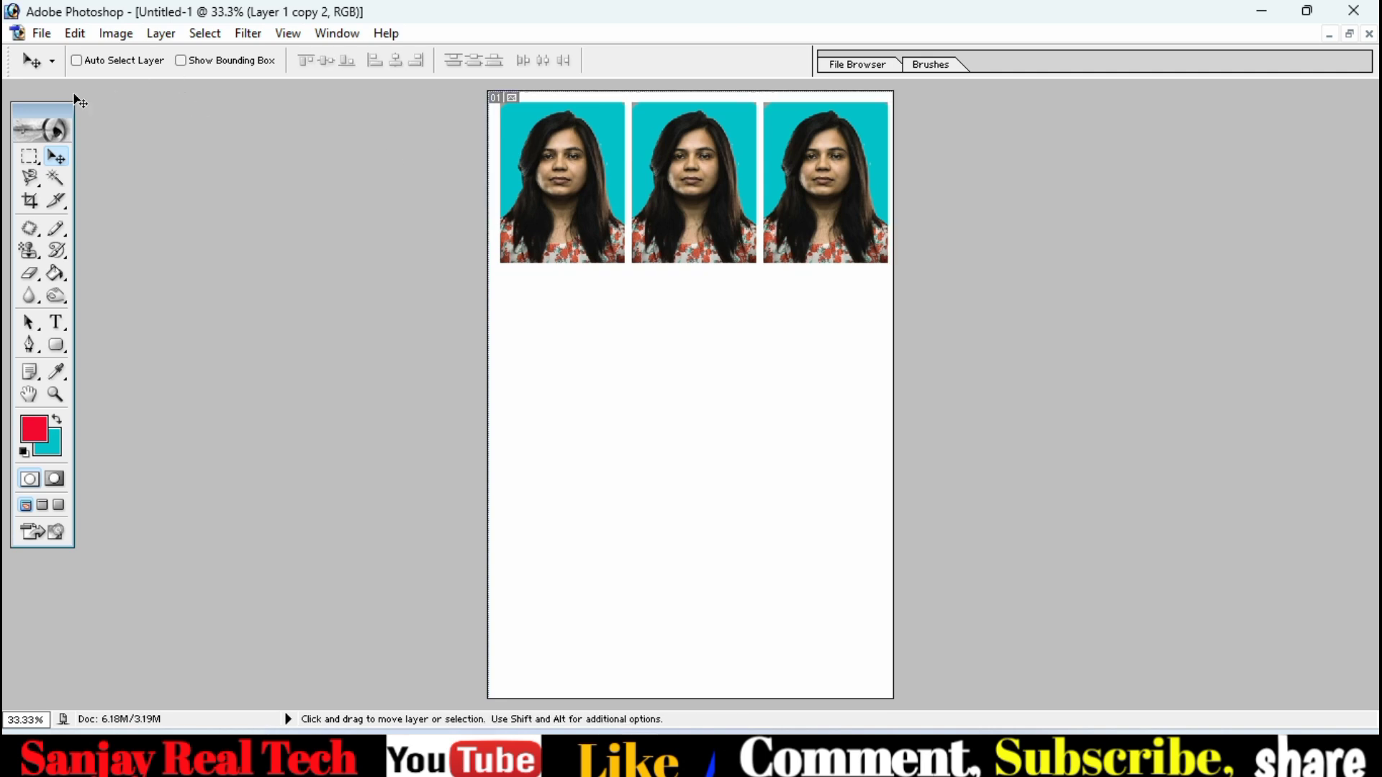
# Step: Select the row of three portraits, copy it onto a new layer, and duplicate it downward to make three rows
pyautogui.click(29, 155)
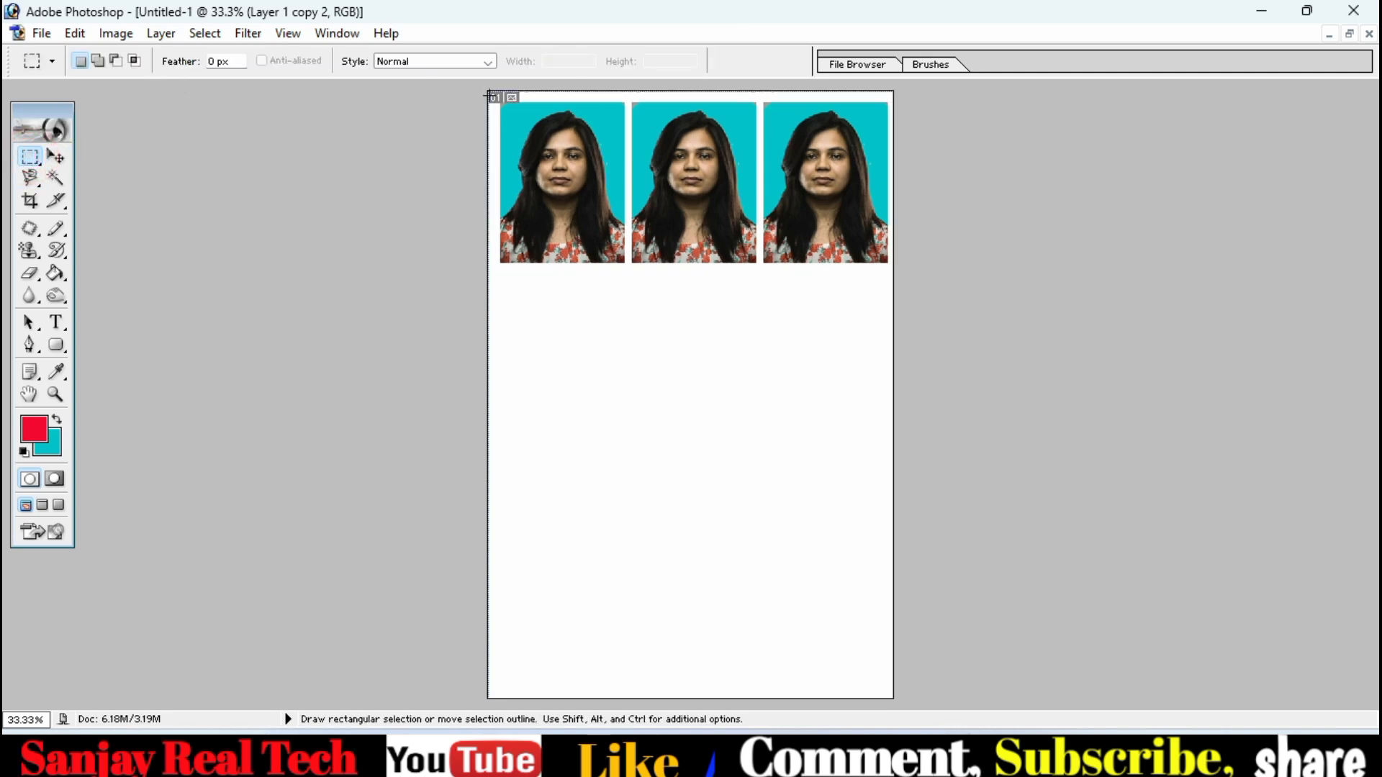
pyautogui.moveTo(487, 94); pyautogui.dragTo(957, 270)
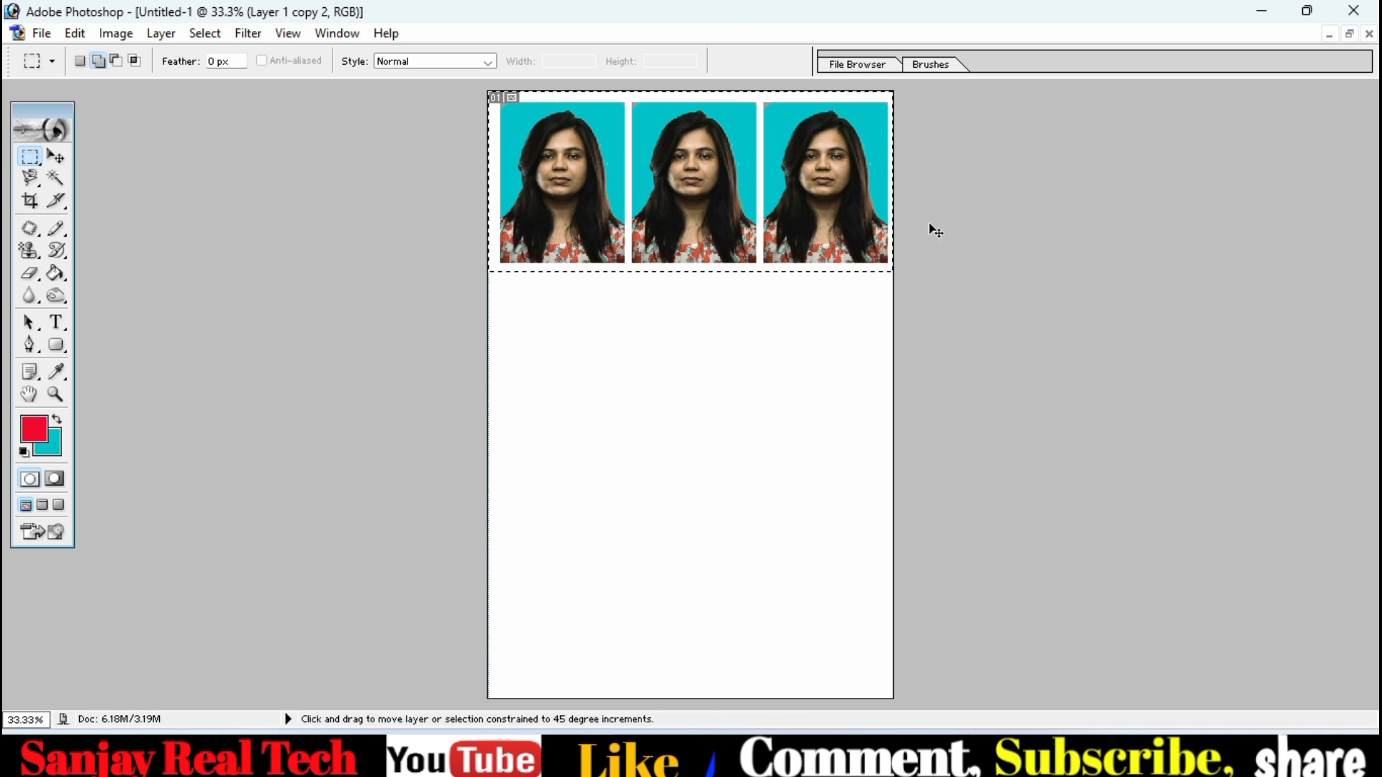
pyautogui.hotkey('ctrl', 'j')
pyautogui.press('v')
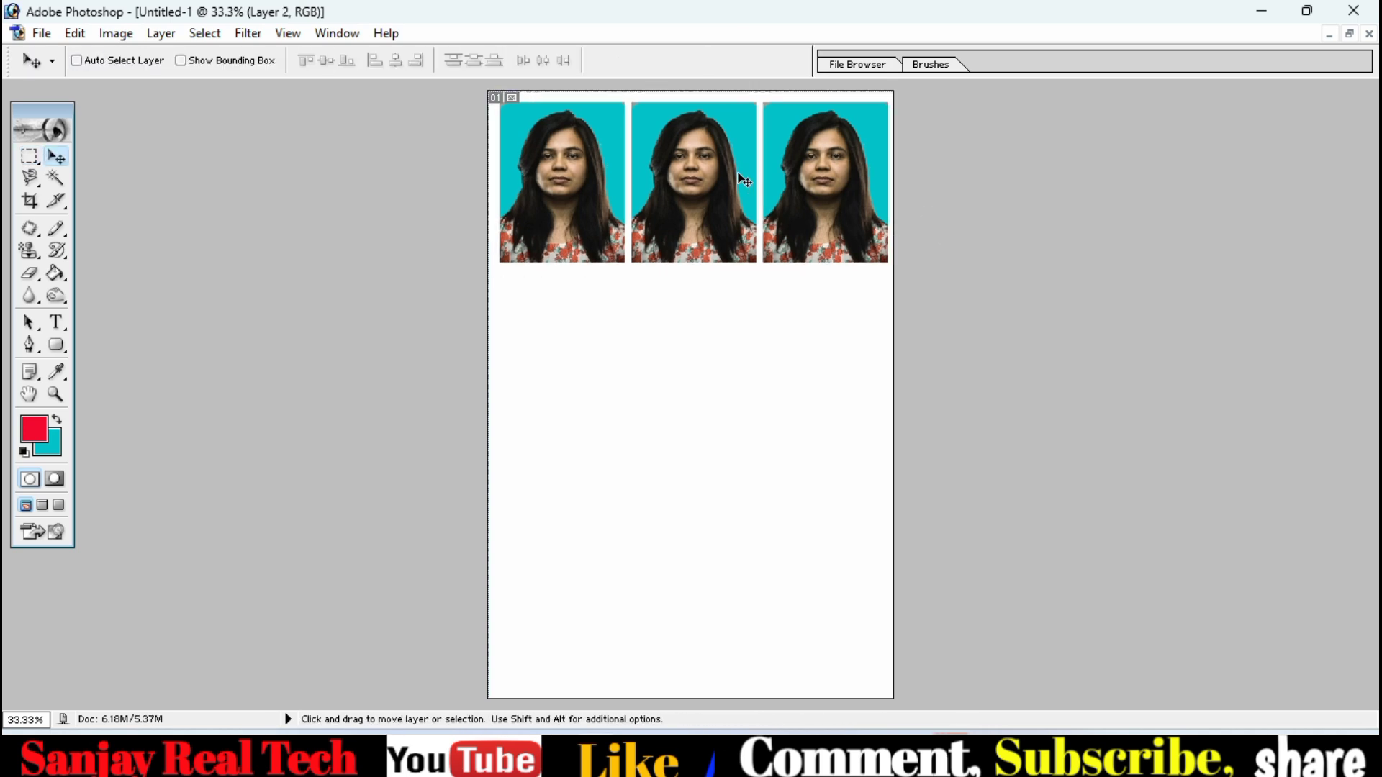
pyautogui.moveTo(743, 180); pyautogui.dragTo(753, 360)
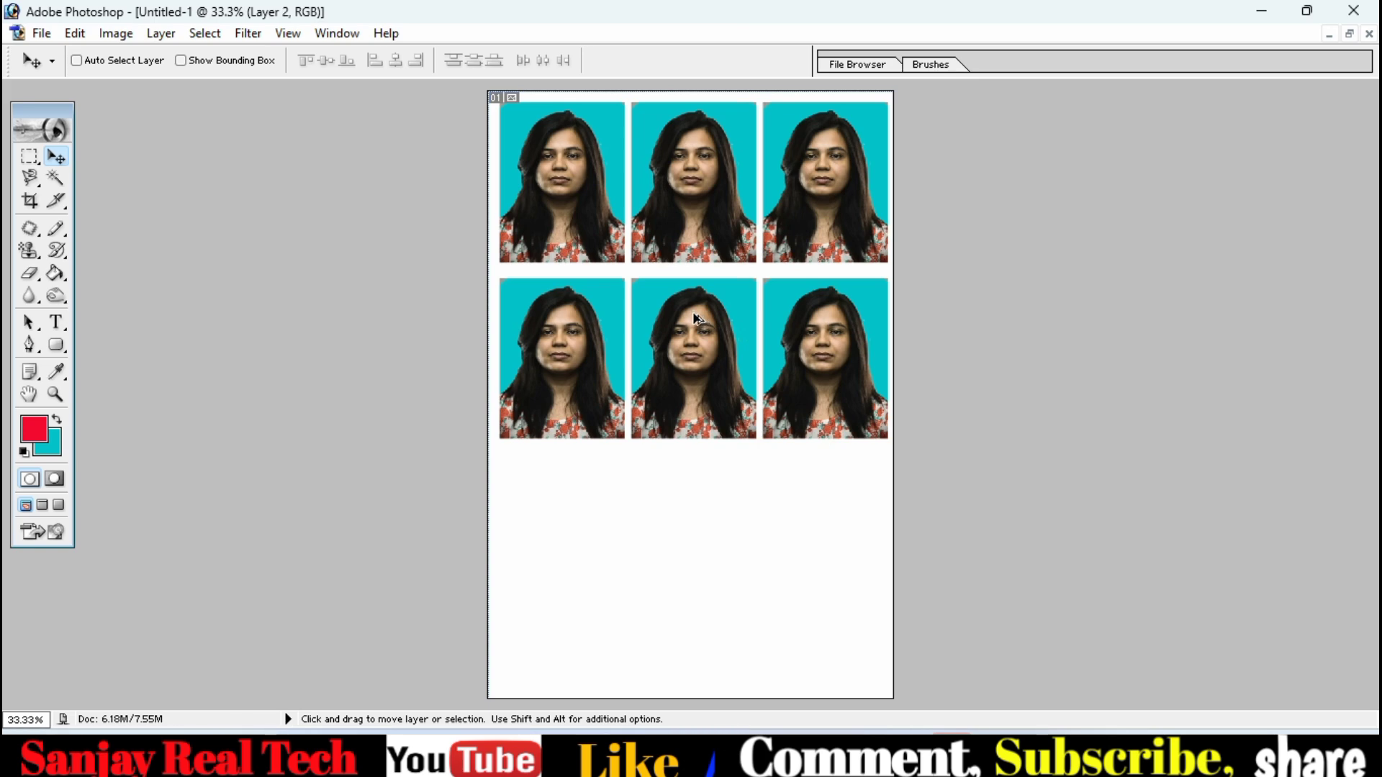
pyautogui.moveTo(695, 318); pyautogui.dragTo(729, 495)
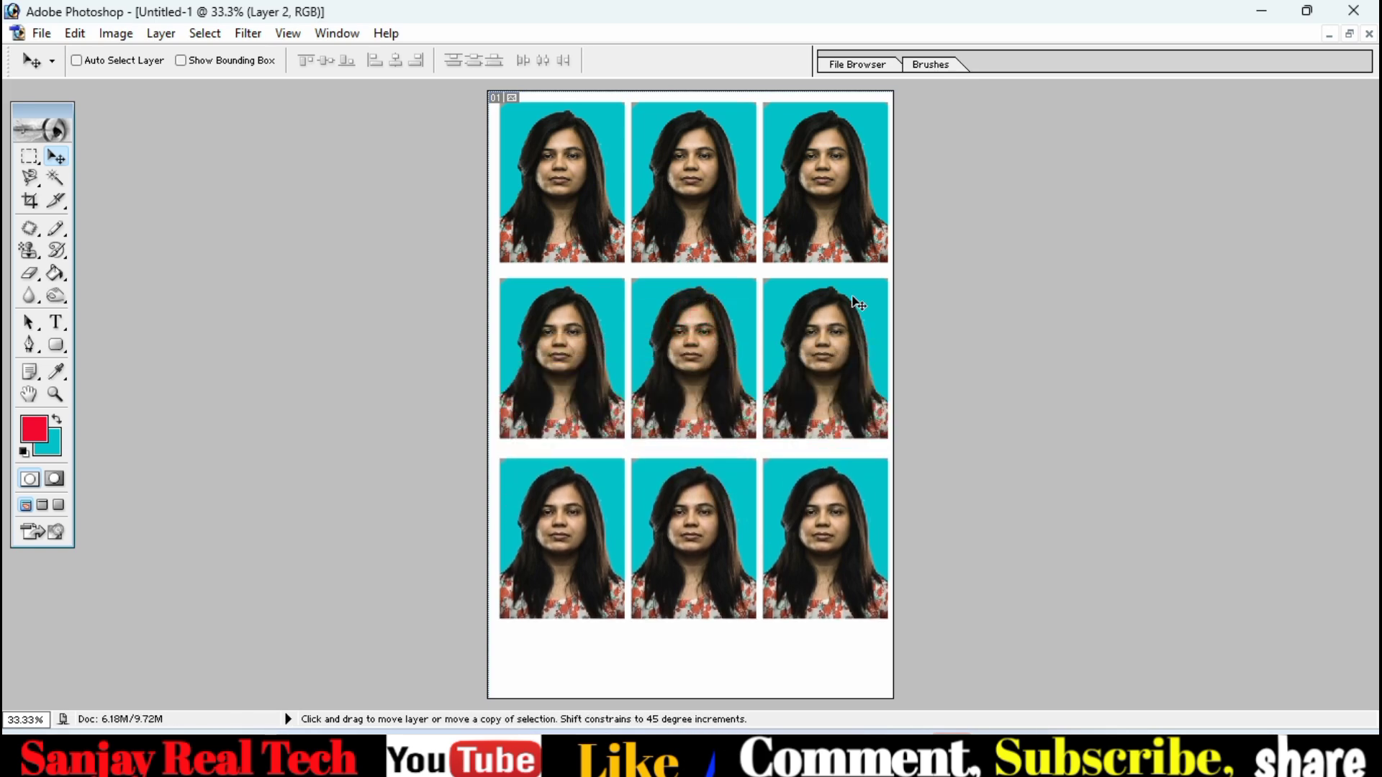
# Step: Restore the sheet to a floating window, enlarge that window, and reduce its view to 25% so the whole sheet fits
pyautogui.click(1350, 35)
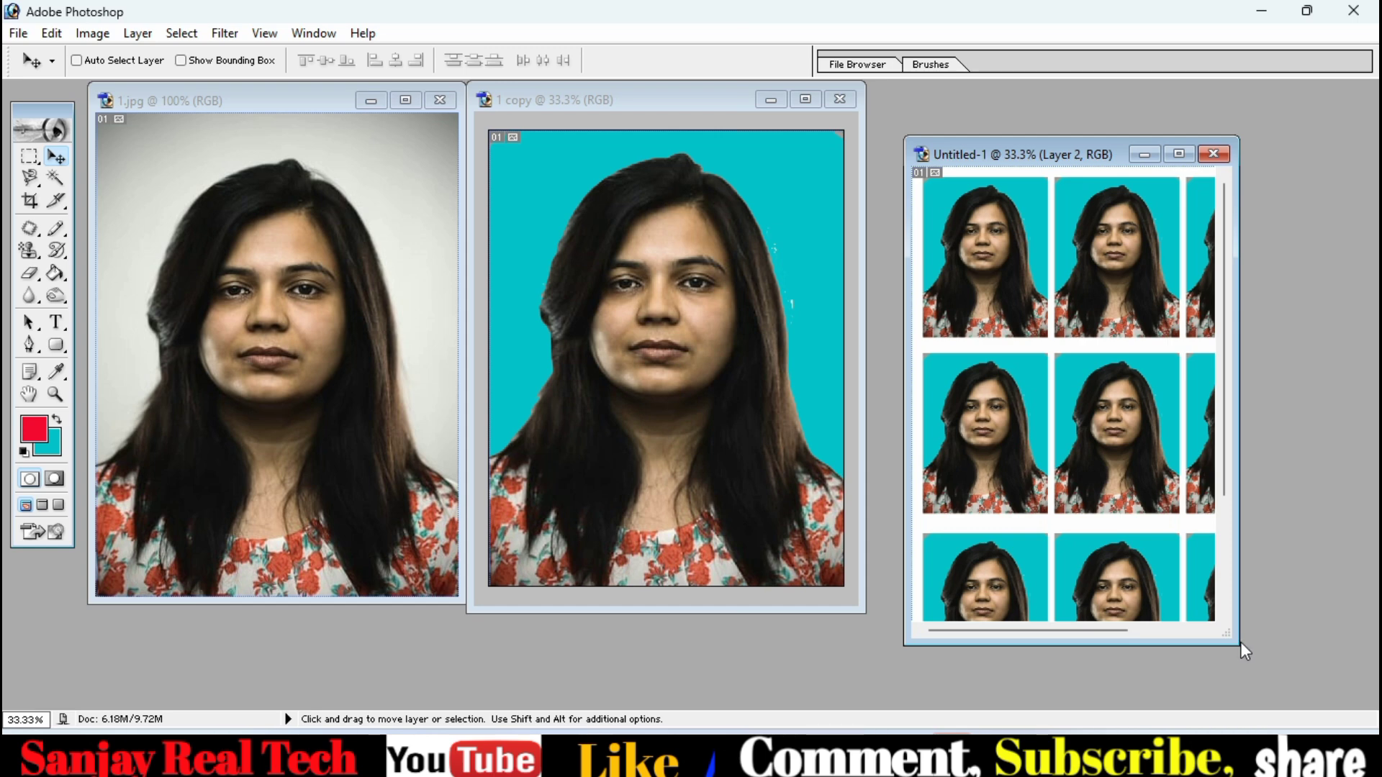
pyautogui.moveTo(1238, 650); pyautogui.dragTo(1374, 707)
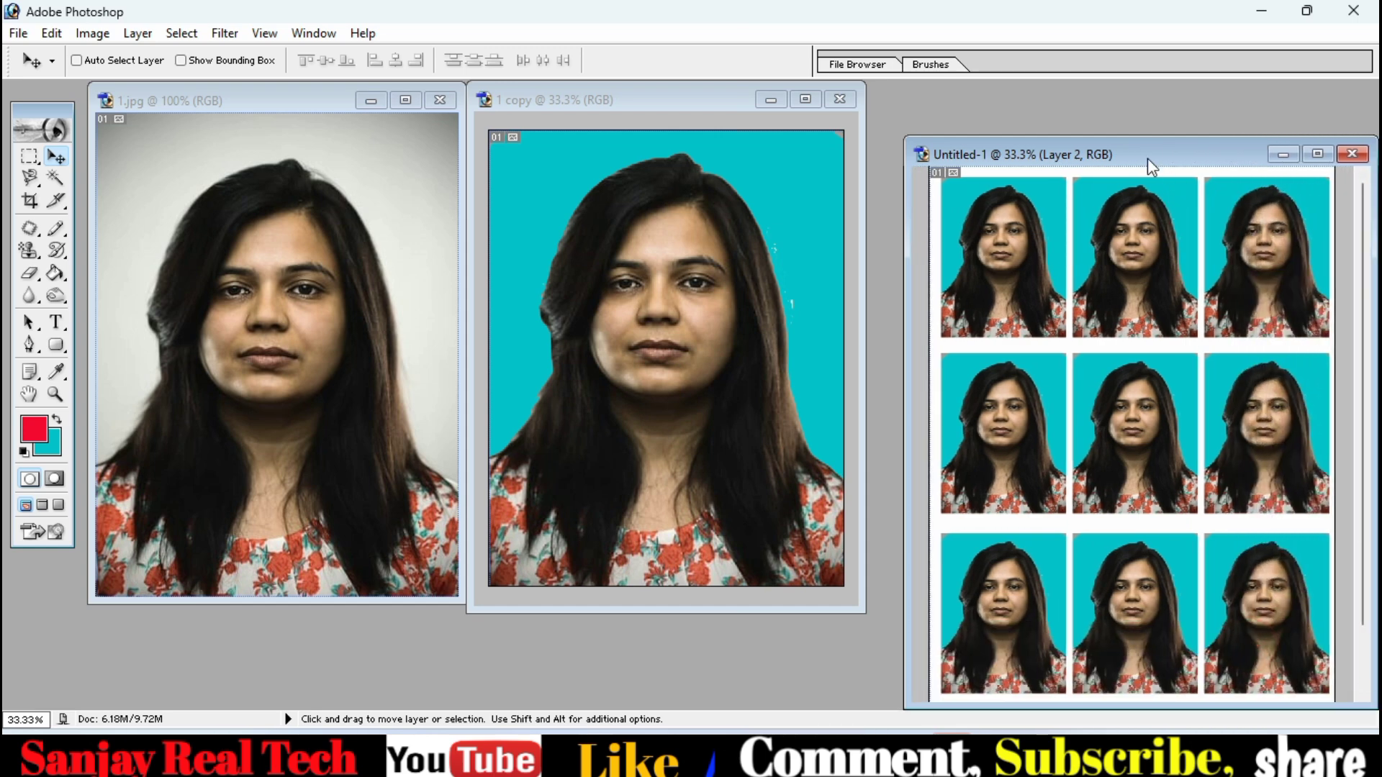
pyautogui.hotkey('ctrl', '-')
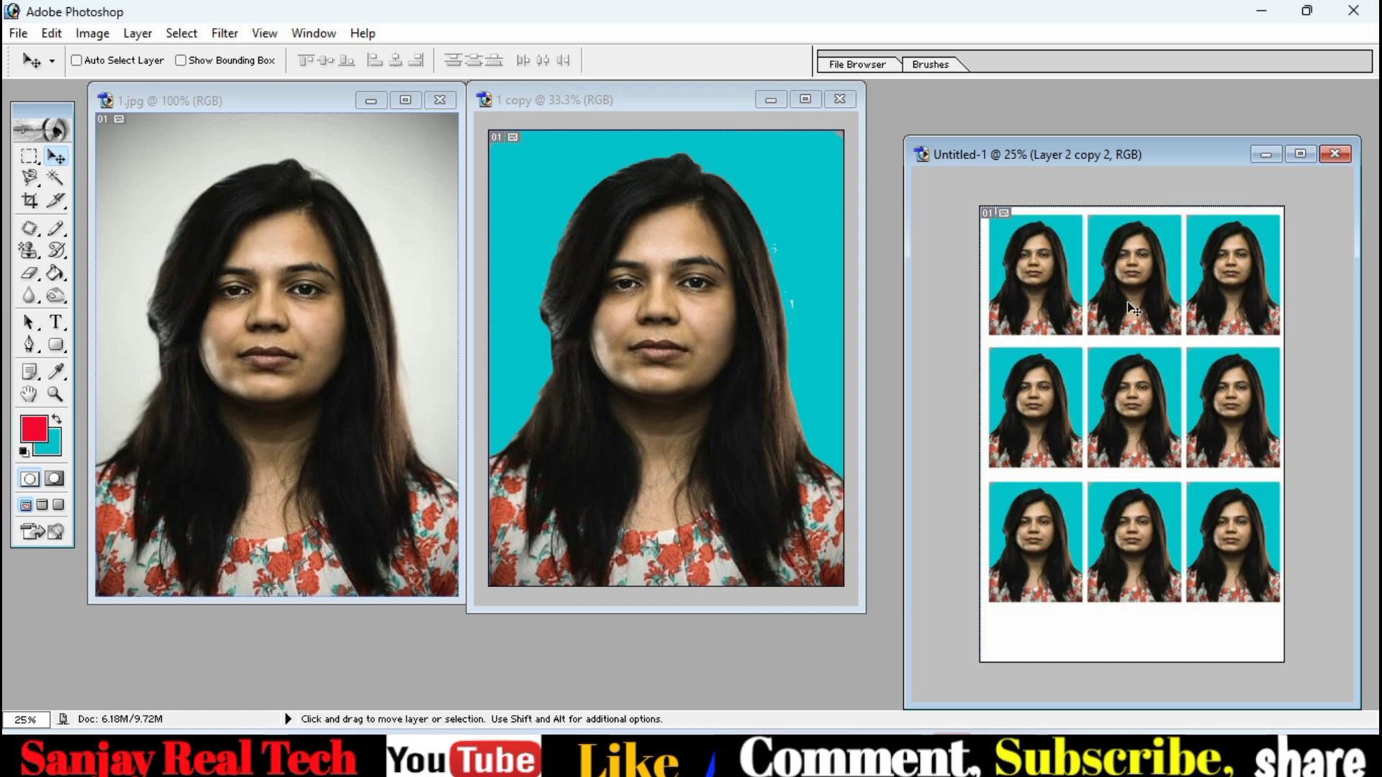
# Step: Start printing the sheet on the Canon G2010 series and set its properties to Photo Printing with High print quality
pyautogui.click(18, 34)
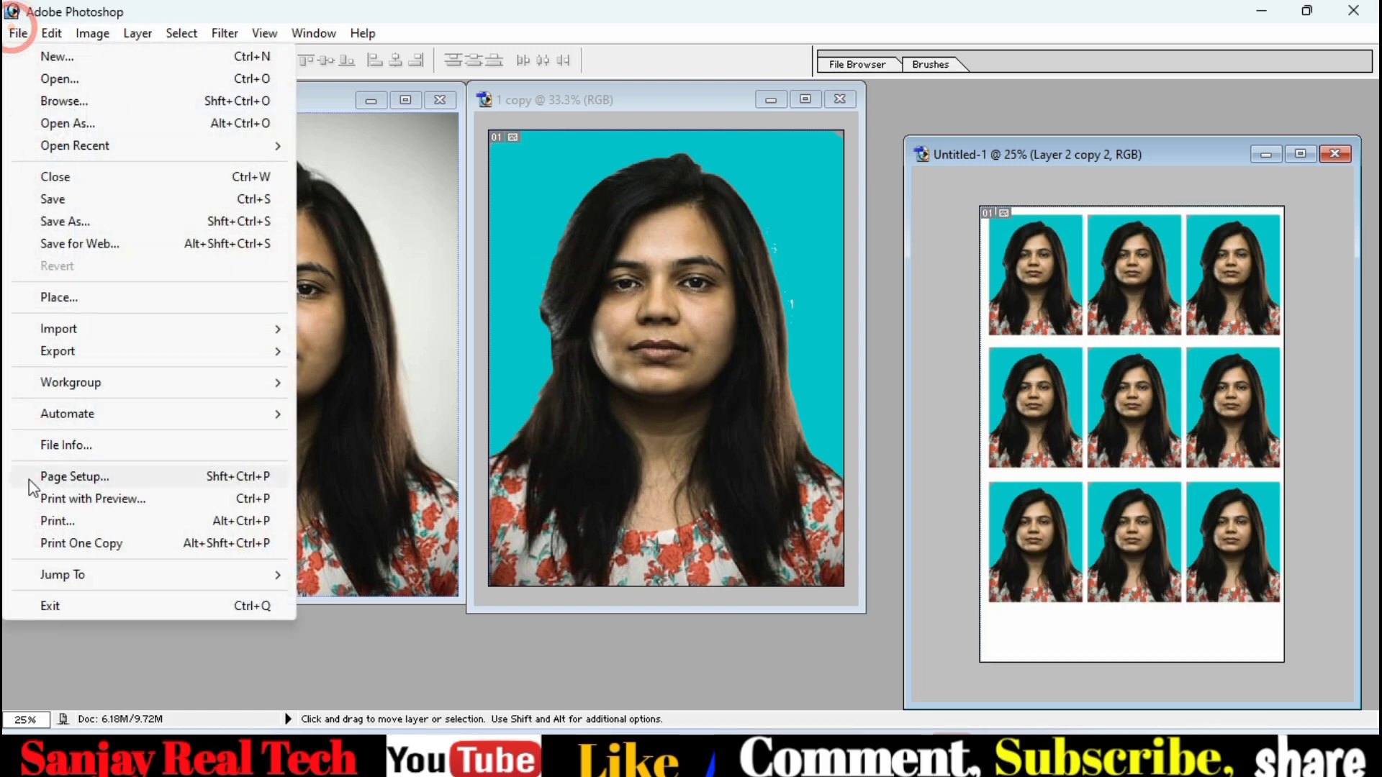
pyautogui.click(56, 525)
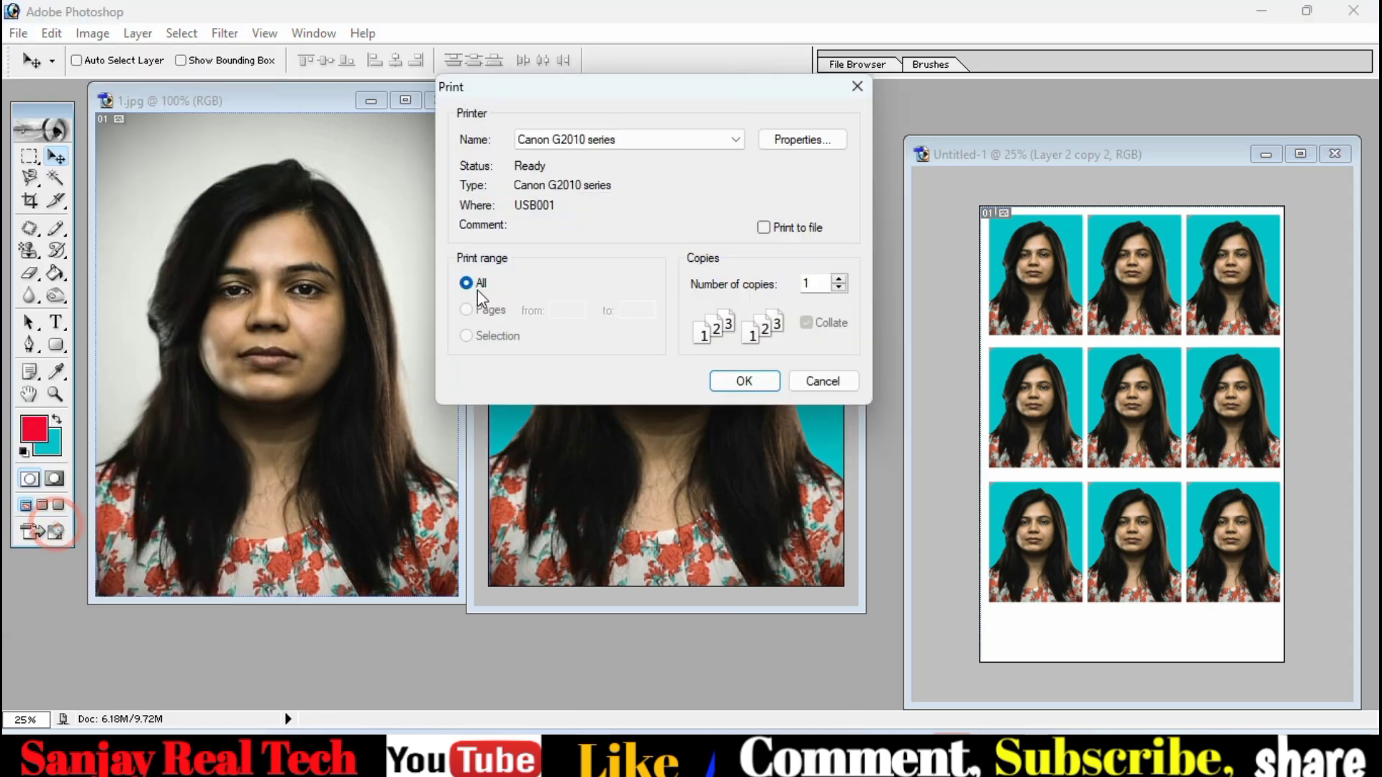
pyautogui.click(805, 140)
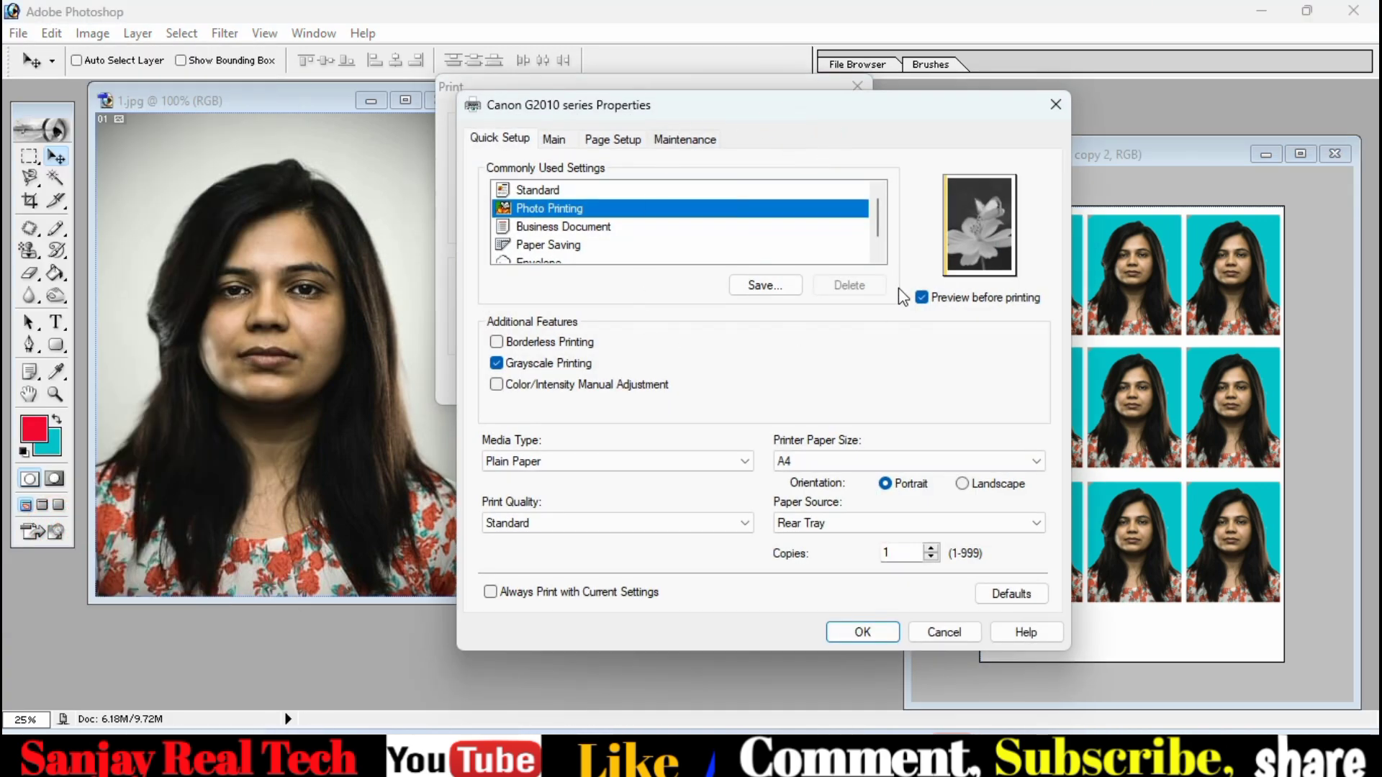
pyautogui.click(550, 208)
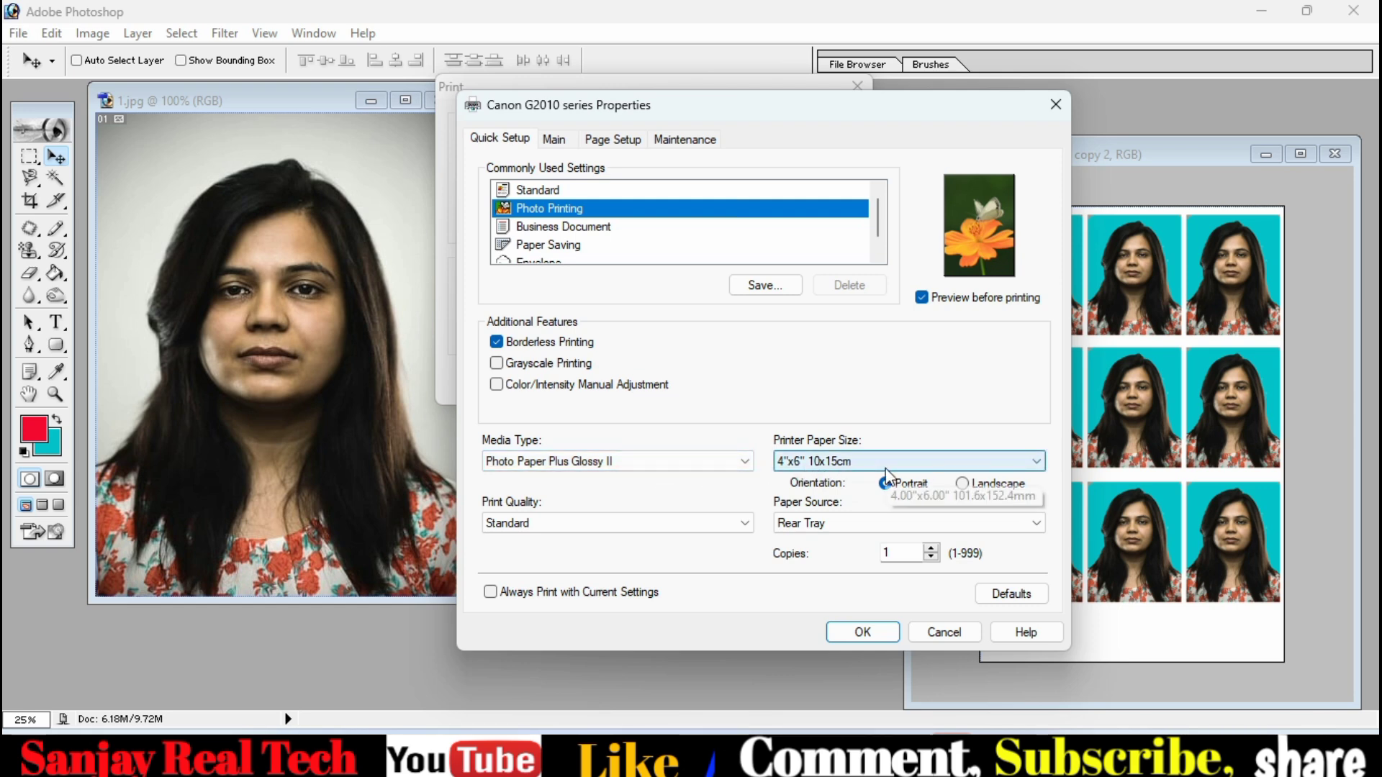
pyautogui.click(509, 519)
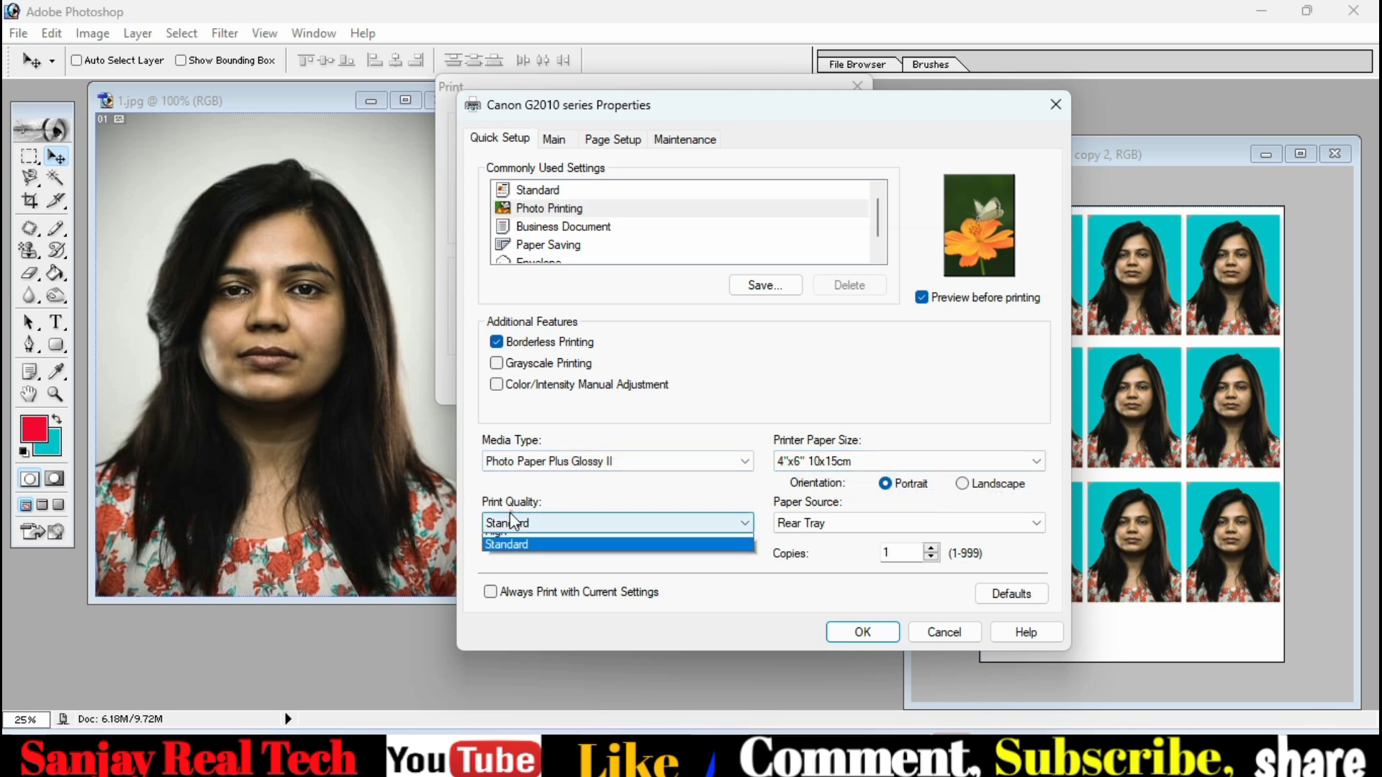
pyautogui.click(509, 544)
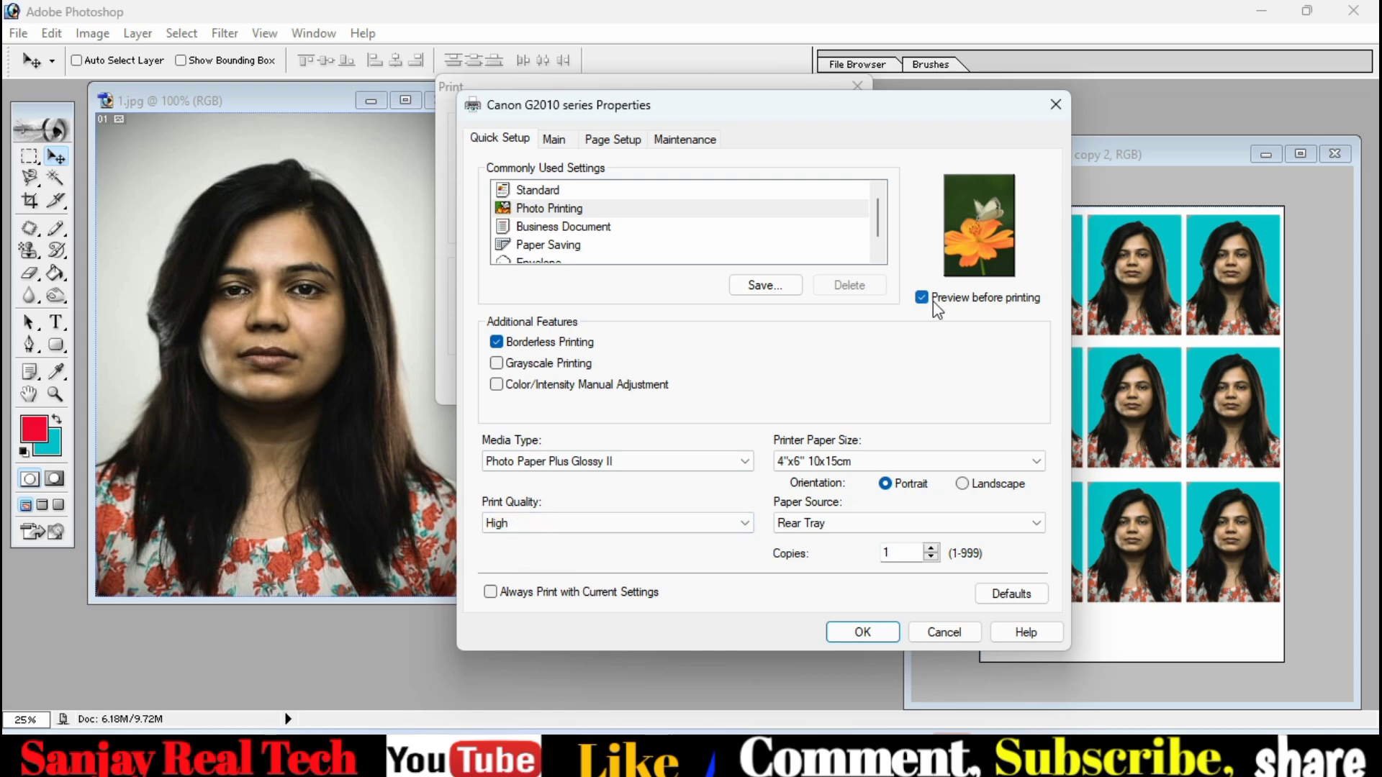